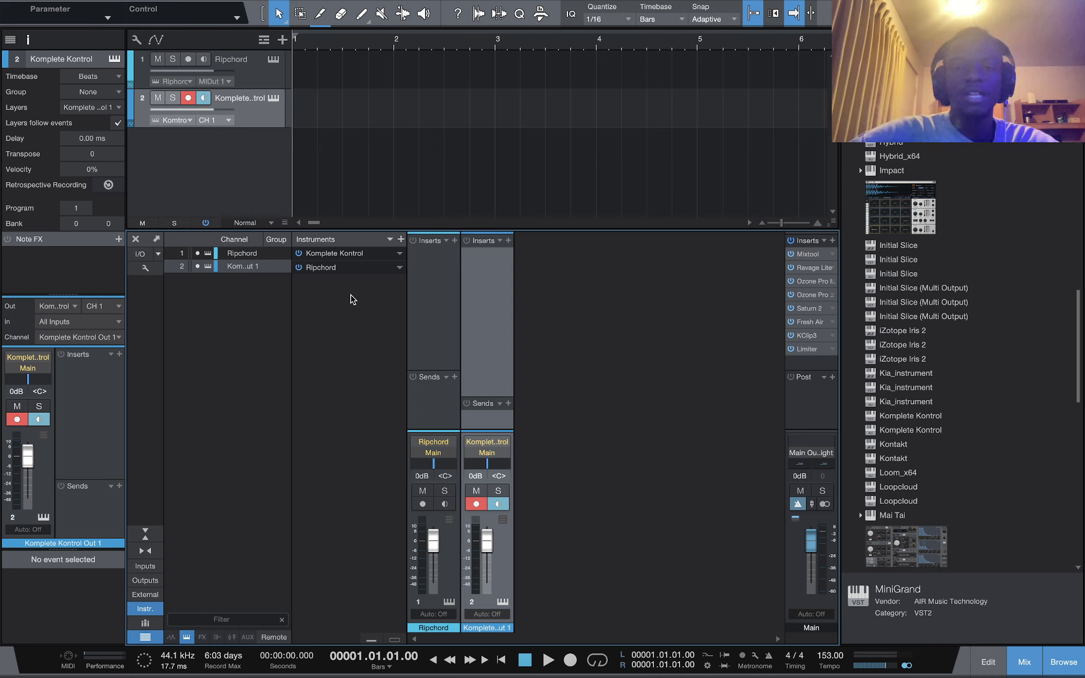
Open the Komplete Kontrol instrument on track 2 and move its window down
double_click(339, 253)
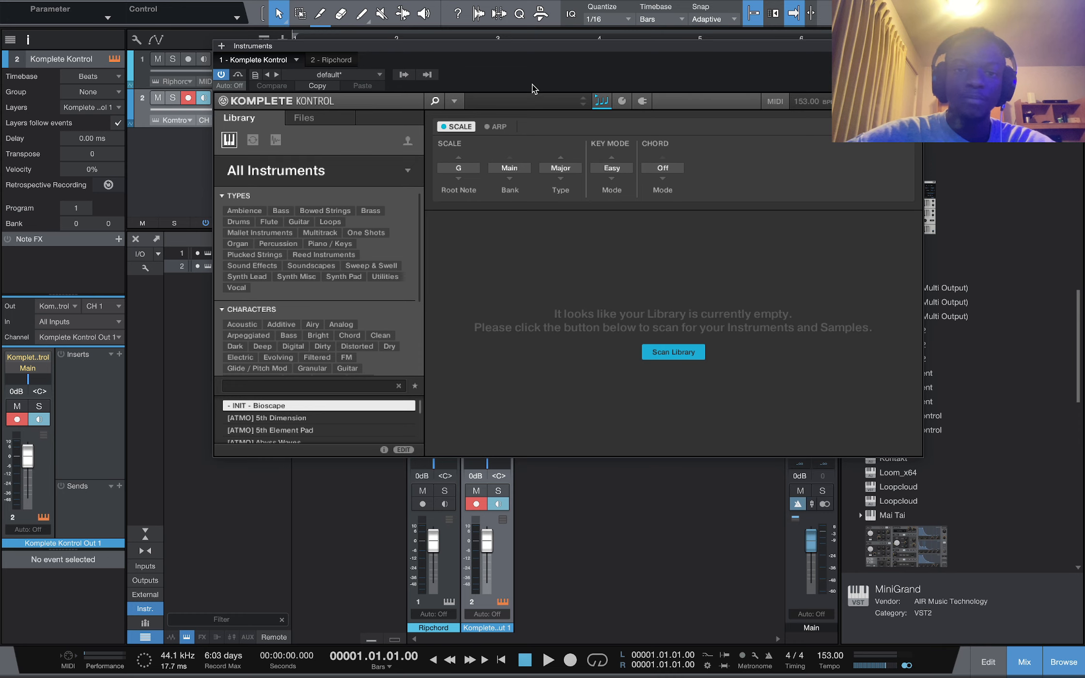
left_click_drag(519, 48, 515, 73)
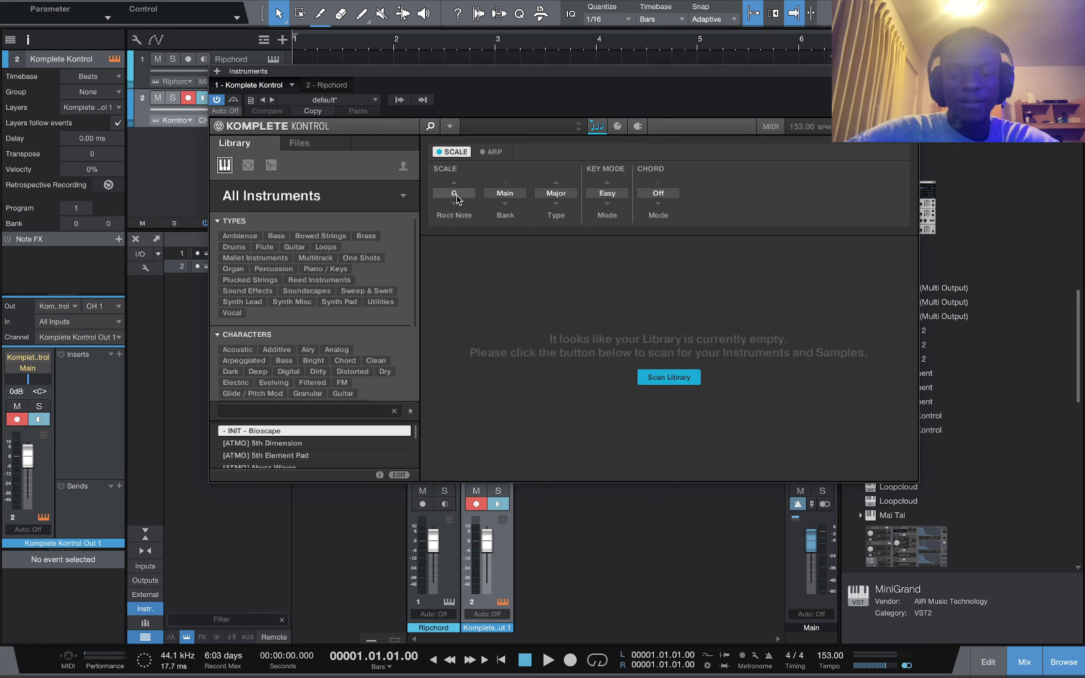
Review the available scale Type and Key Mode options without changing them
left_click(556, 195)
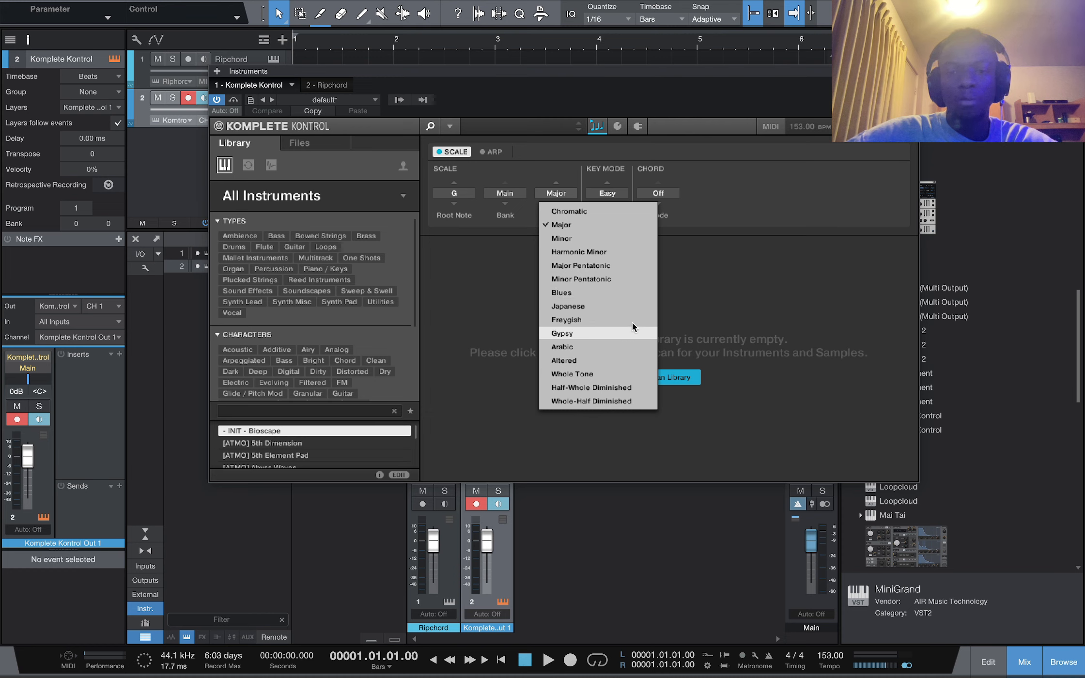
left_click(507, 300)
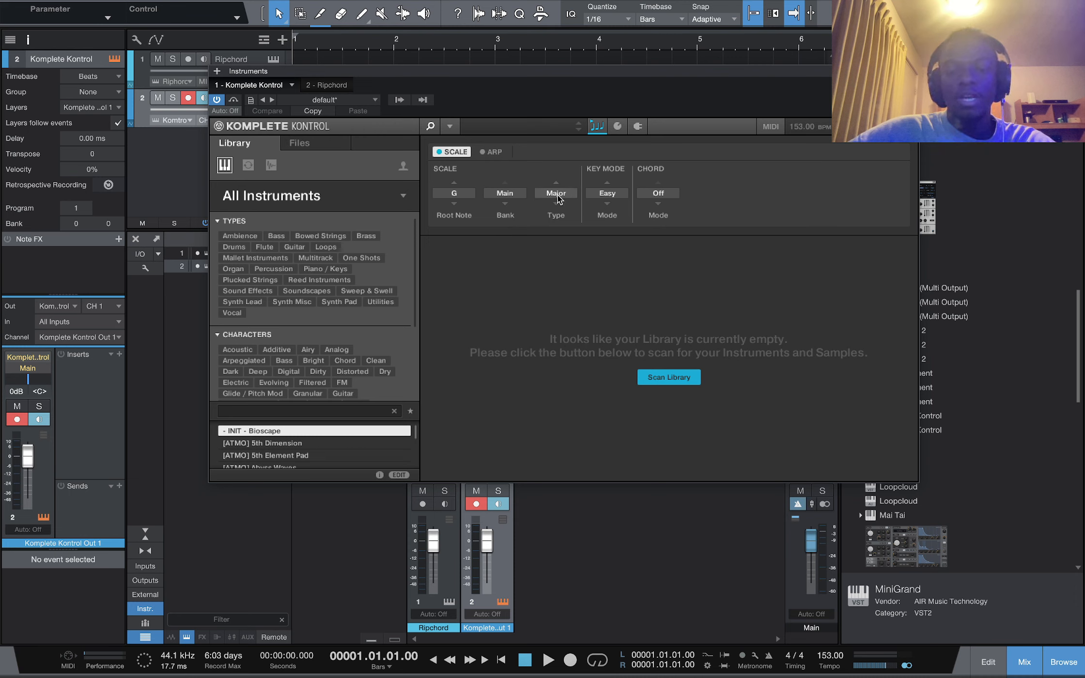
left_click(613, 193)
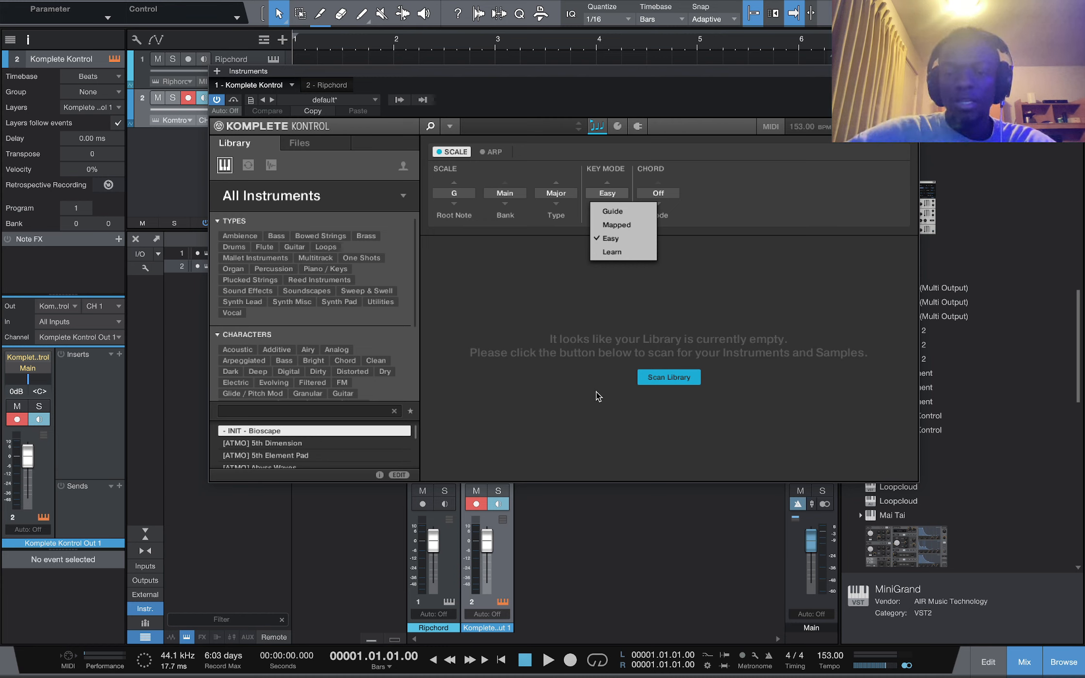
left_click(651, 302)
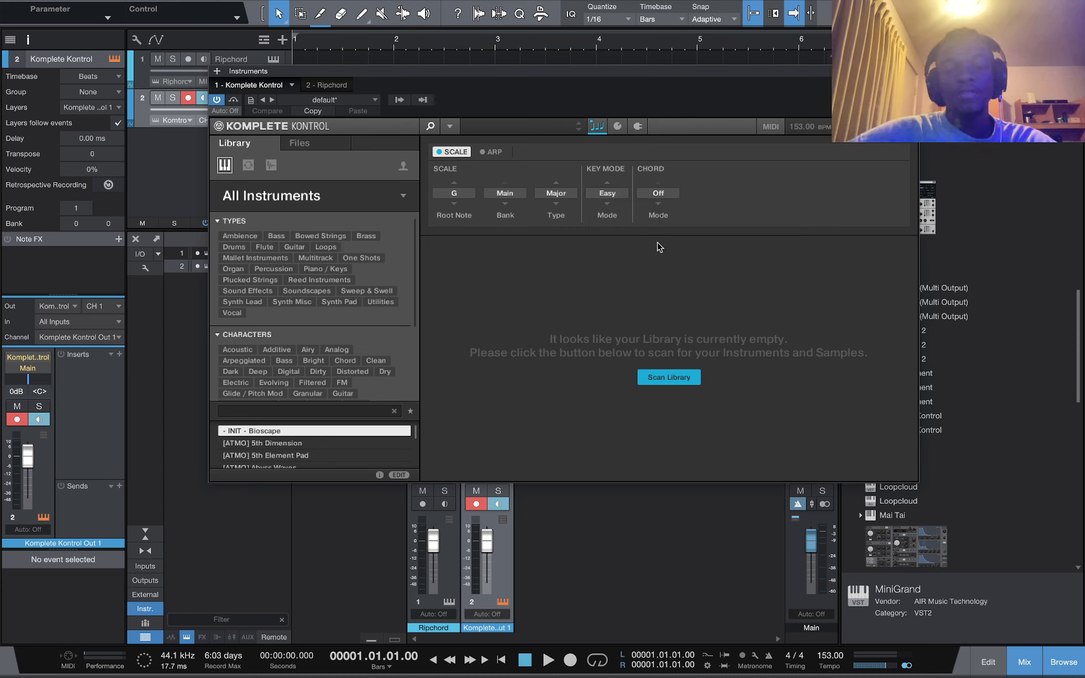
Set the chord mode to Harmonizer
left_click(663, 194)
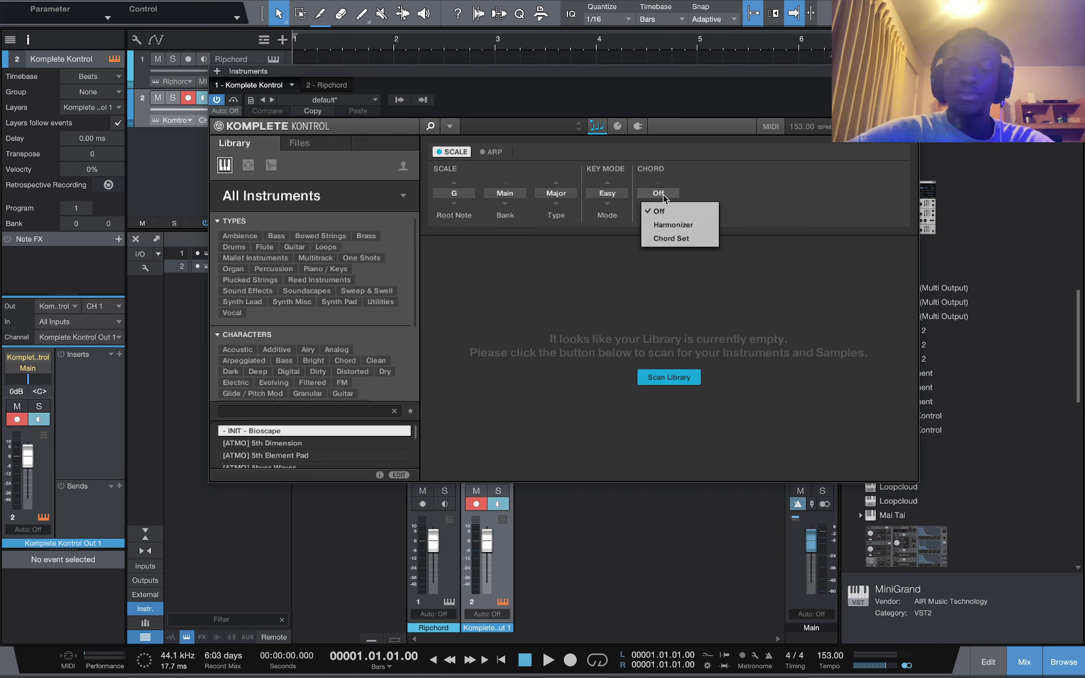
left_click(674, 225)
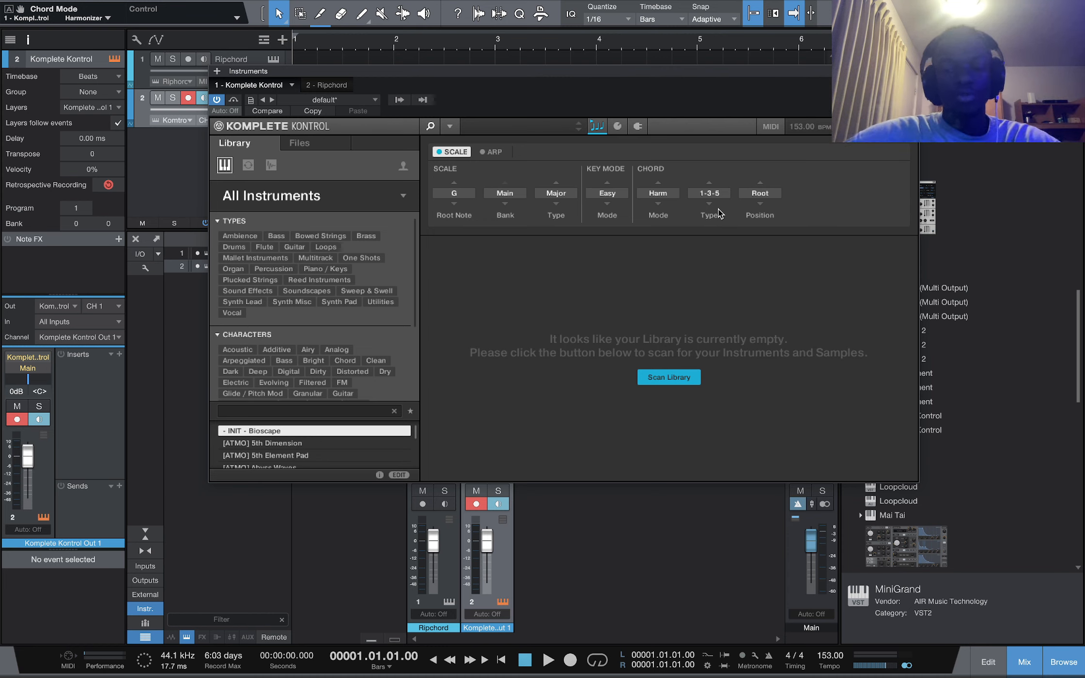
left_click(670, 195)
left_click(692, 202)
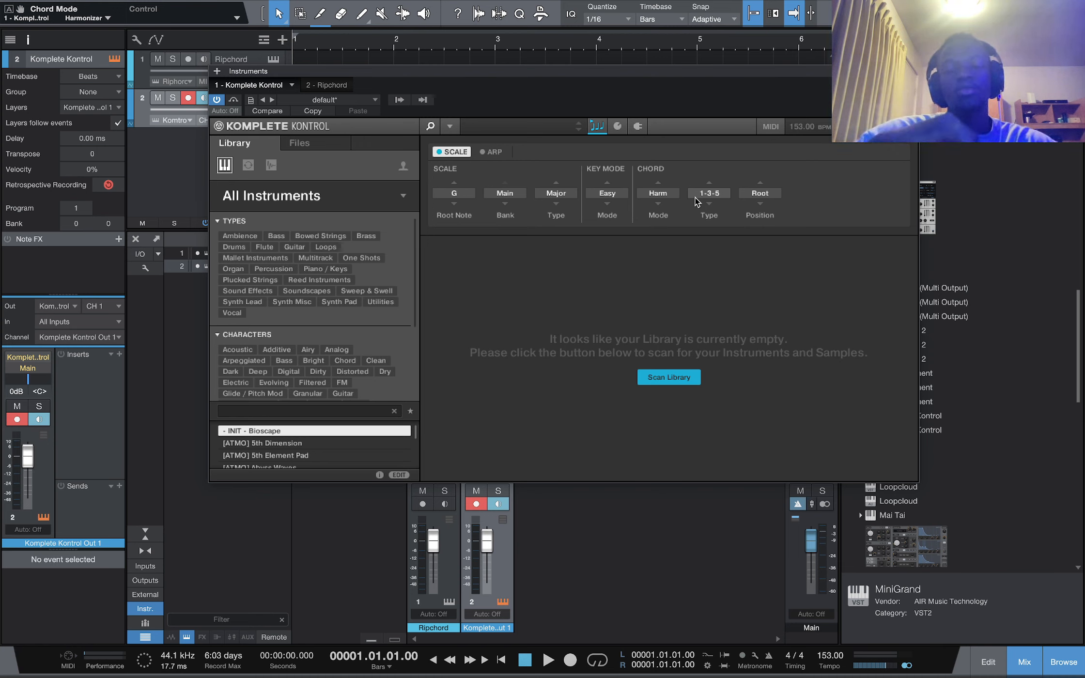
Set the harmonizer chord type to 1-3-5-7
left_click(695, 197)
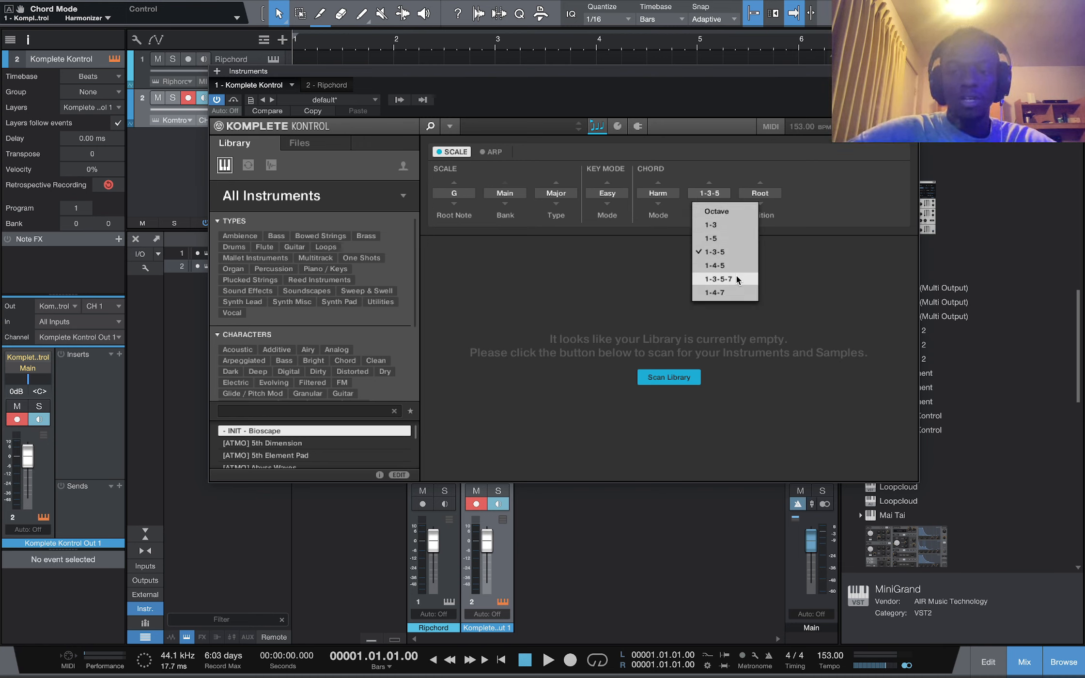
left_click(734, 267)
left_click(715, 201)
left_click(715, 195)
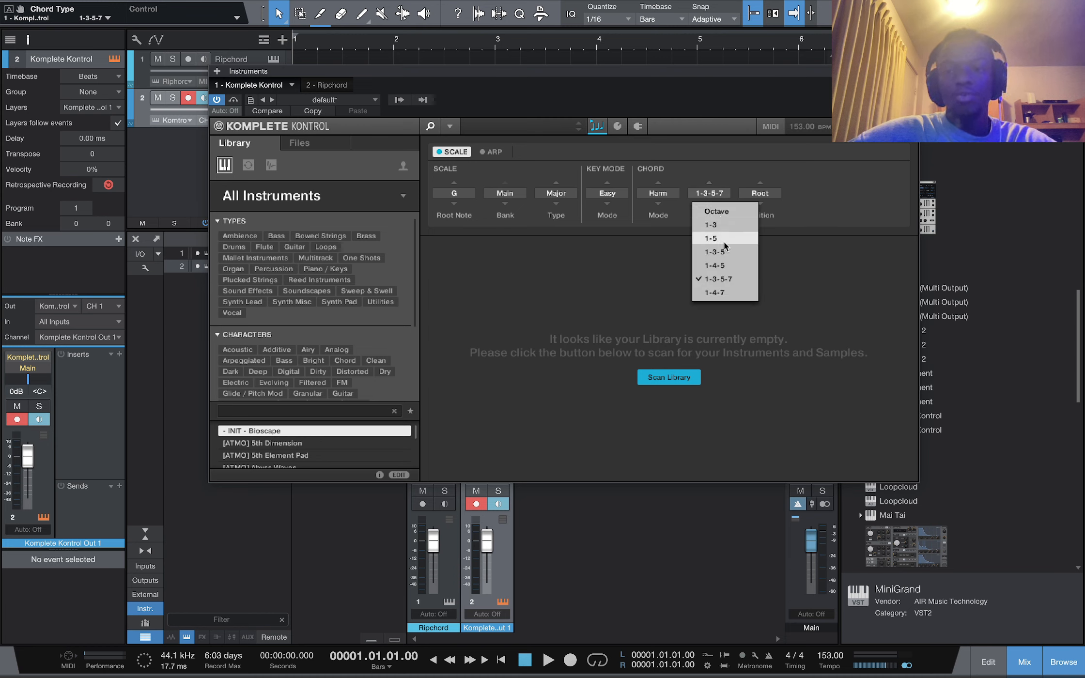
left_click(717, 194)
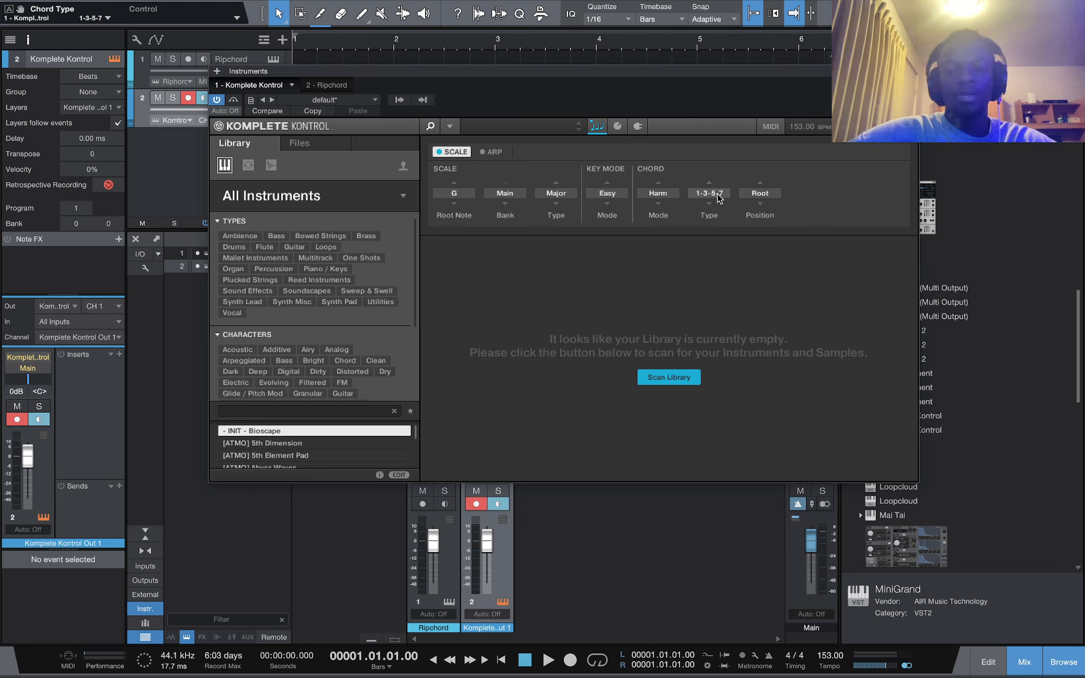
Switch the chord mode to Chord Set
left_click(675, 196)
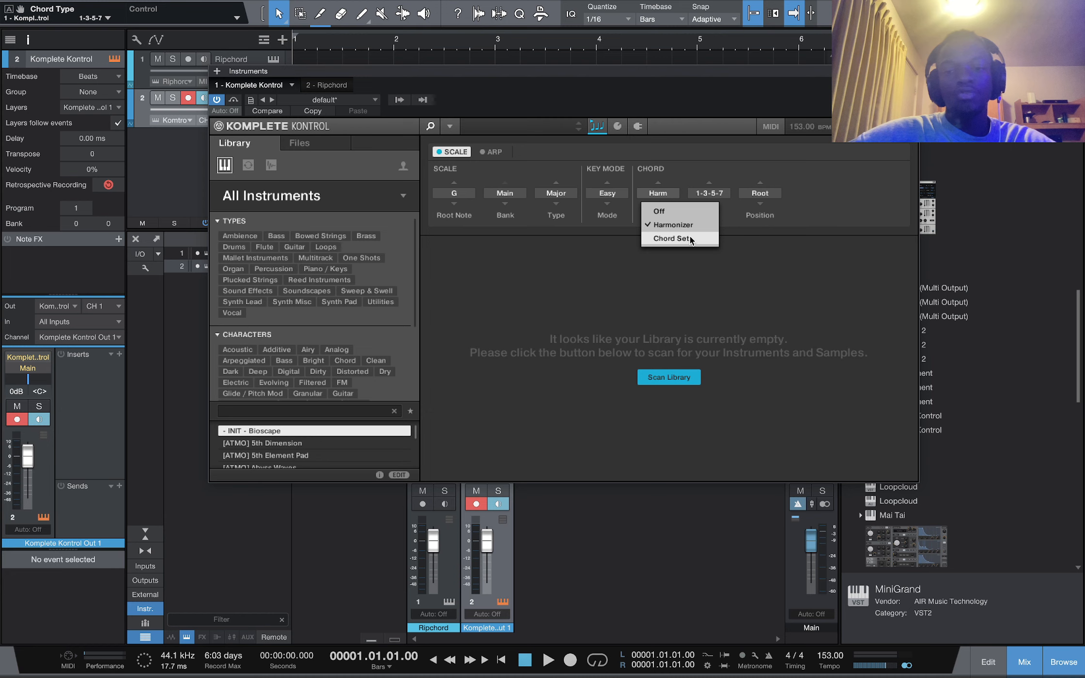
left_click(691, 239)
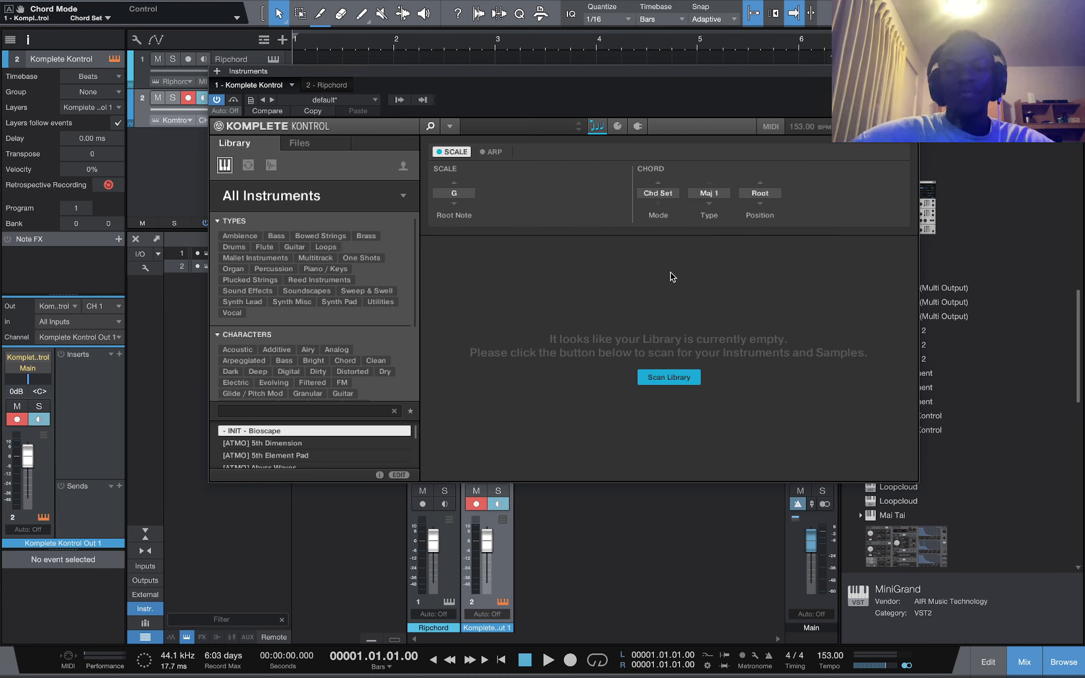
left_click(460, 194)
left_click(459, 194)
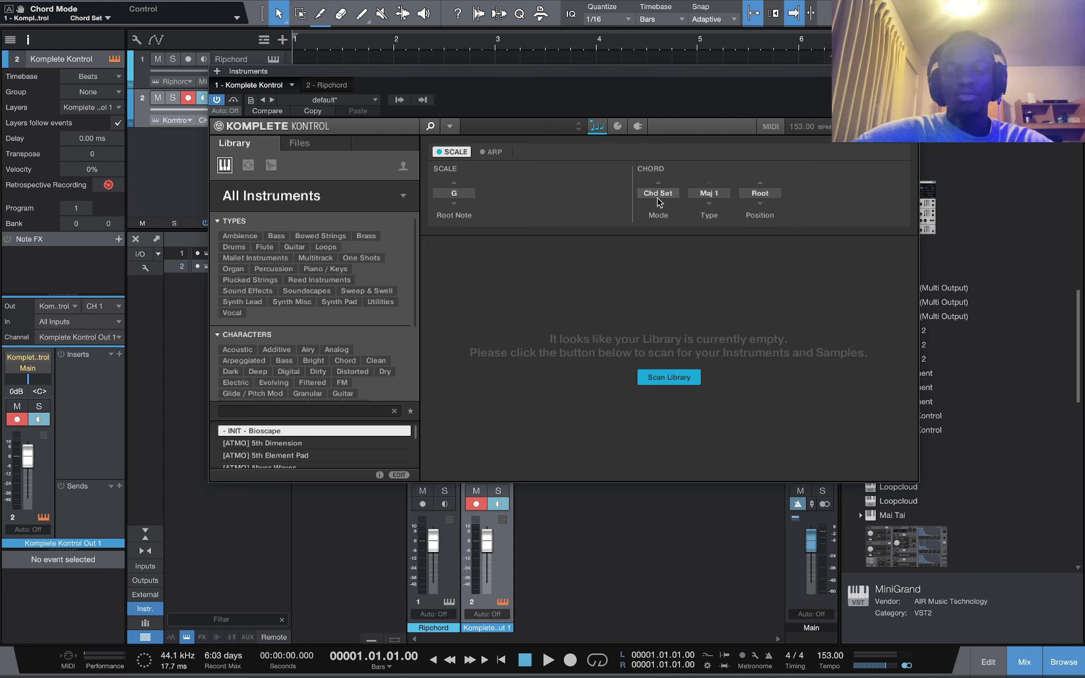
left_click(707, 195)
left_click(707, 195)
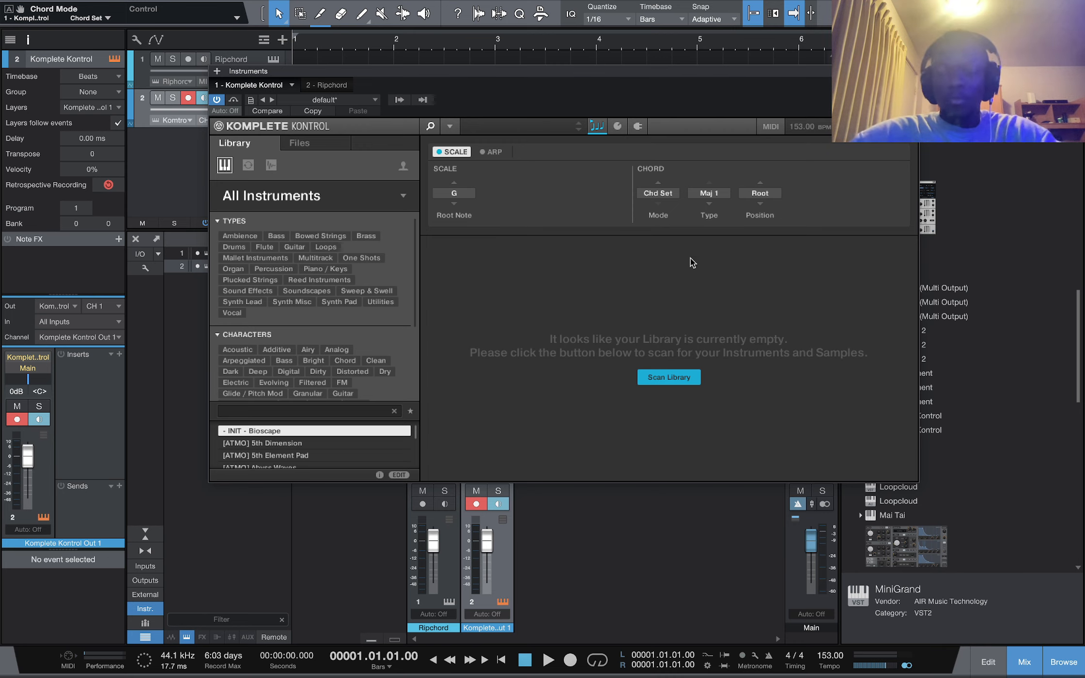
Turn the chord mode Off
left_click(660, 194)
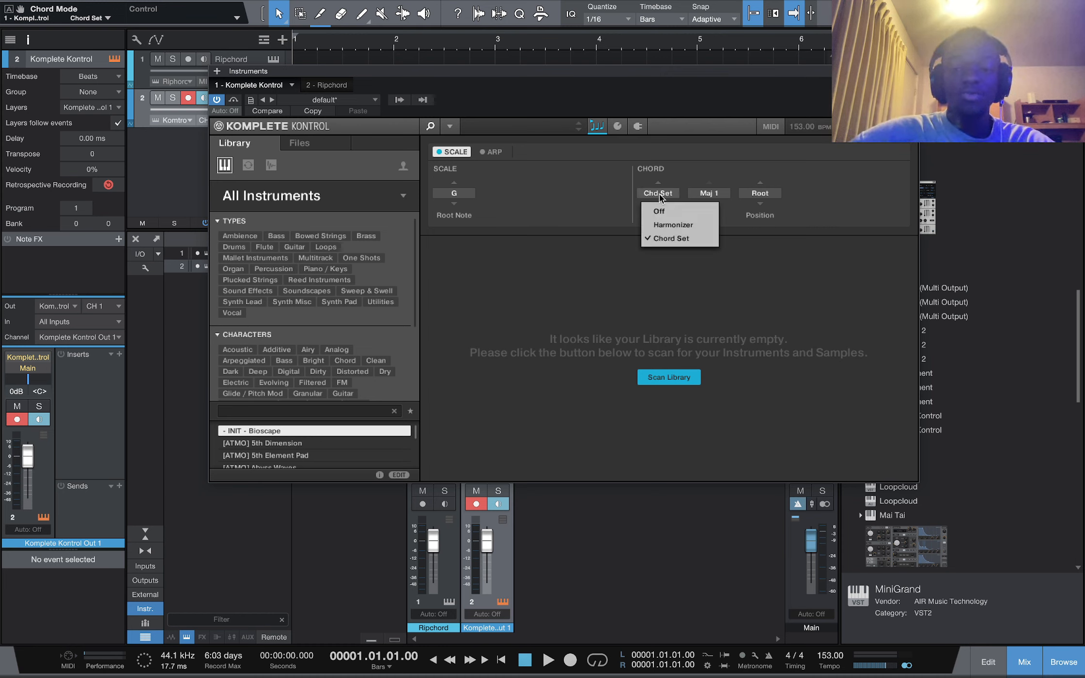
left_click(668, 213)
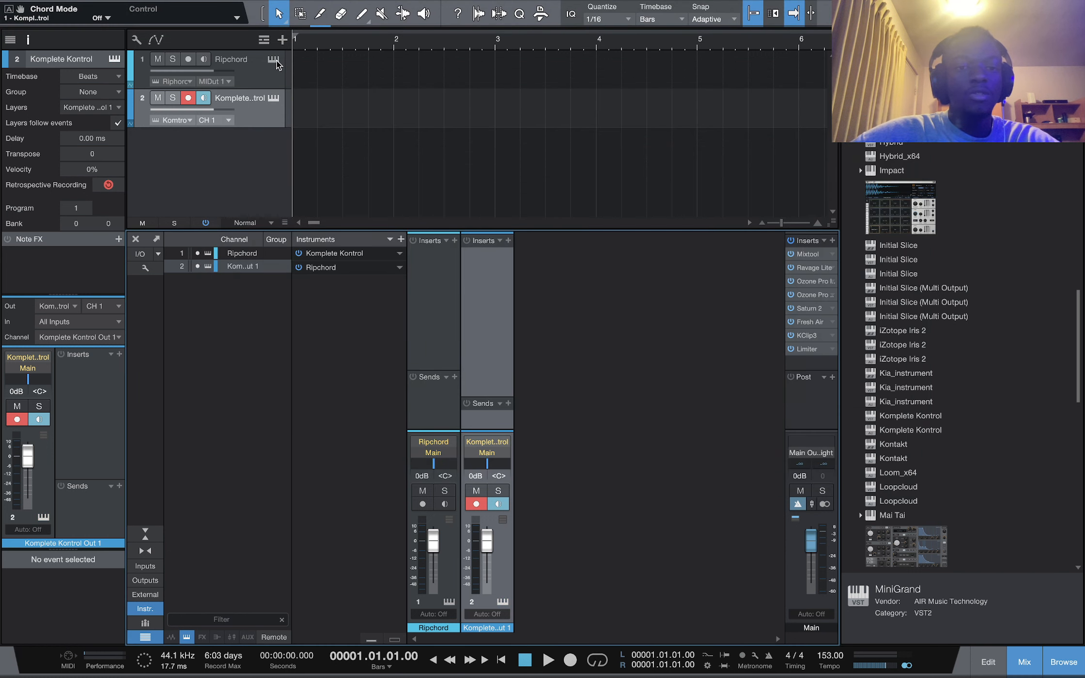
Open the Ripchord instrument and load the Minor Keys - C preset
left_click(274, 60)
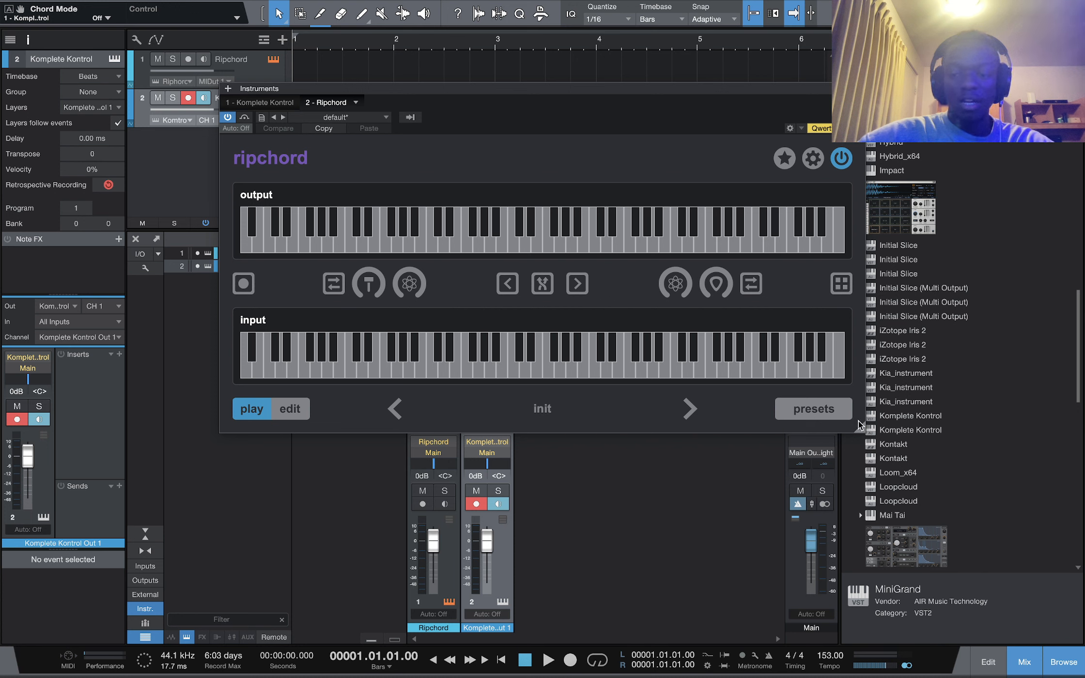
left_click(823, 409)
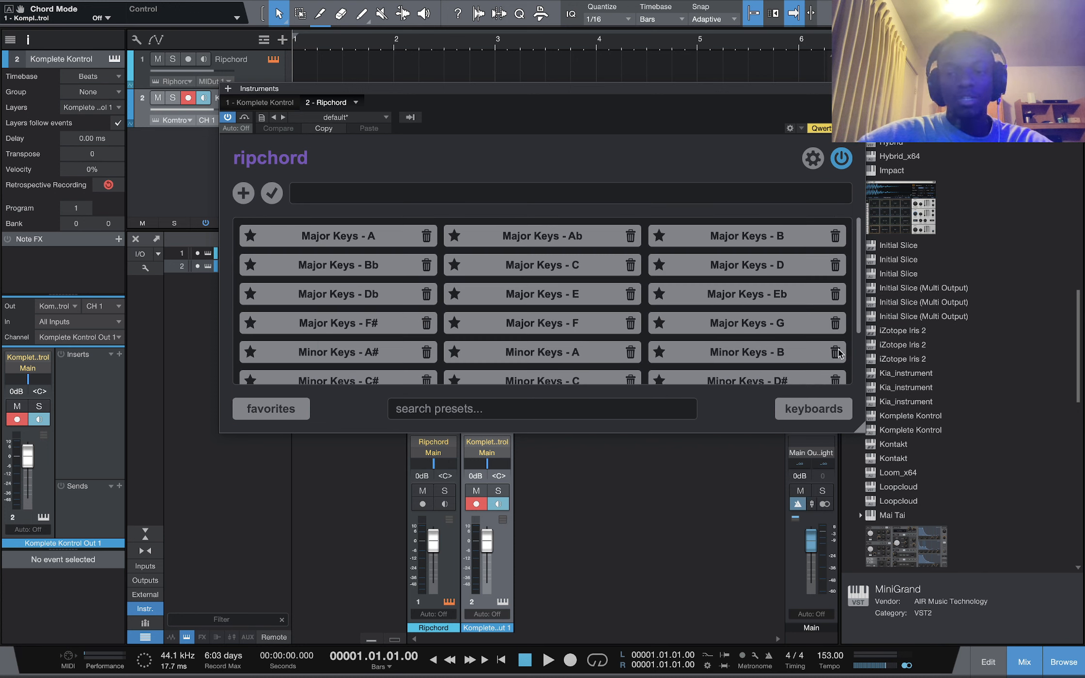
scroll(698, 324, "down", 3)
left_click(543, 313)
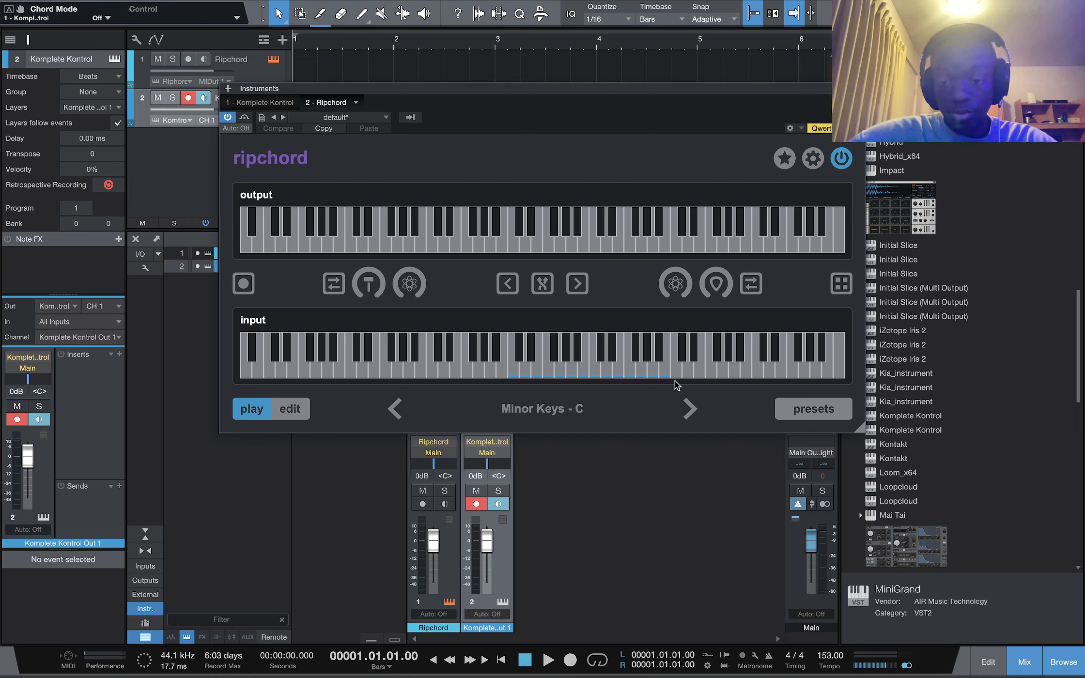
Audition the preset's chords on the input keyboard, then close the Ripchord window
left_click(530, 372)
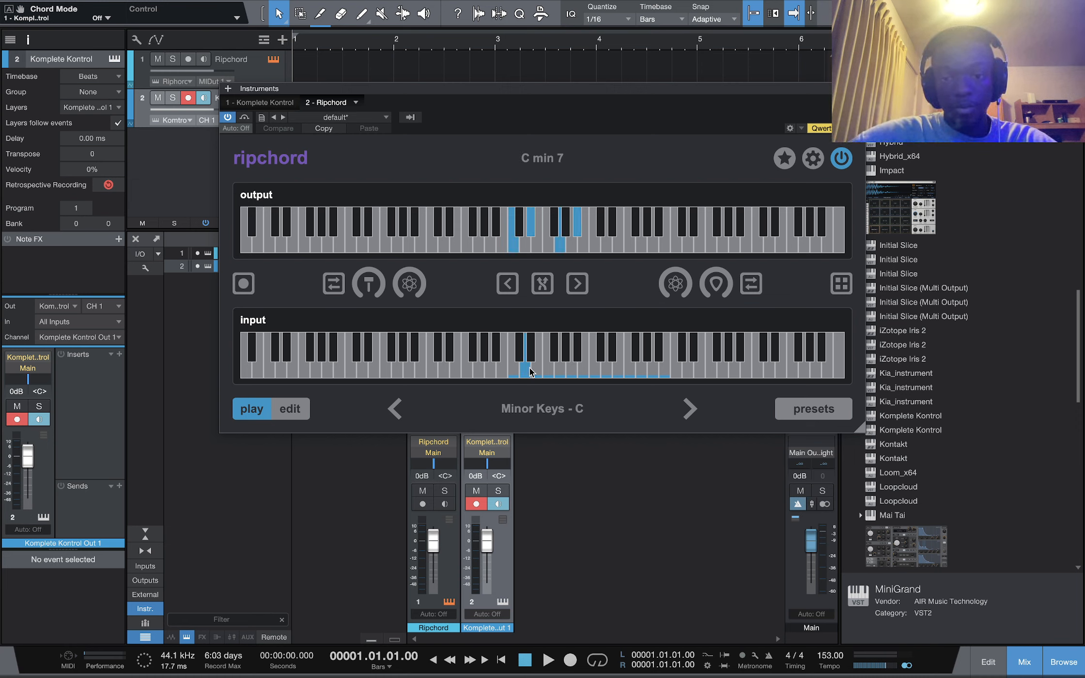
left_click(548, 370)
left_click(564, 370)
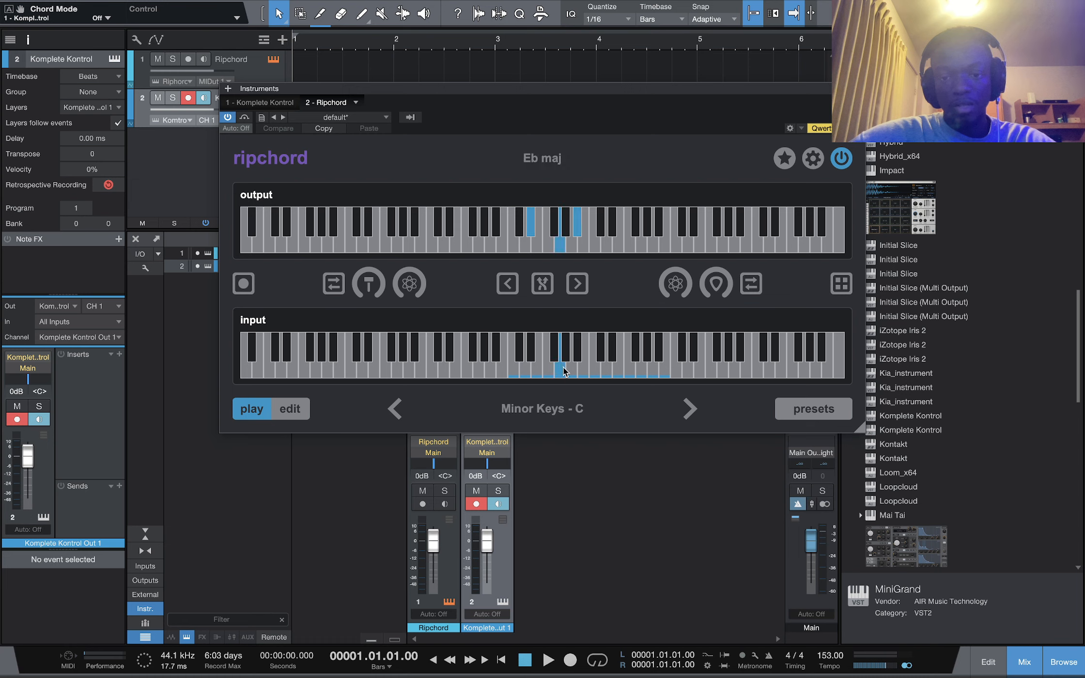
left_click(581, 371)
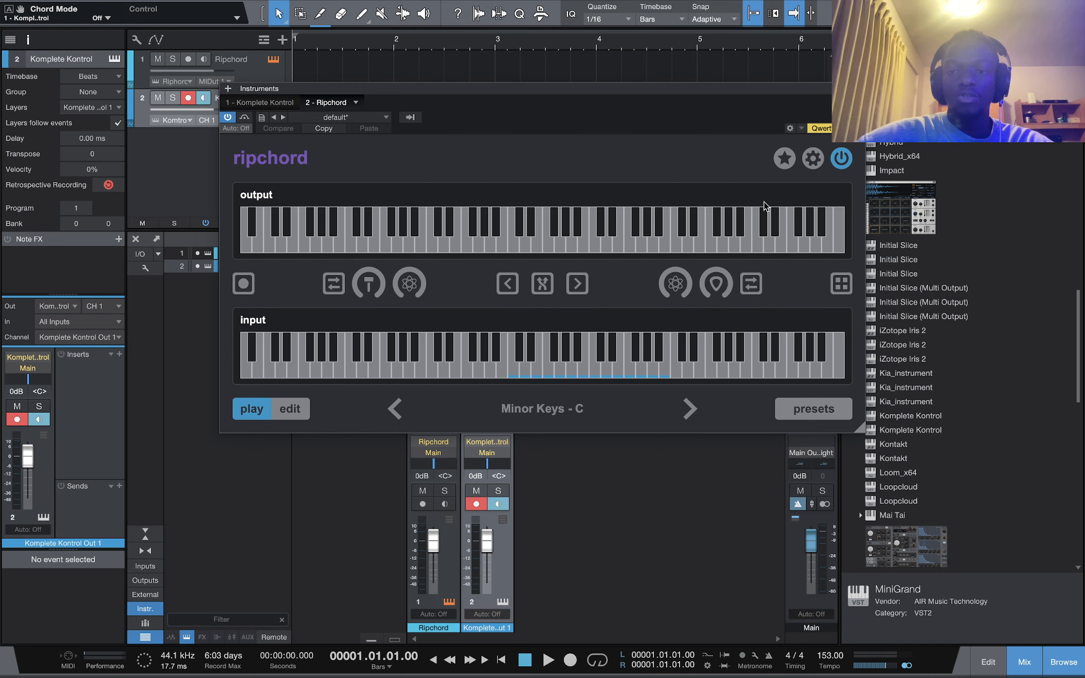
left_click(857, 89)
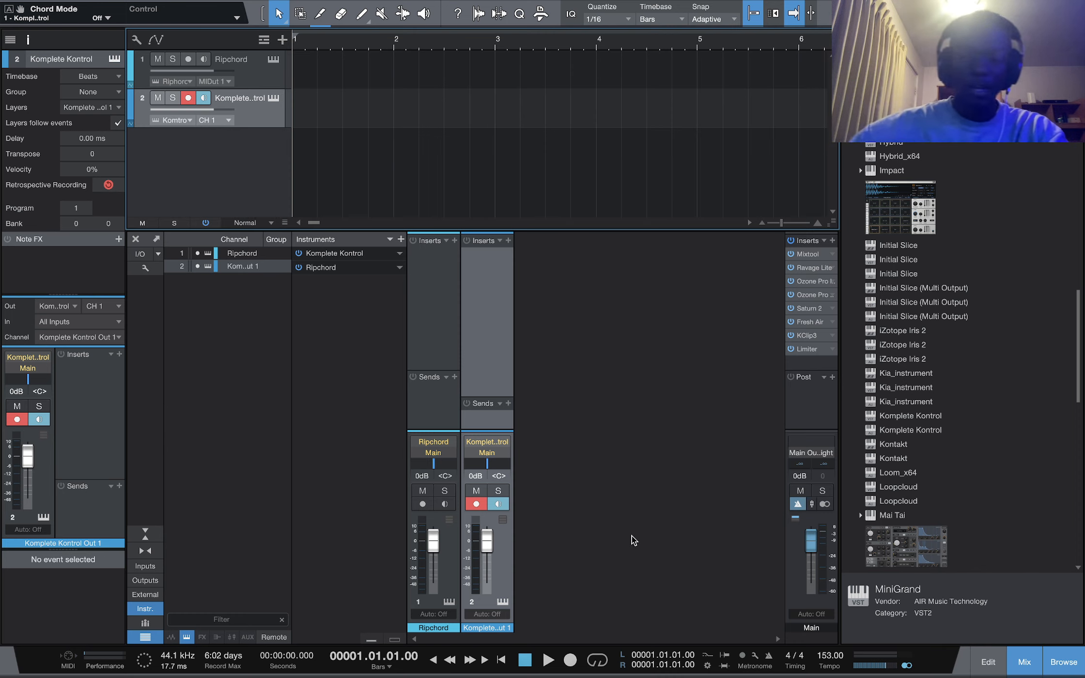
Inspect the Mixtool and Ravage Lite inserts on the main output channel
left_click(806, 252)
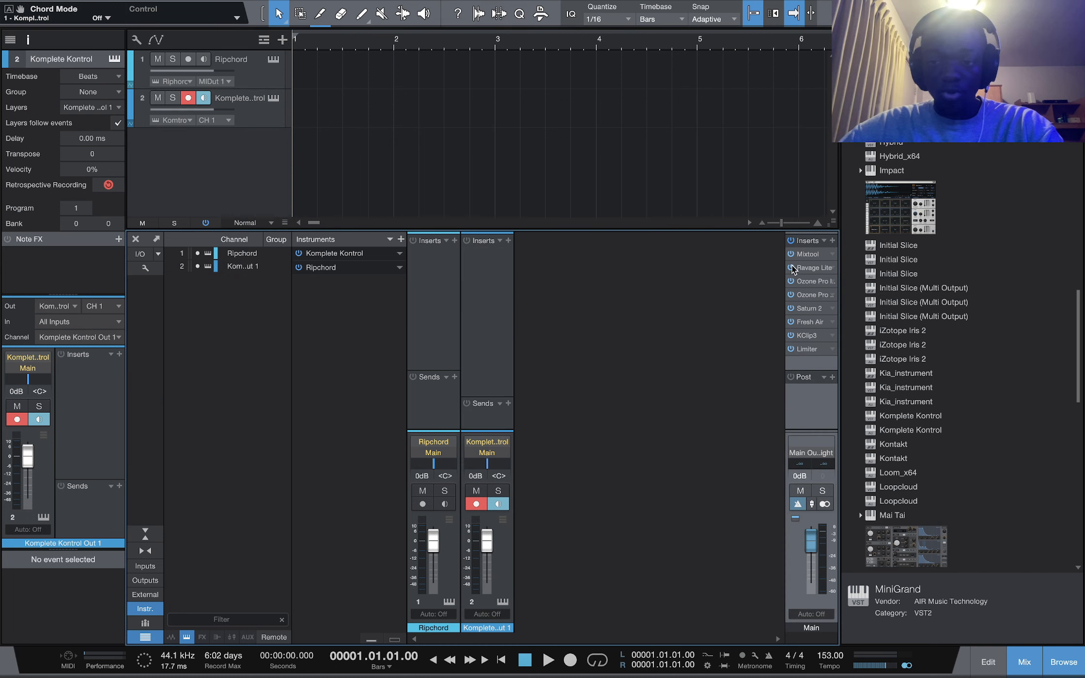
double_click(806, 255)
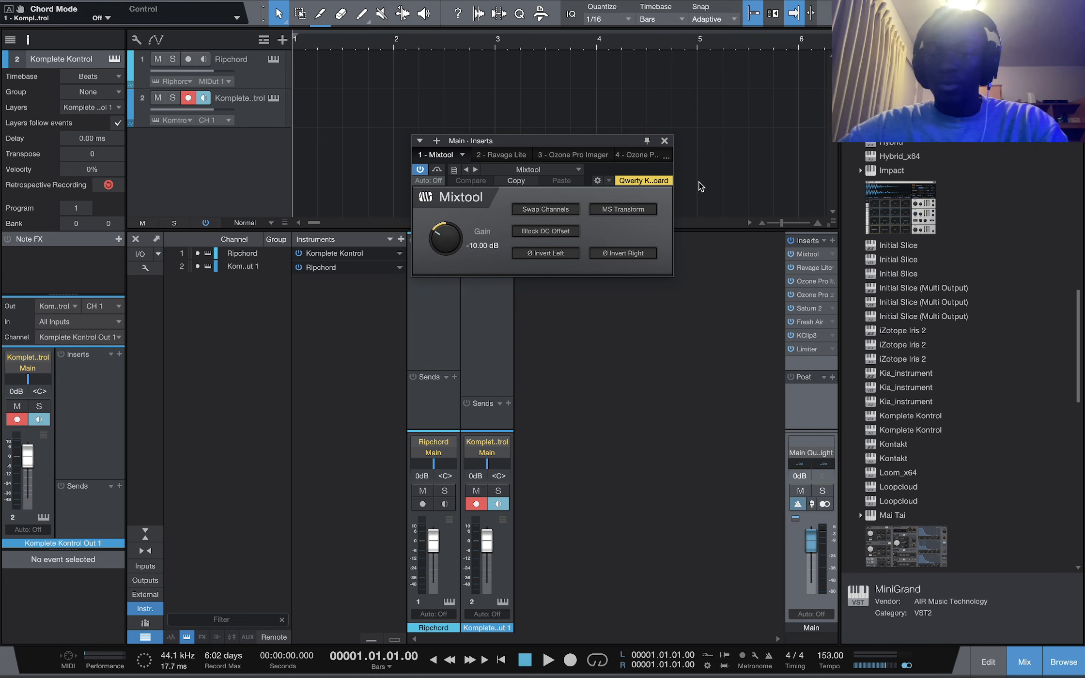
left_click(664, 141)
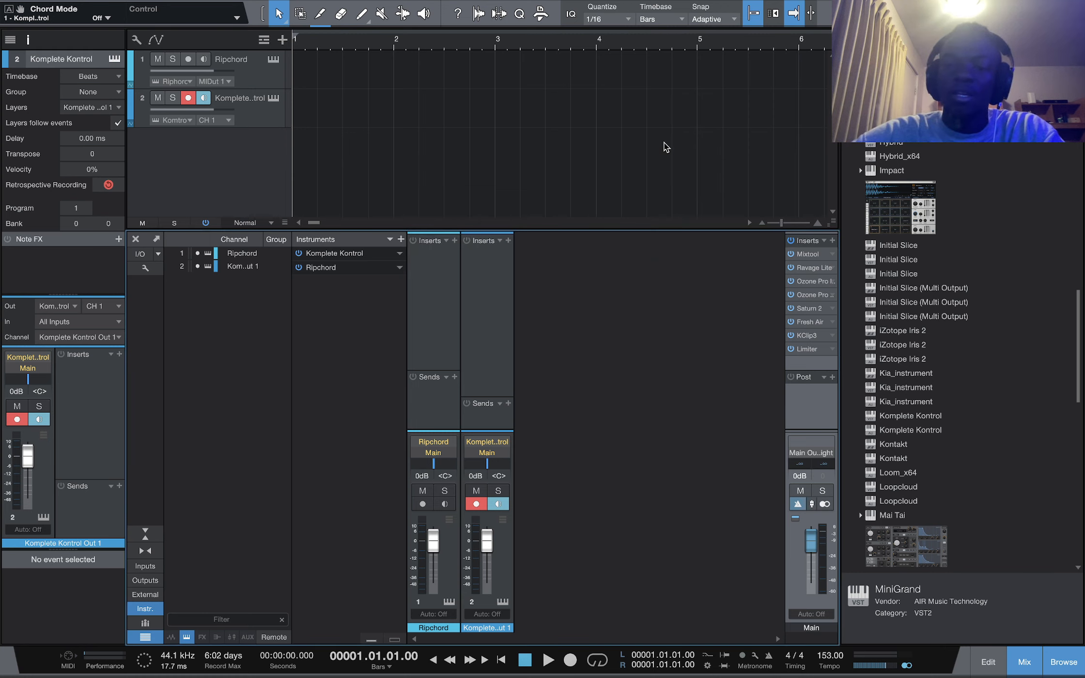
left_click(817, 269)
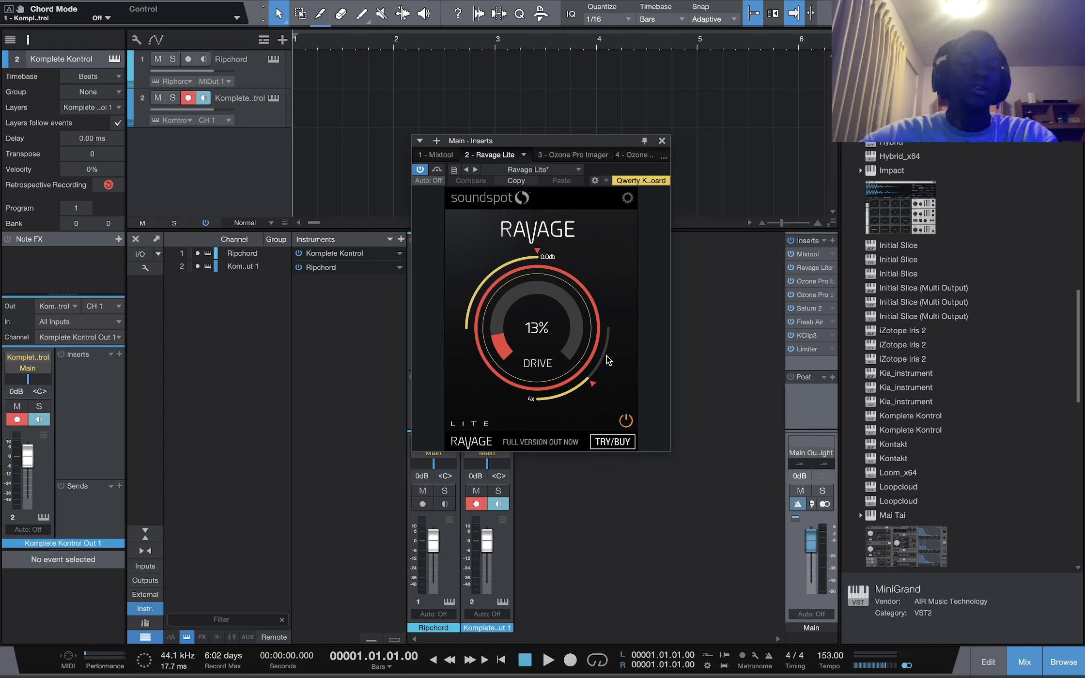
left_click(662, 140)
Open the Ozone Pro Imager insert on the main output and switch to the Ozone Pro Exciter
double_click(819, 283)
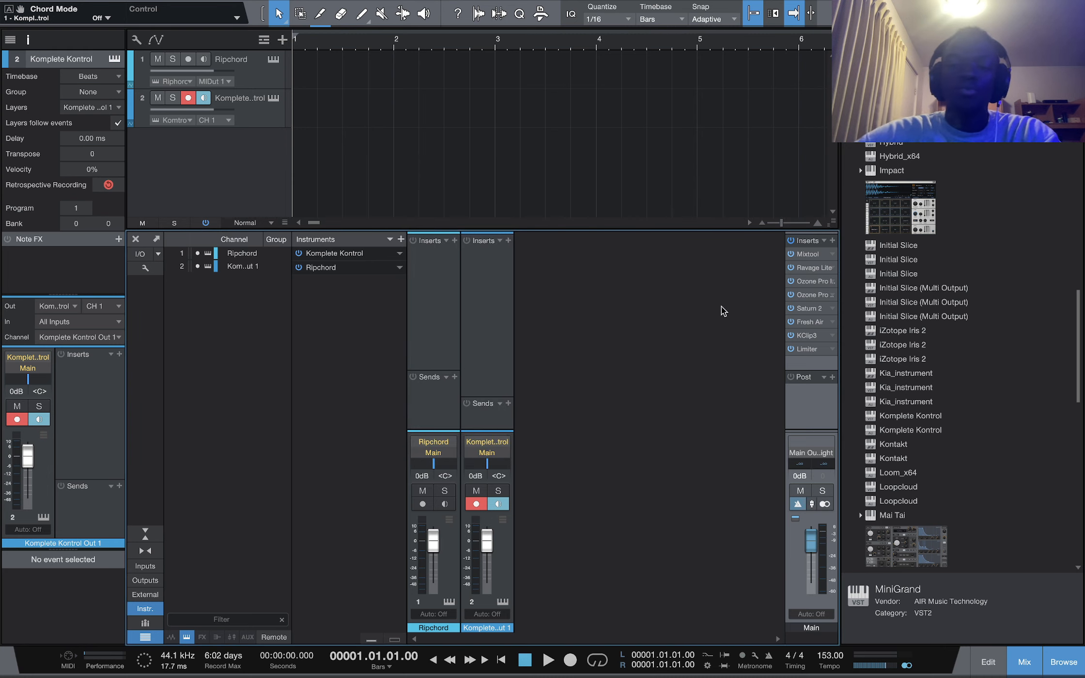
left_click_drag(603, 92, 488, 93)
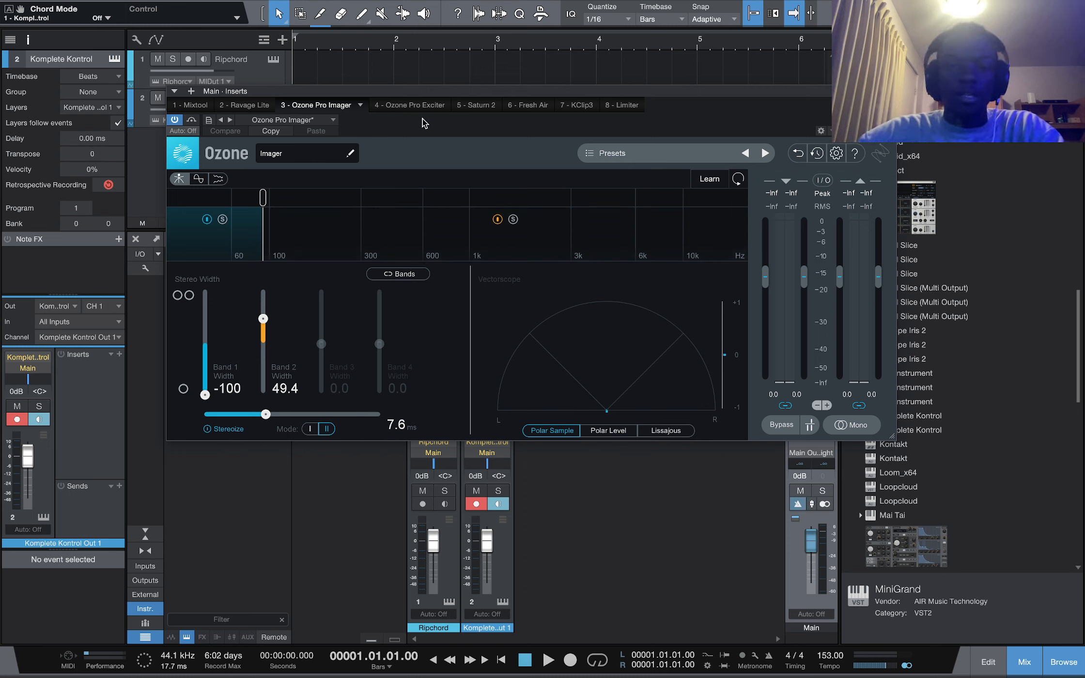
left_click(410, 105)
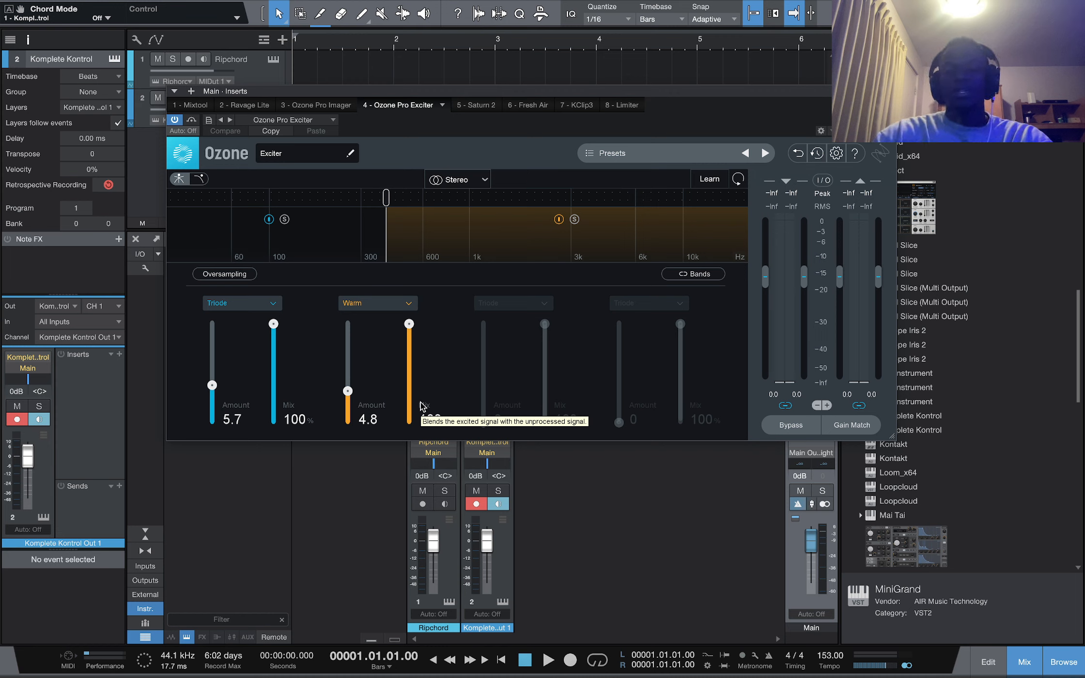
Review the Exciter's band 1 mode options, then open the Saturn 2 insert
left_click(273, 305)
scroll(265, 370, "down", 1)
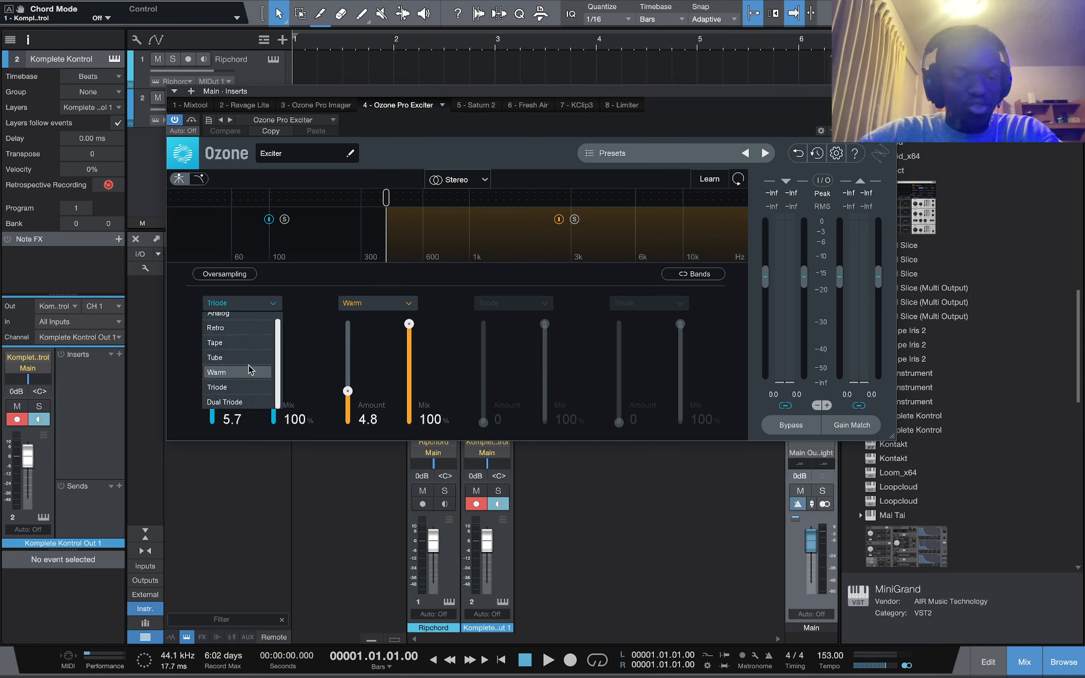
left_click(307, 320)
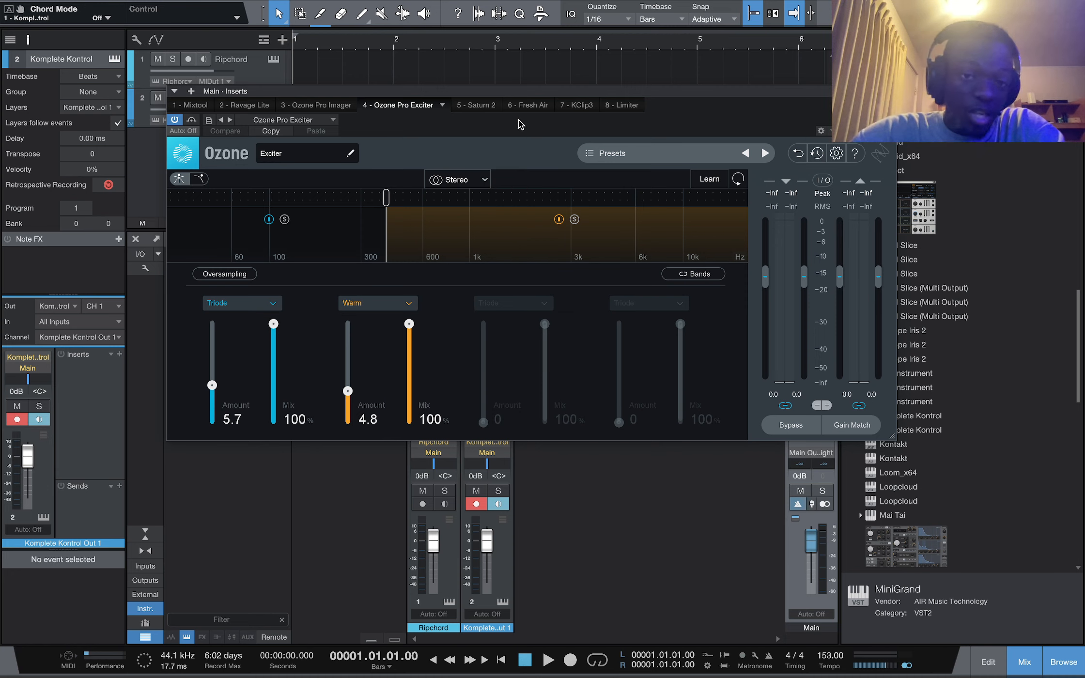
left_click(477, 107)
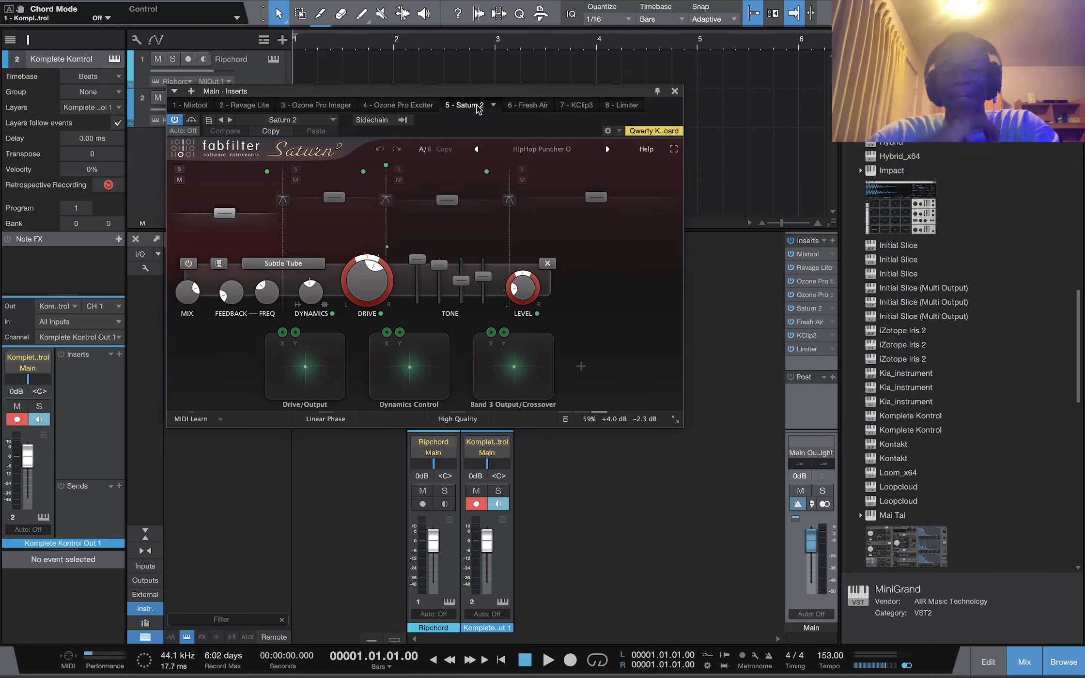
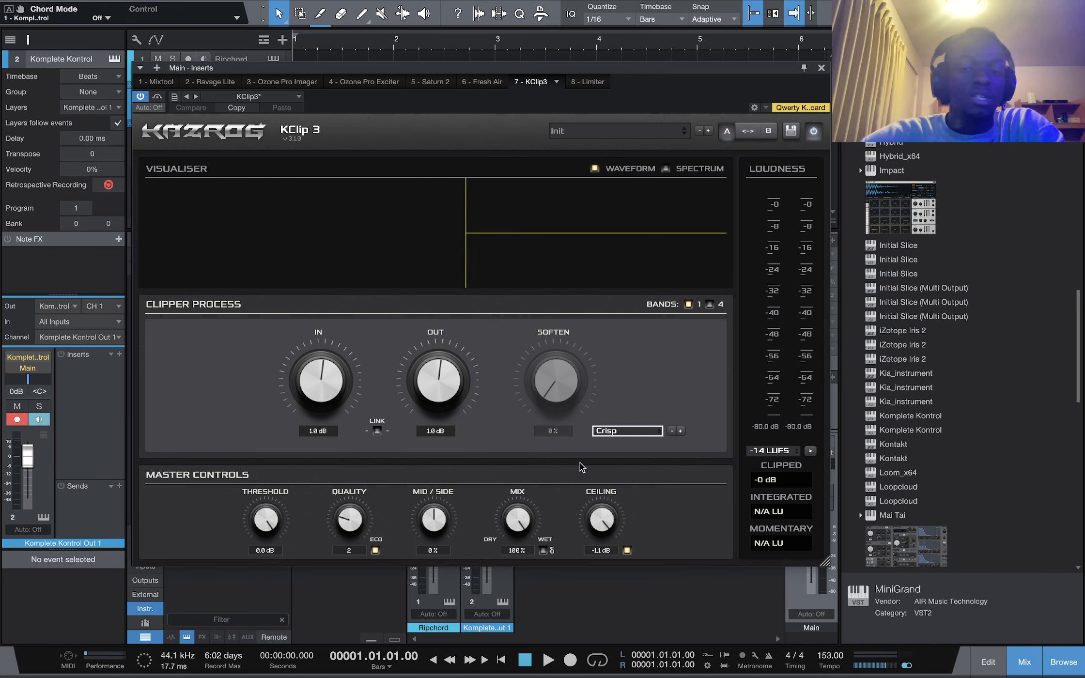
Open the Limiter insert on the main output channel
left_click(589, 83)
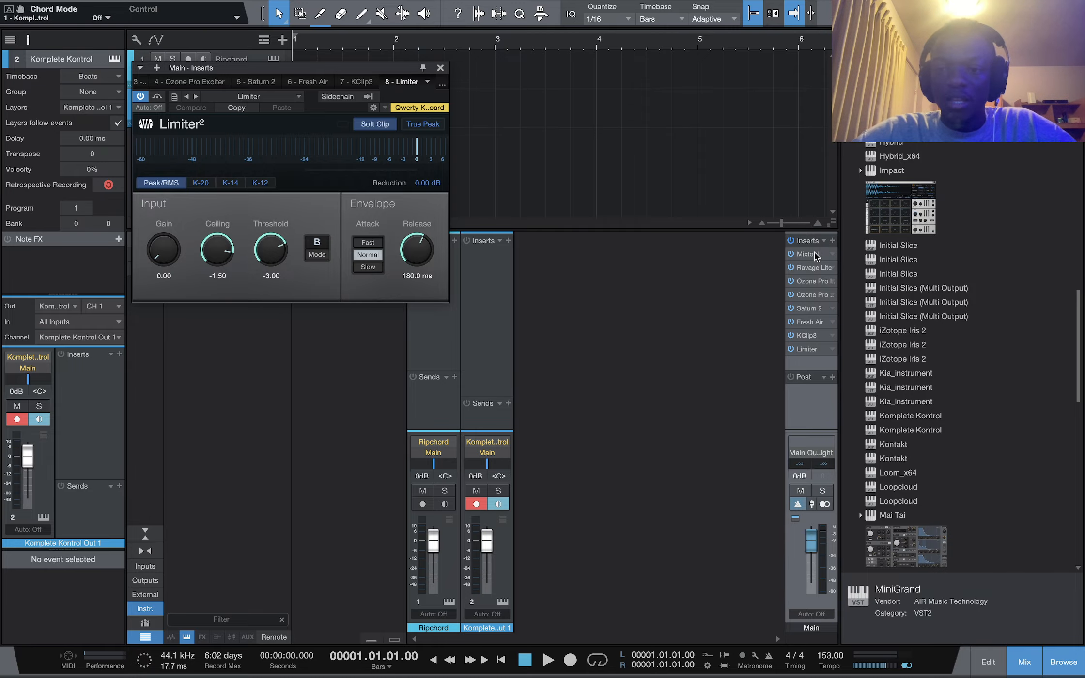
key("ctrl+Left")
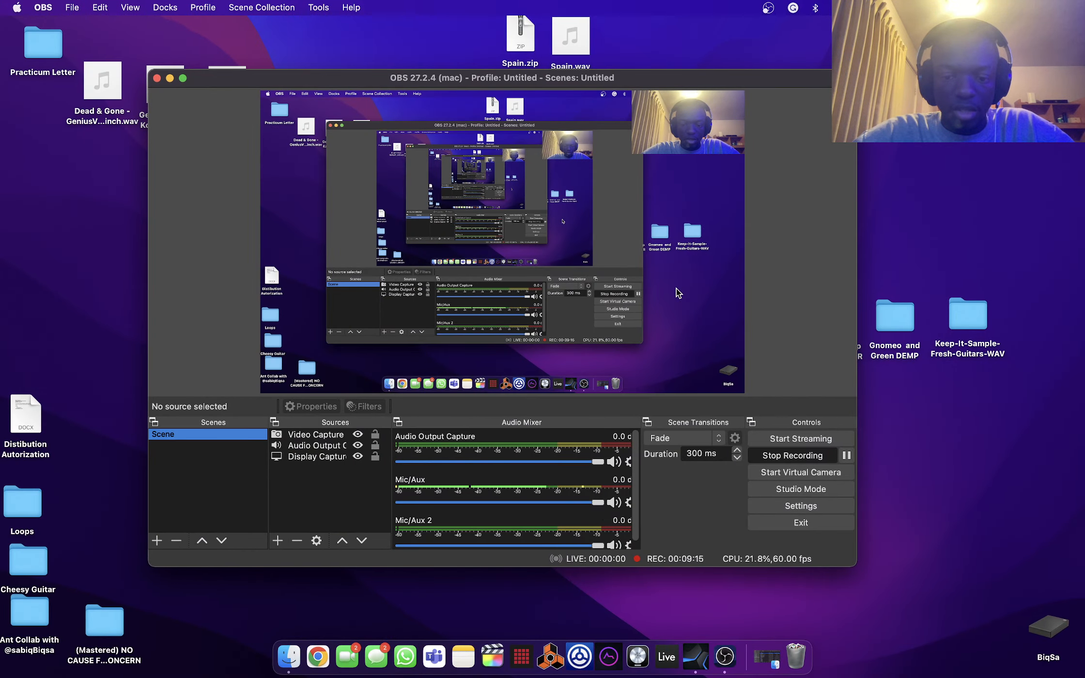
key("ctrl+Right")
Add the MusePlugin insert to the end of the main output channel's effect chain
left_click(832, 241)
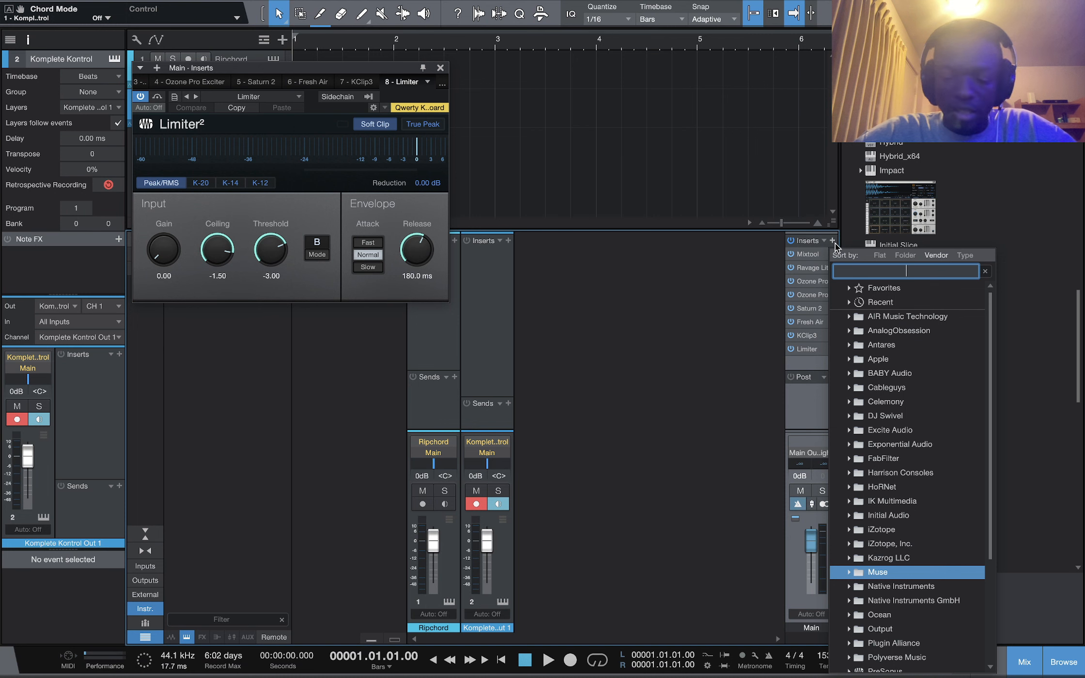
type("muse")
left_click(866, 315)
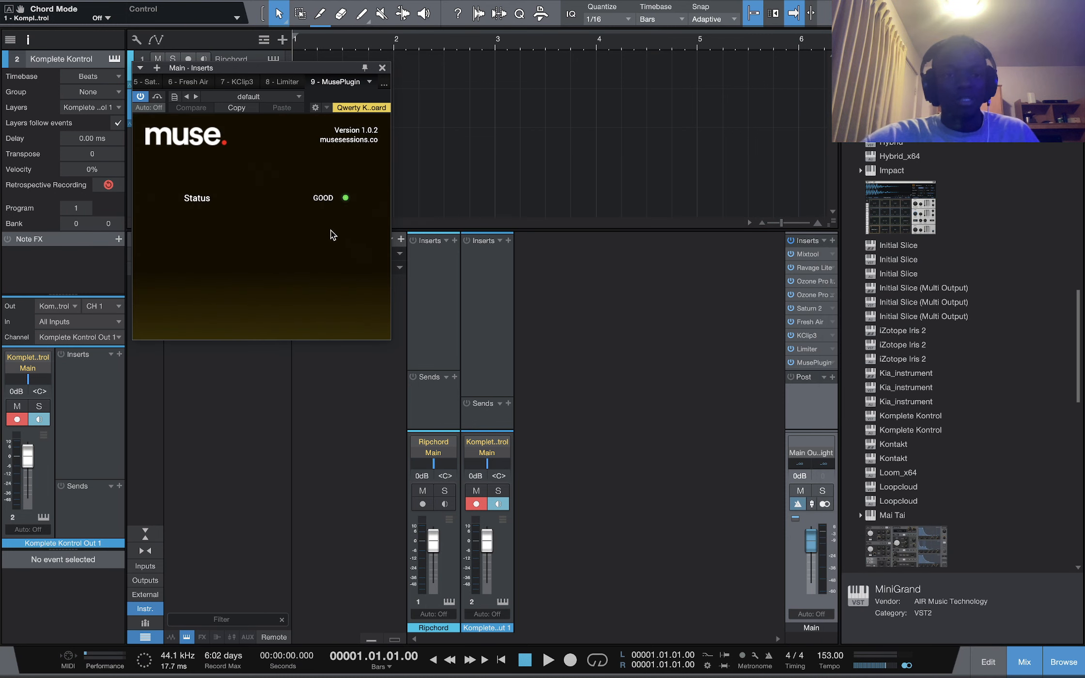
left_click_drag(317, 72, 426, 145)
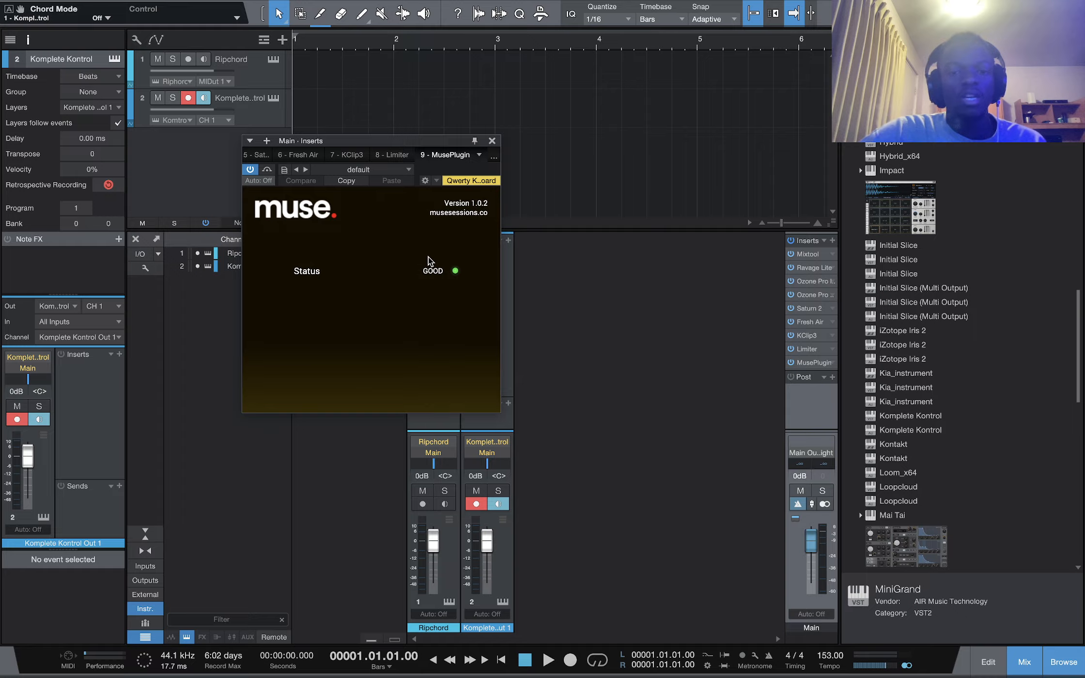
key("ctrl+Left")
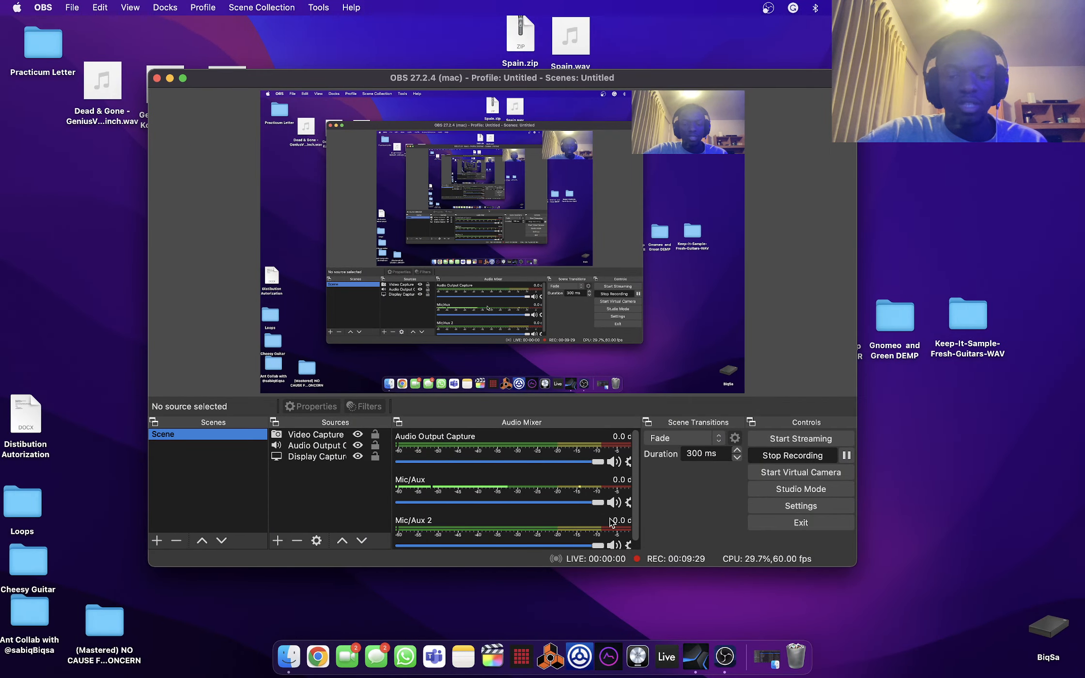
key("ctrl+Right")
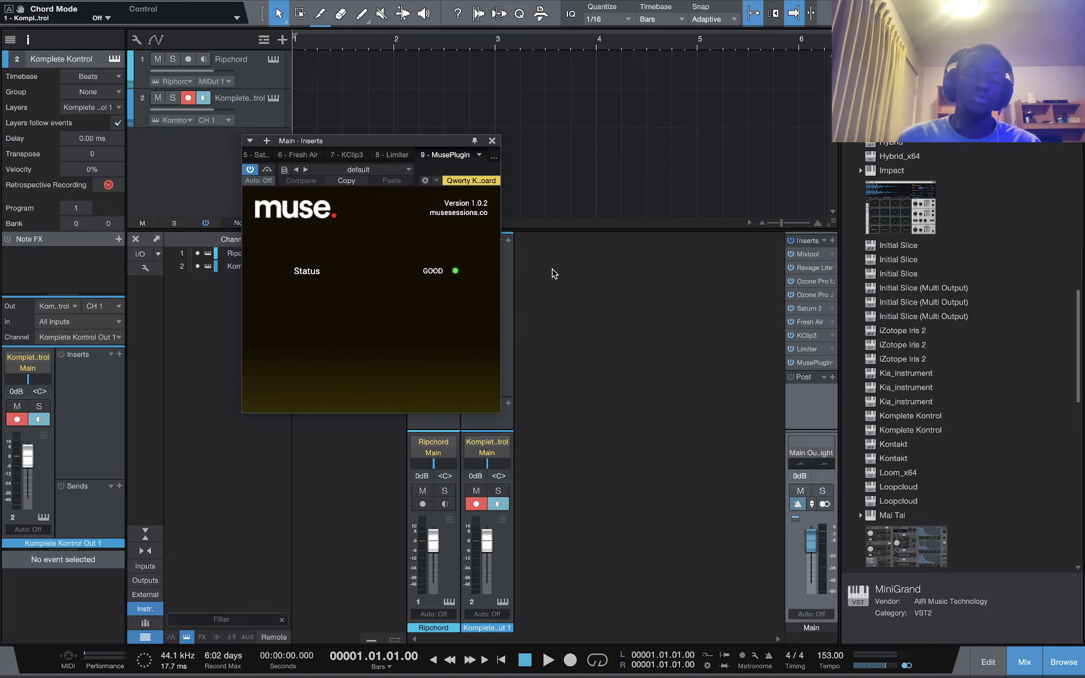
key("ctrl+Left")
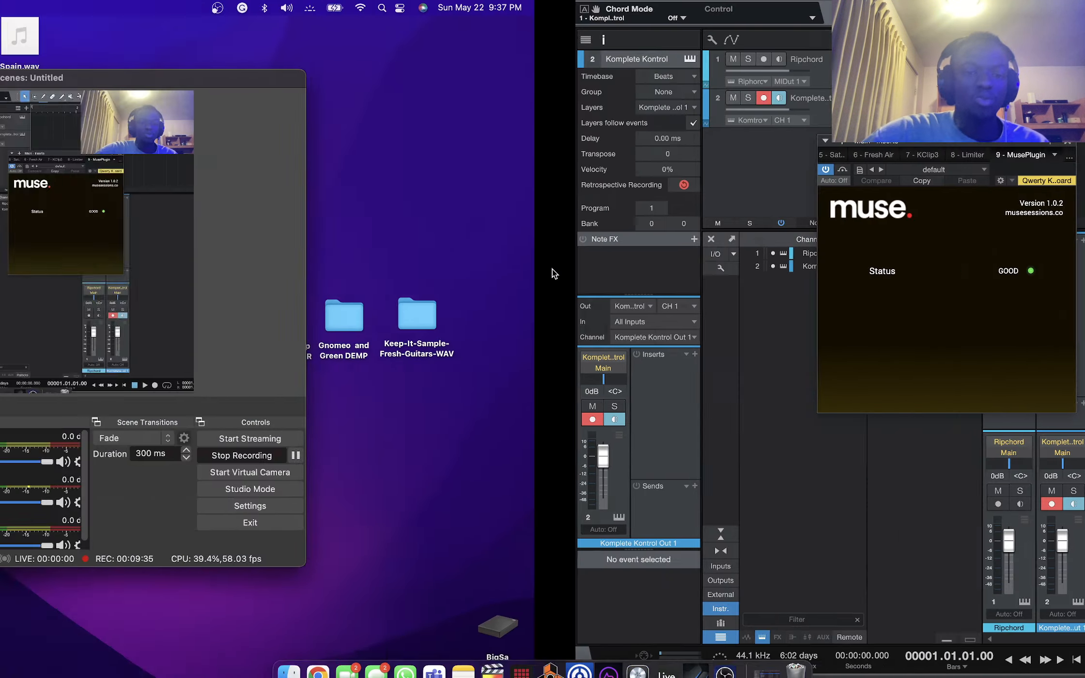
Switch to Launchpad and launch the Muse desktop application, then return to Studio One
key("F4")
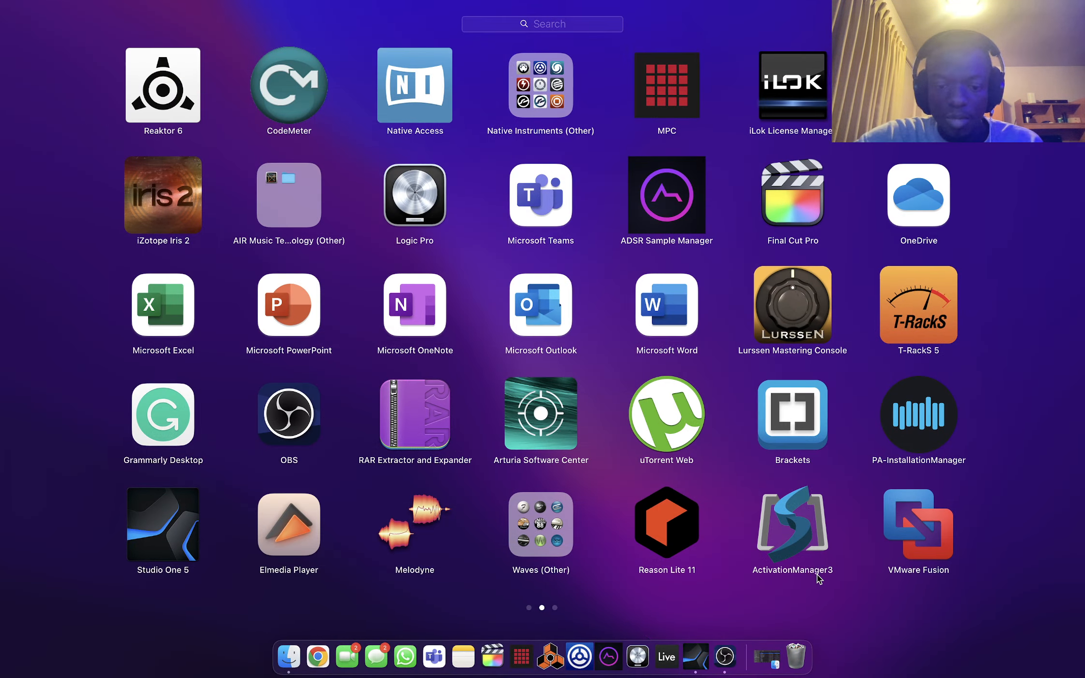
scroll(819, 576, "right", 3)
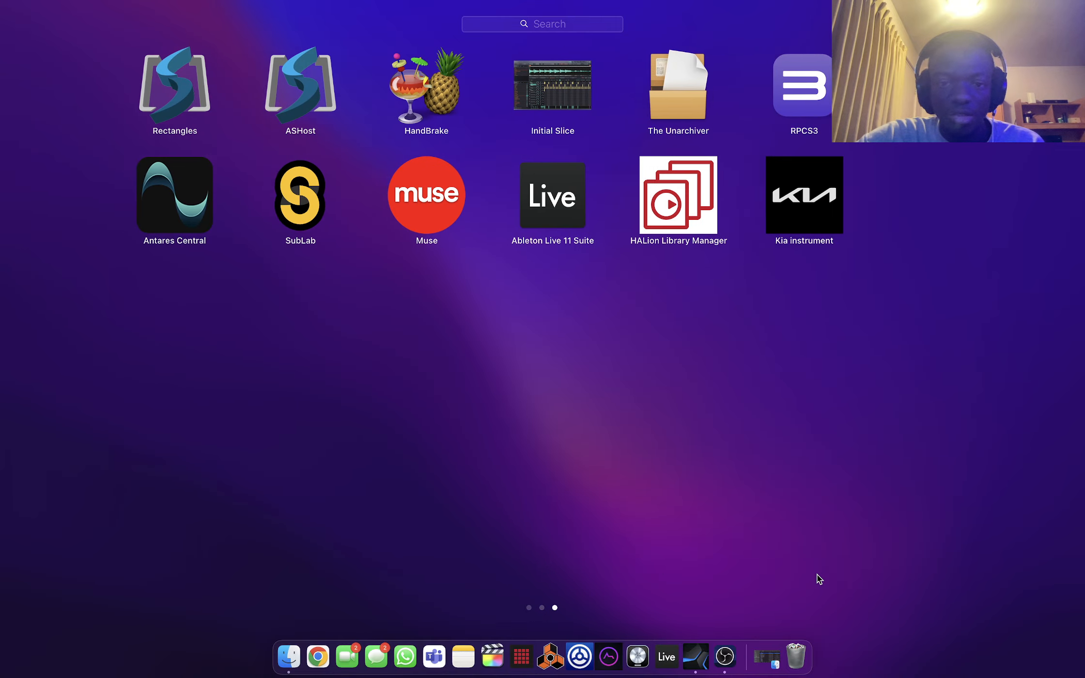
left_click(412, 216)
key("ctrl+Right")
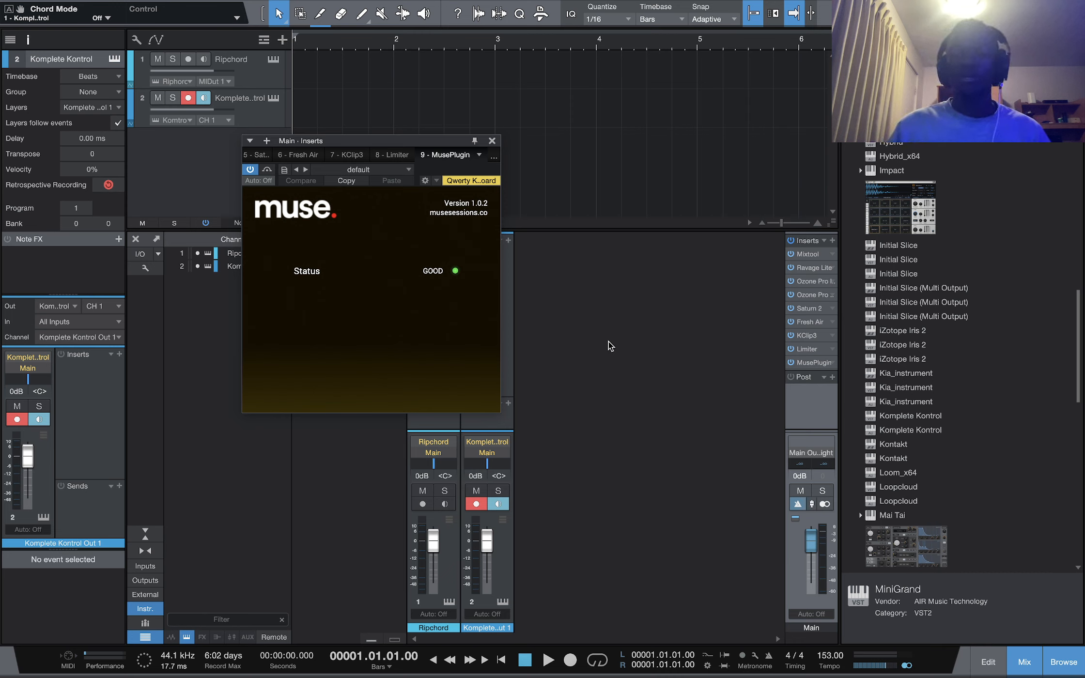
Close the inserts window and add Kontakt from the browser as a new instrument track
left_click(492, 141)
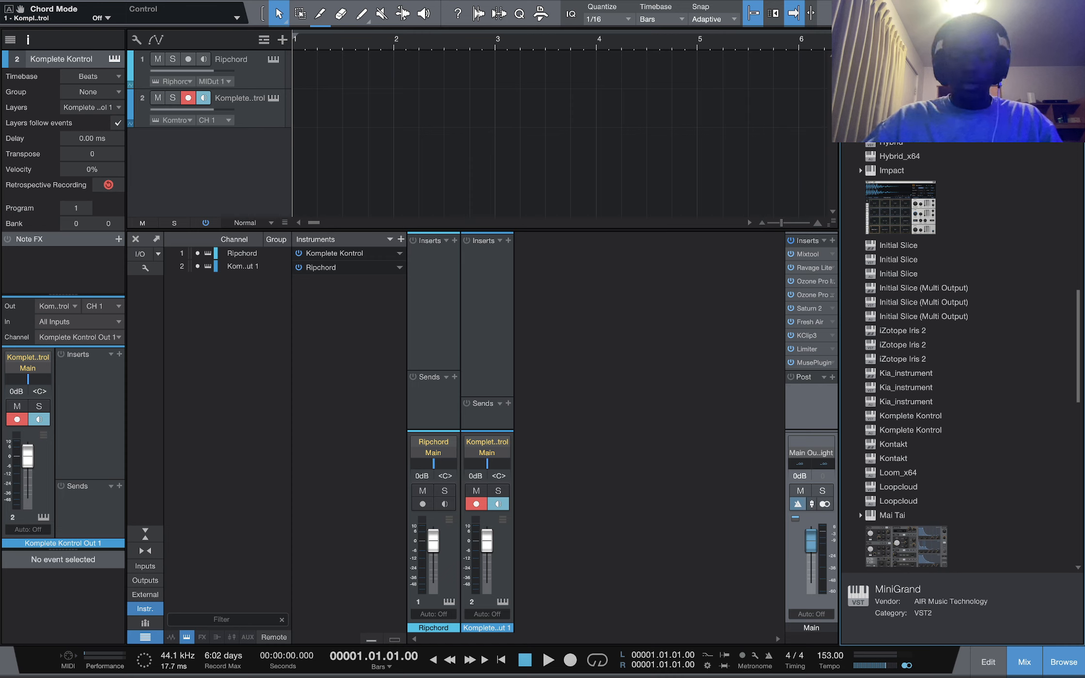
type("kontakt")
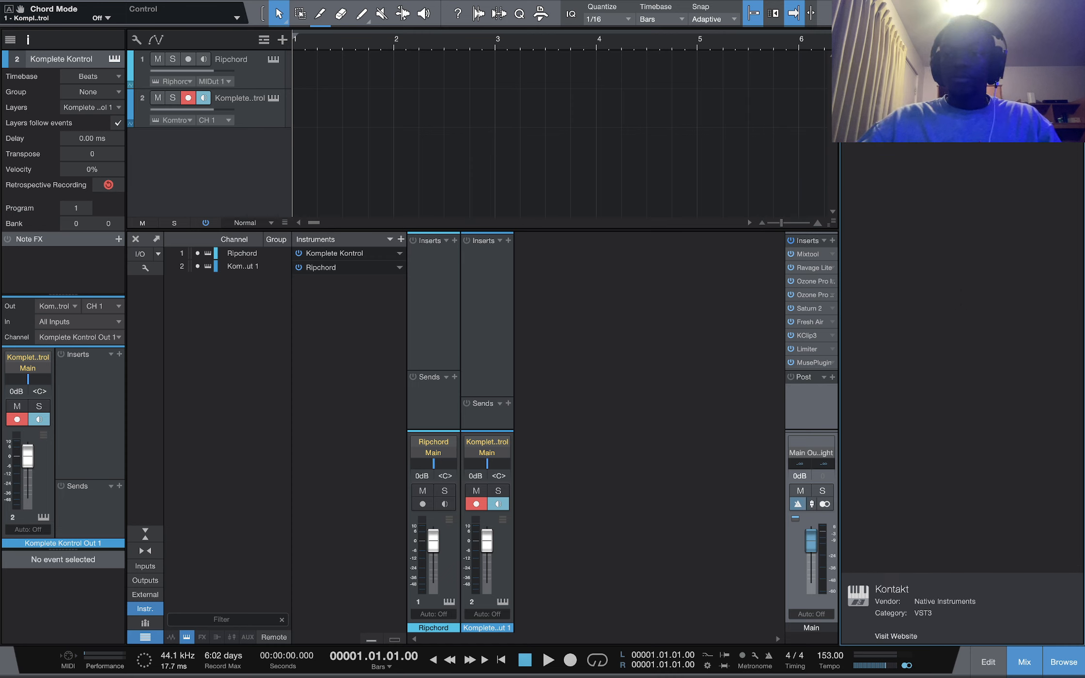
left_click_drag(867, 140, 717, 162)
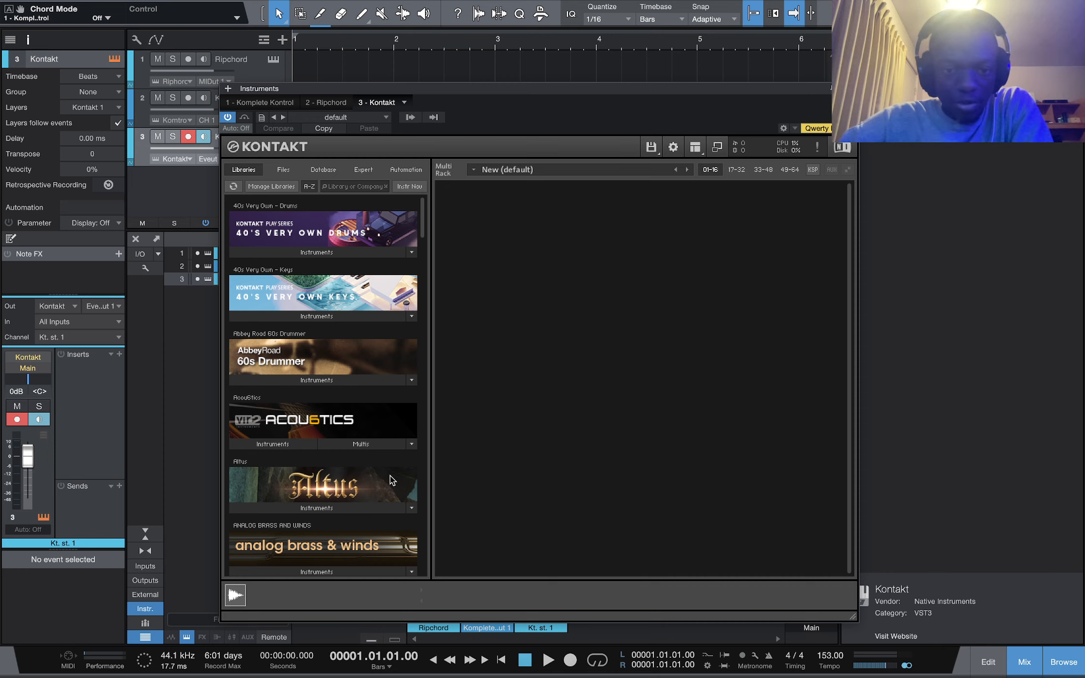
Browse the Kontakt library list
scroll(391, 485, "down", 5)
scroll(390, 485, "up", 5)
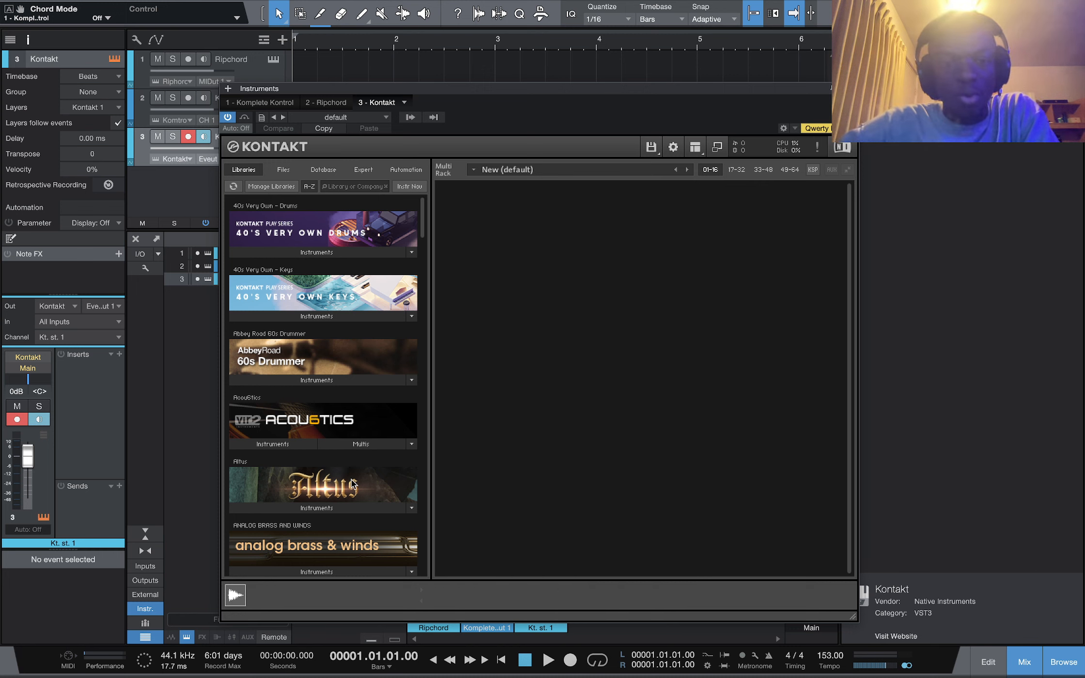
scroll(345, 465, "down", 3)
scroll(345, 465, "up", 3)
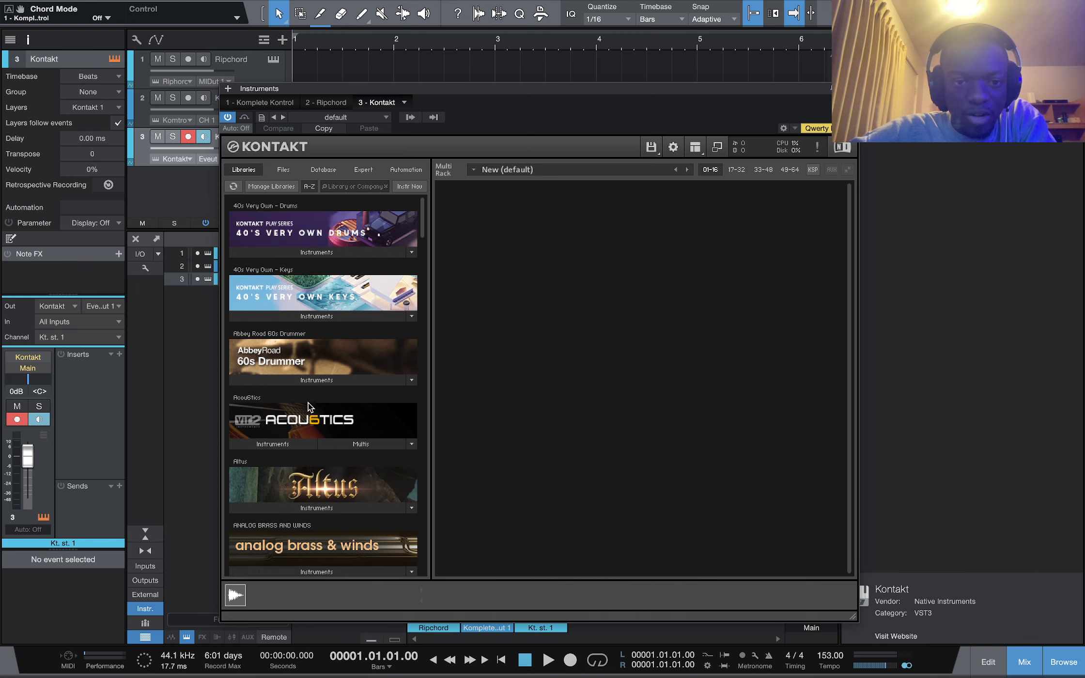
scroll(310, 405, "down", 8)
scroll(309, 406, "down", 15)
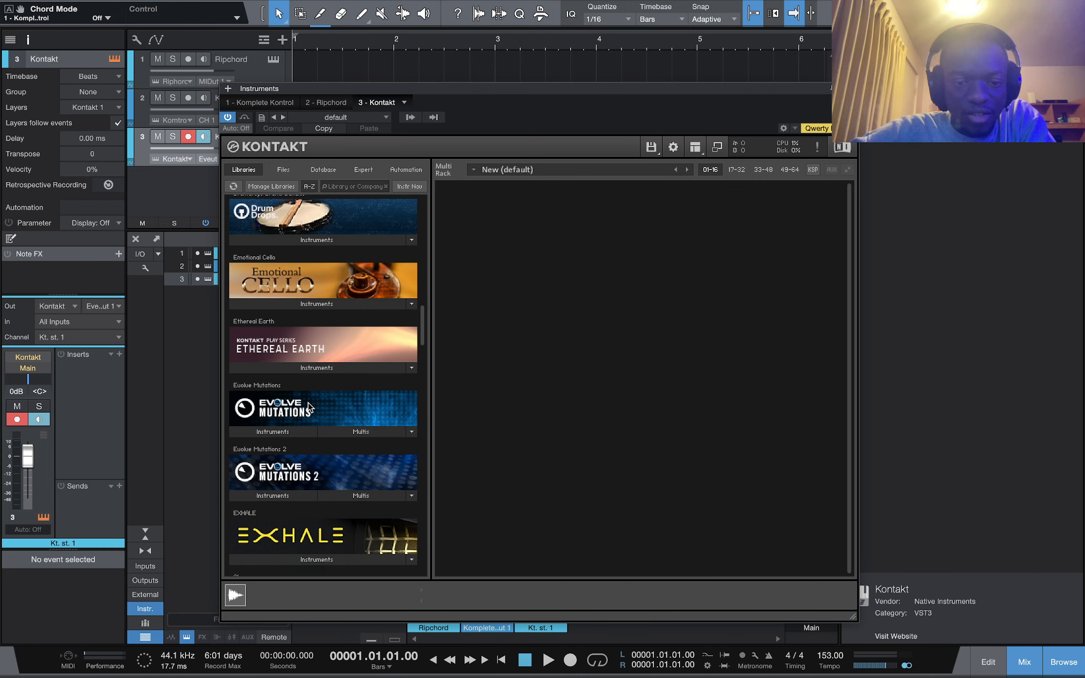
scroll(308, 402, "down", 10)
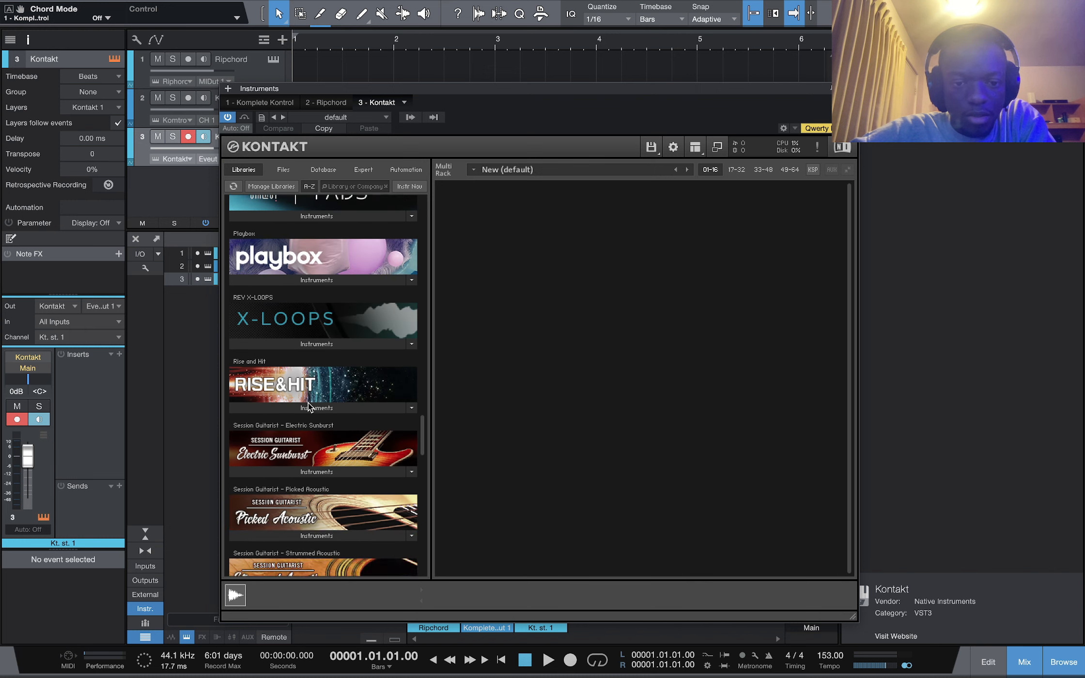
scroll(308, 406, "up", 15)
scroll(308, 406, "up", 10)
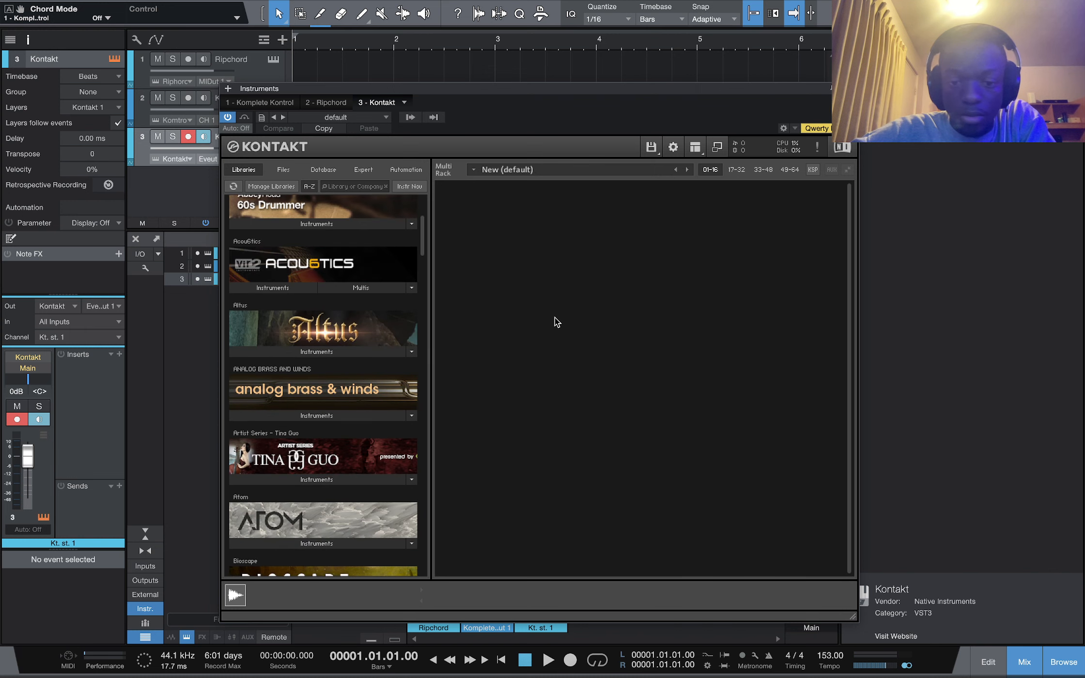
Load the BigWerks Trap Influenced Pluck 05 instrument into Kontakt through the Quick-Load browser and expand its view
key("ctrl+f")
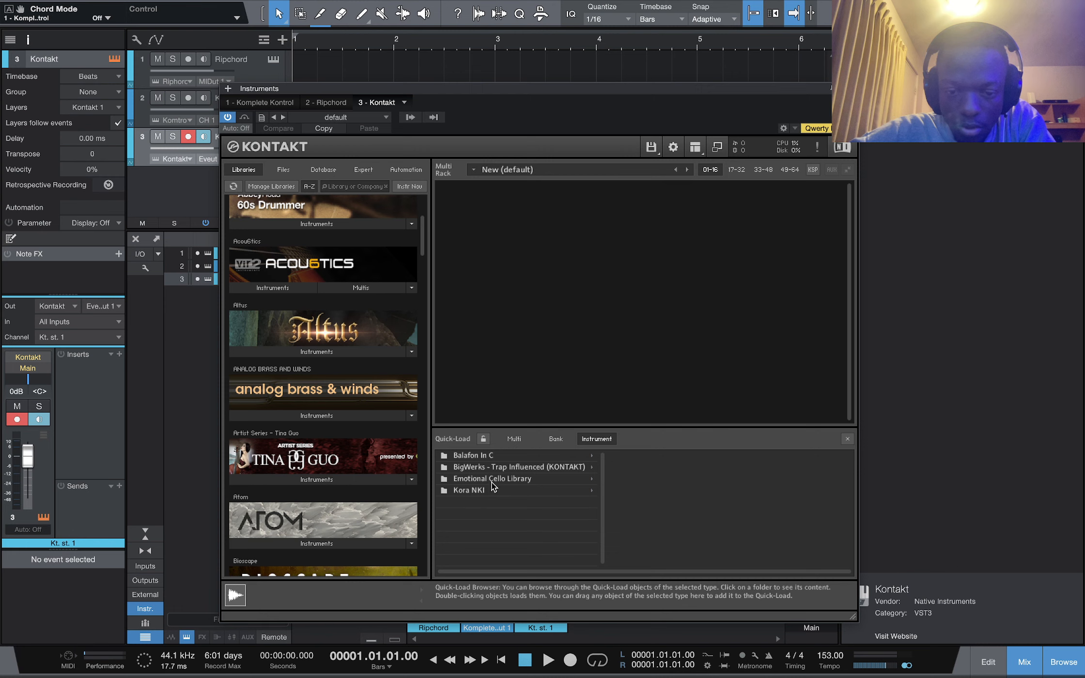
left_click(502, 468)
left_click(630, 456)
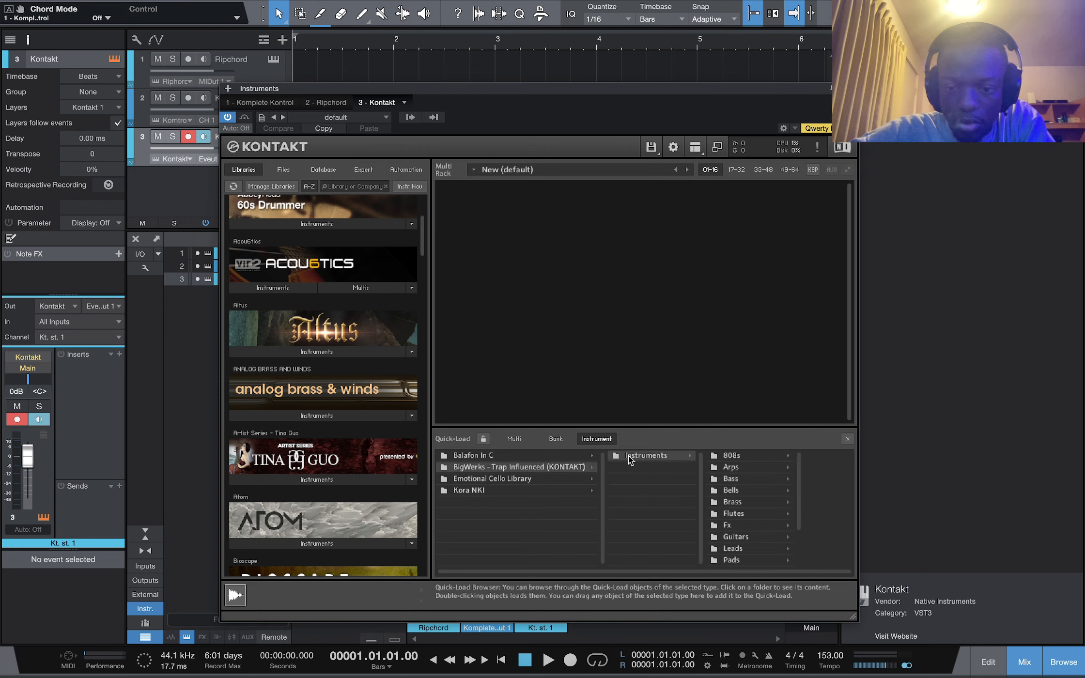
scroll(741, 528, "down", 1)
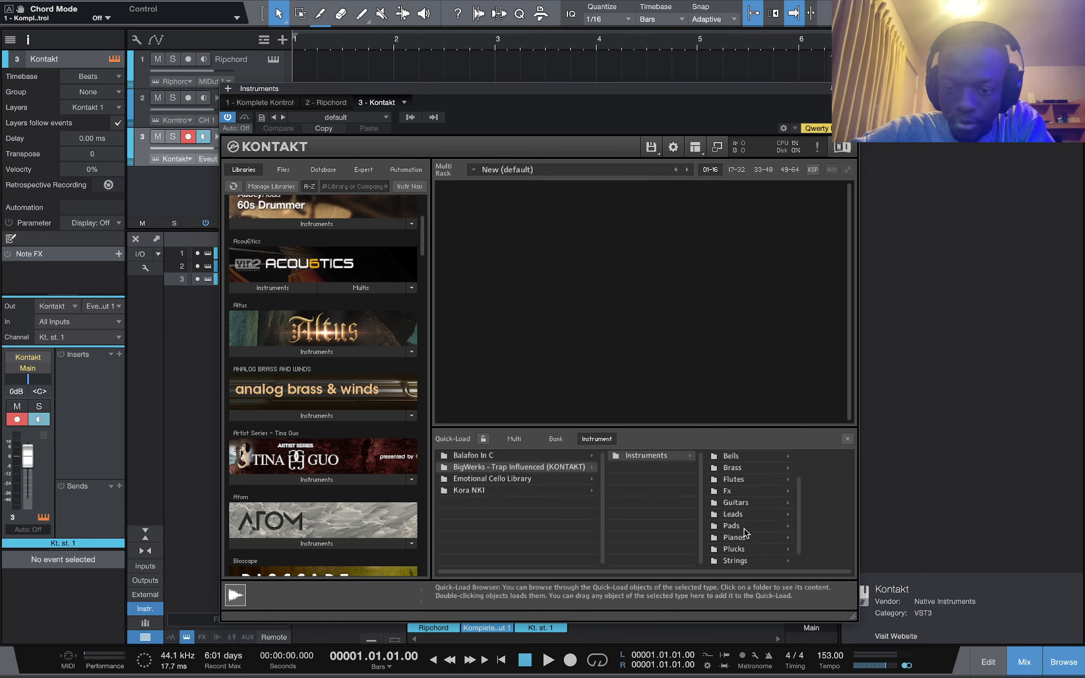
left_click(743, 536)
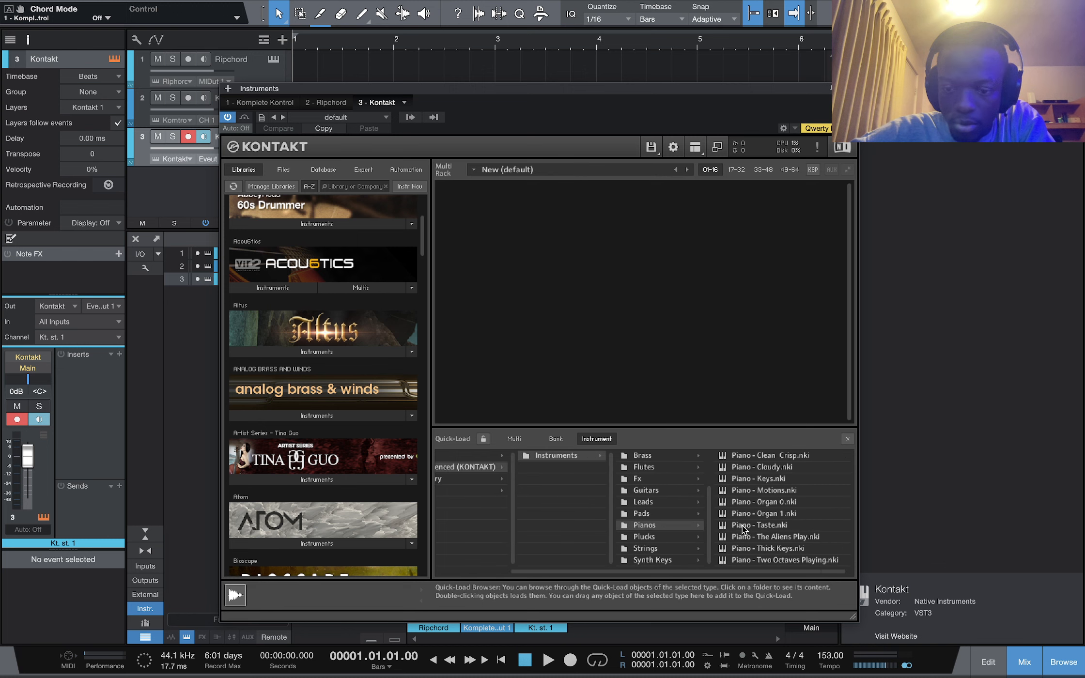
left_click(667, 539)
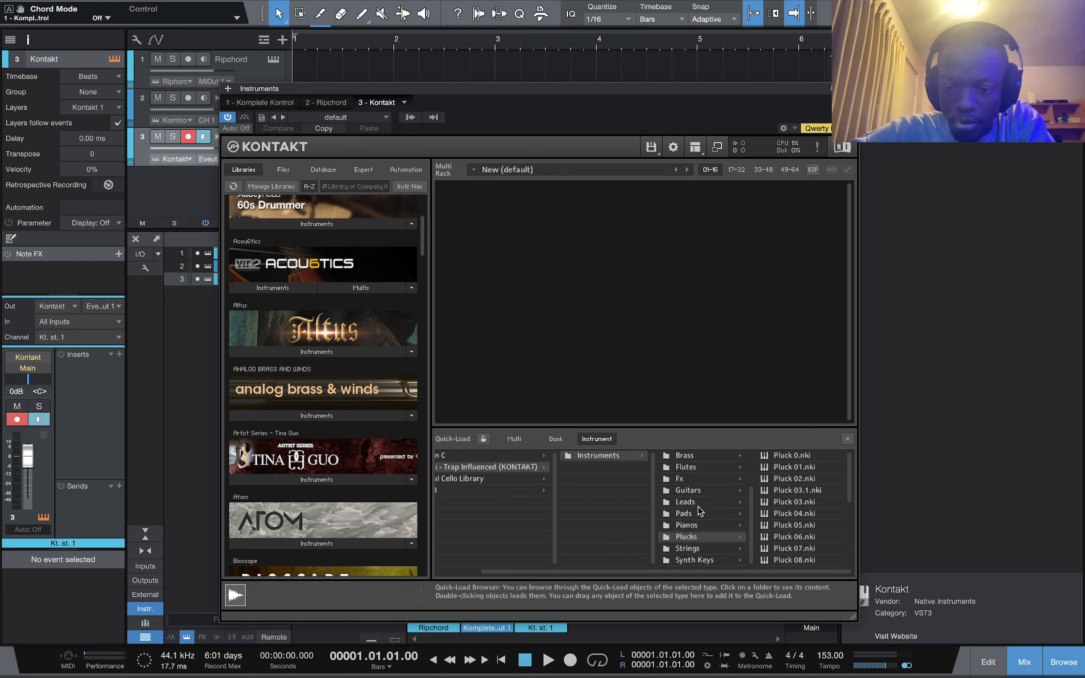
left_click_drag(794, 525, 642, 252)
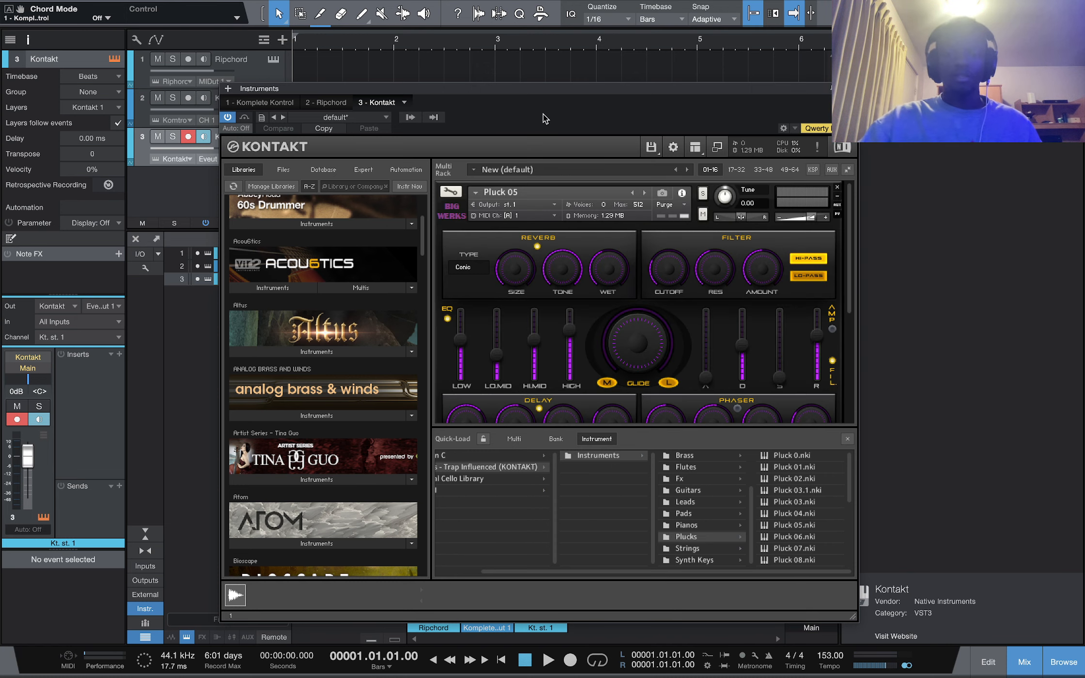
double_click(821, 235)
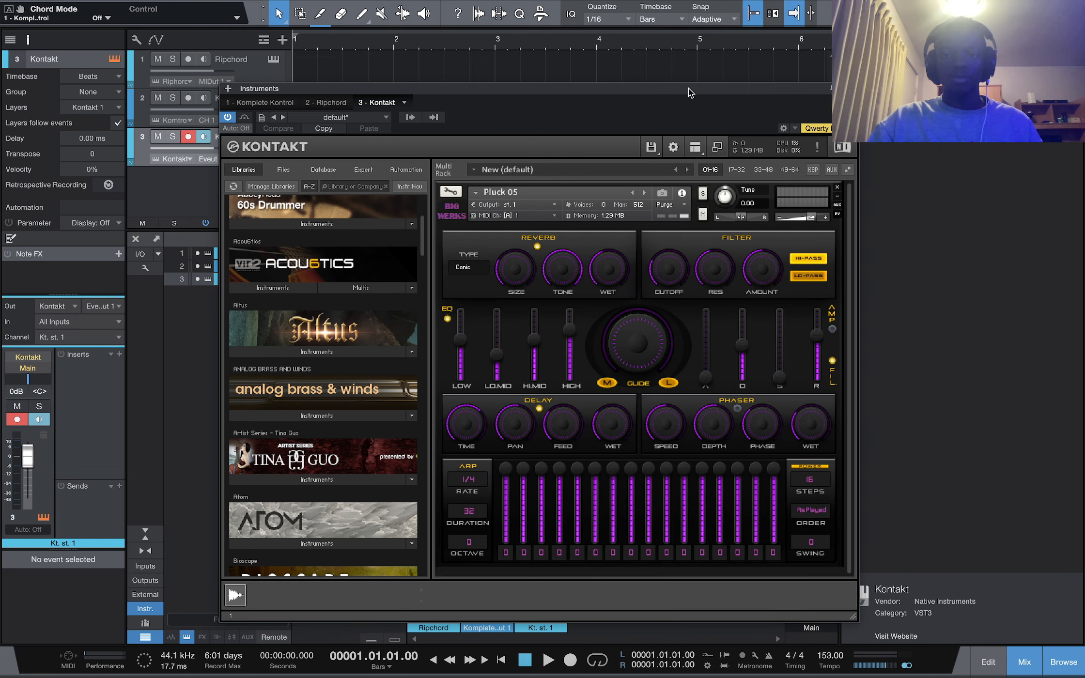
Enable monitoring on the Ripchord track and select the Kontakt track
left_click_drag(691, 92, 845, 95)
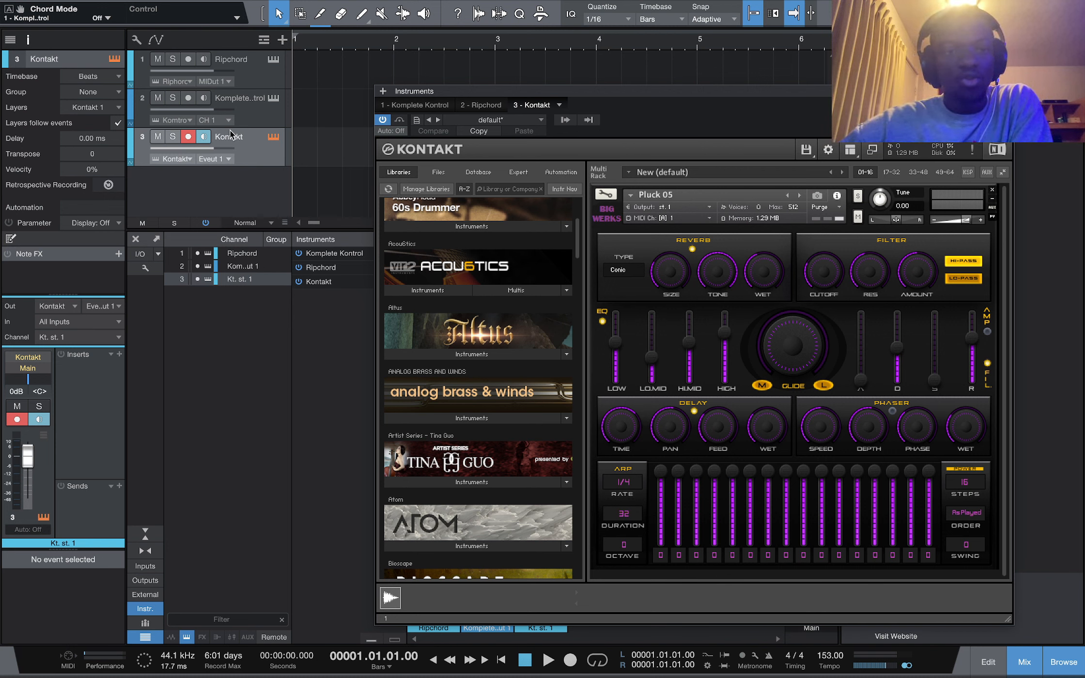
left_click(203, 59)
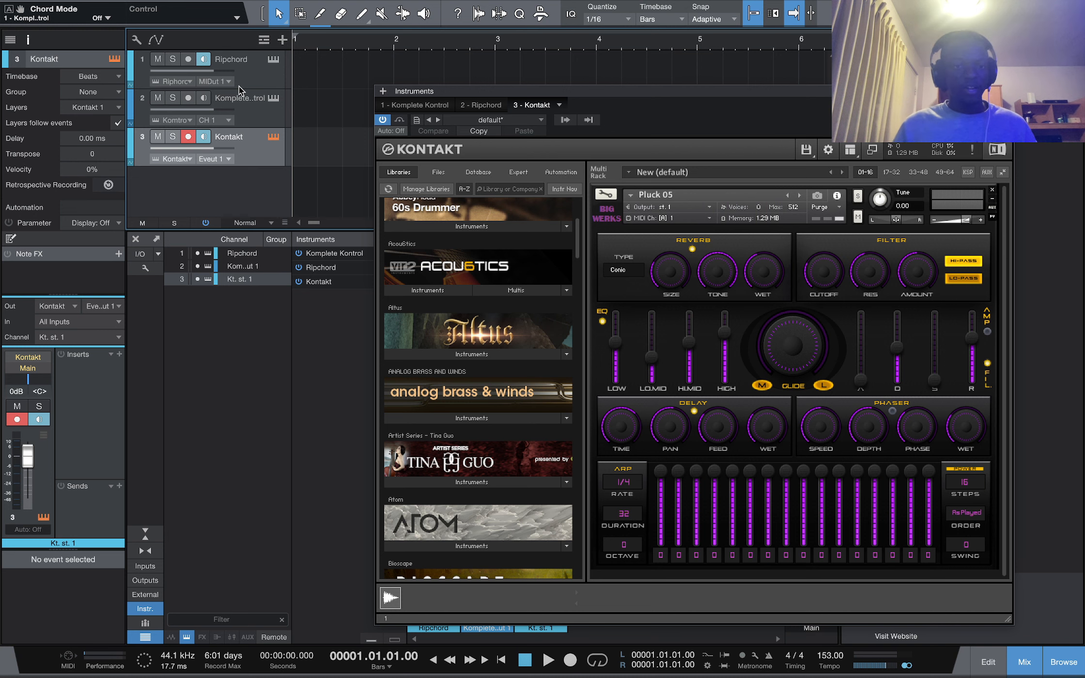
left_click(258, 73)
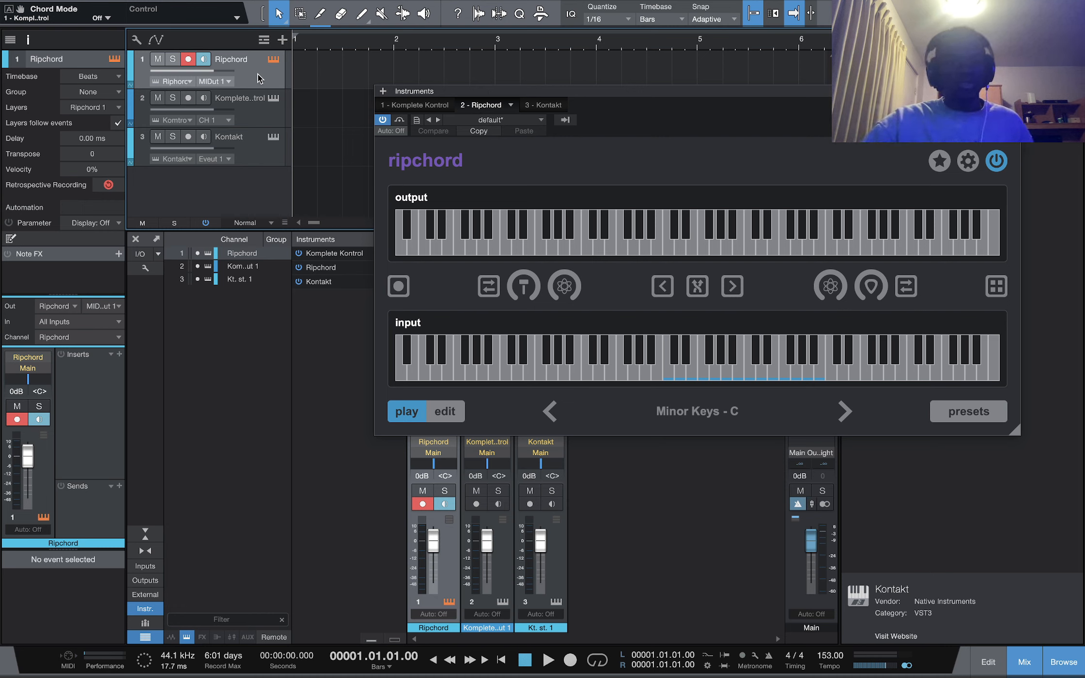
left_click(253, 152)
left_click(204, 60)
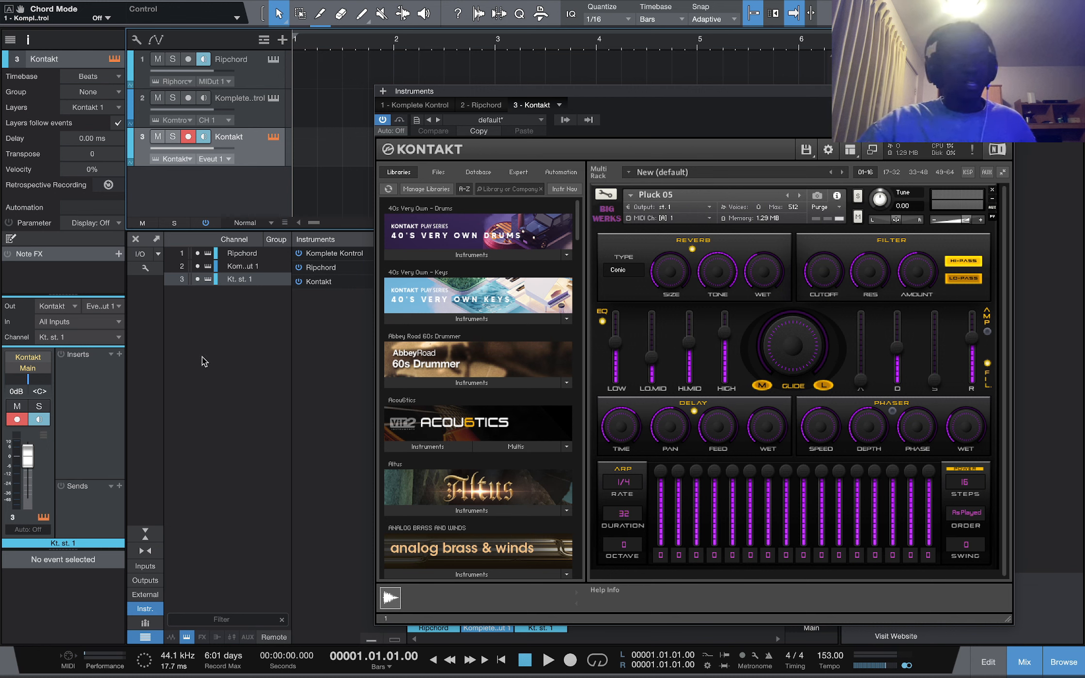
Set the Kontakt channel's input to Ripchord and lower its volume to about -10.1 dB
left_click(92, 324)
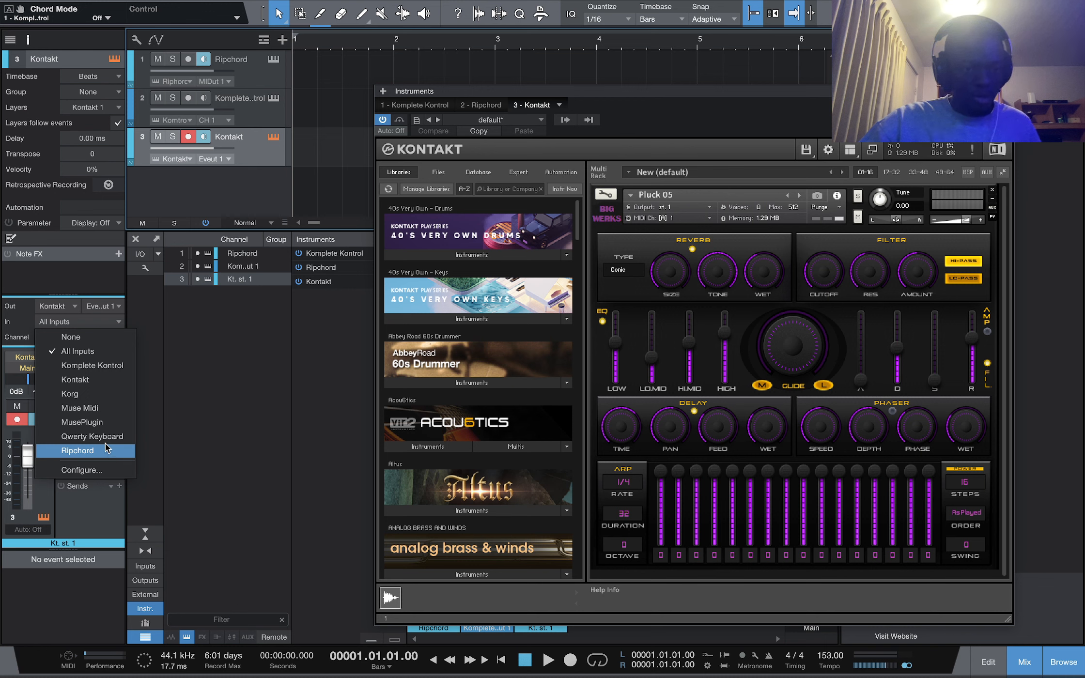
left_click(88, 454)
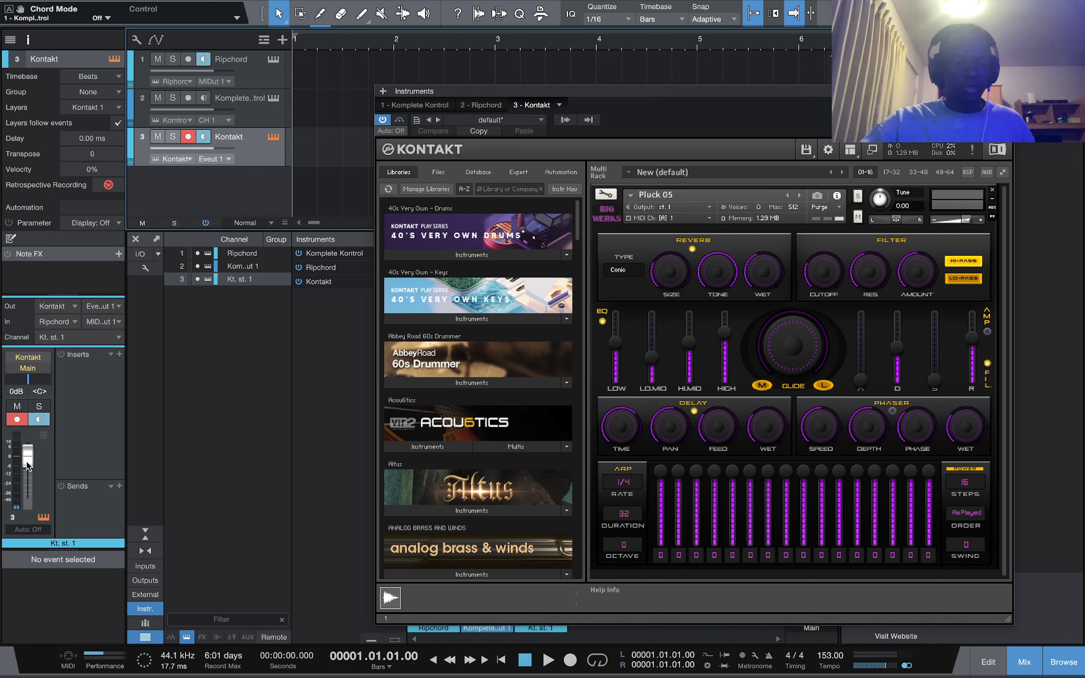
left_click_drag(28, 464, 28, 477)
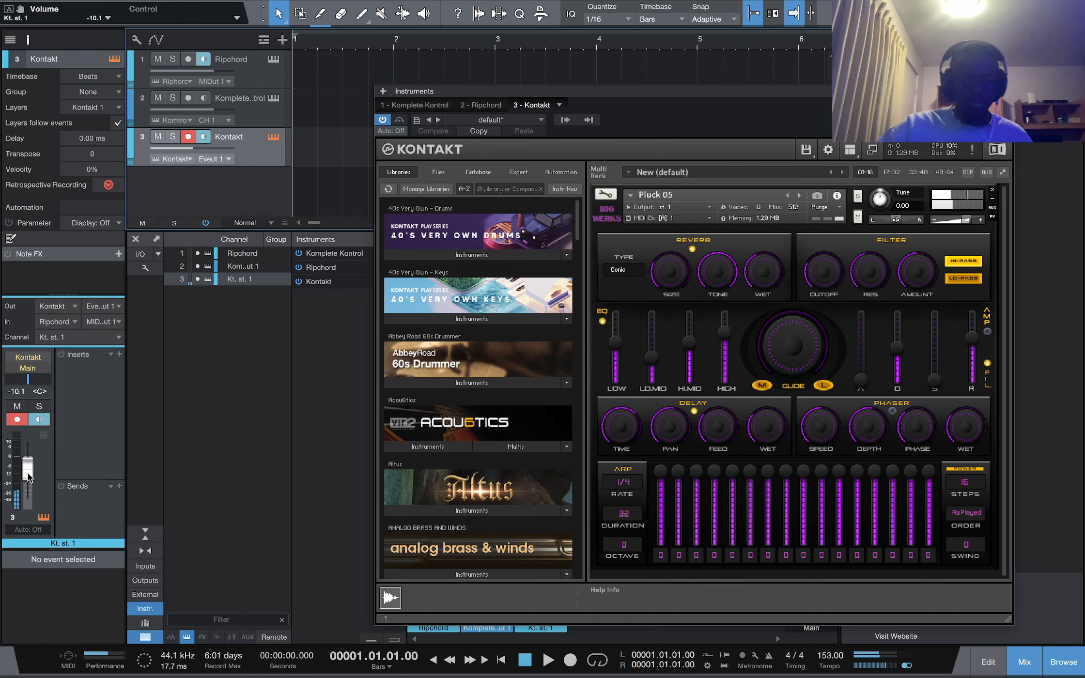
Record the Ripchord-driven chords onto the Kontakt track
key("KP_Multiply")
key("space")
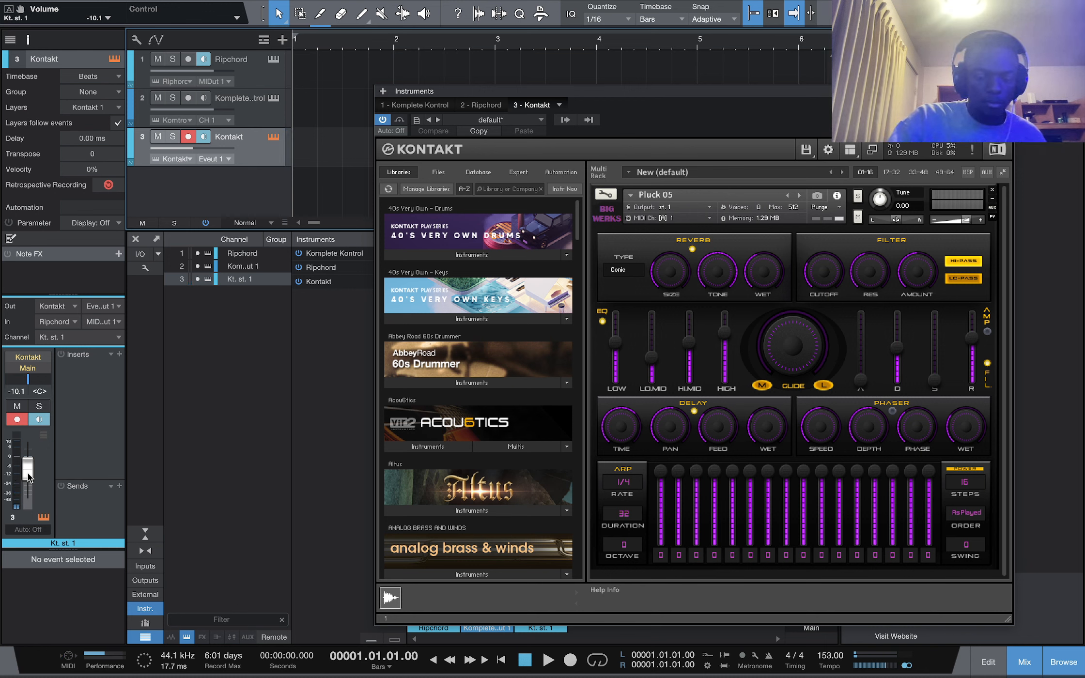
key("KP_Multiply")
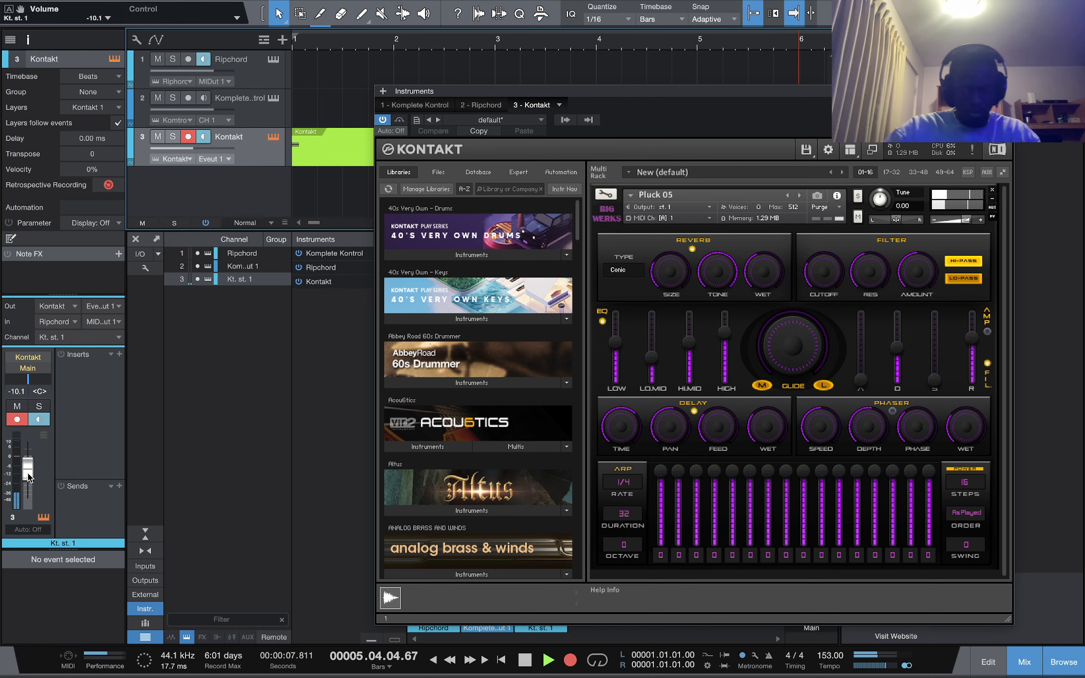
key("space")
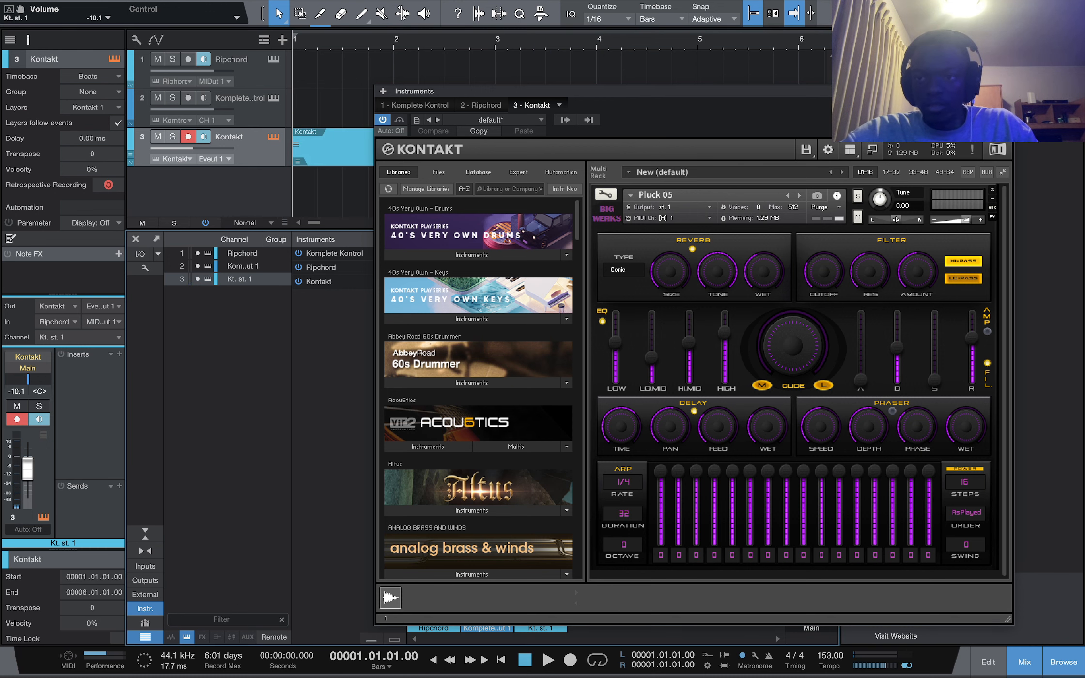
Close the Kontakt window and mixer, and set the Kontakt track's timebase to Seconds
left_click(1005, 91)
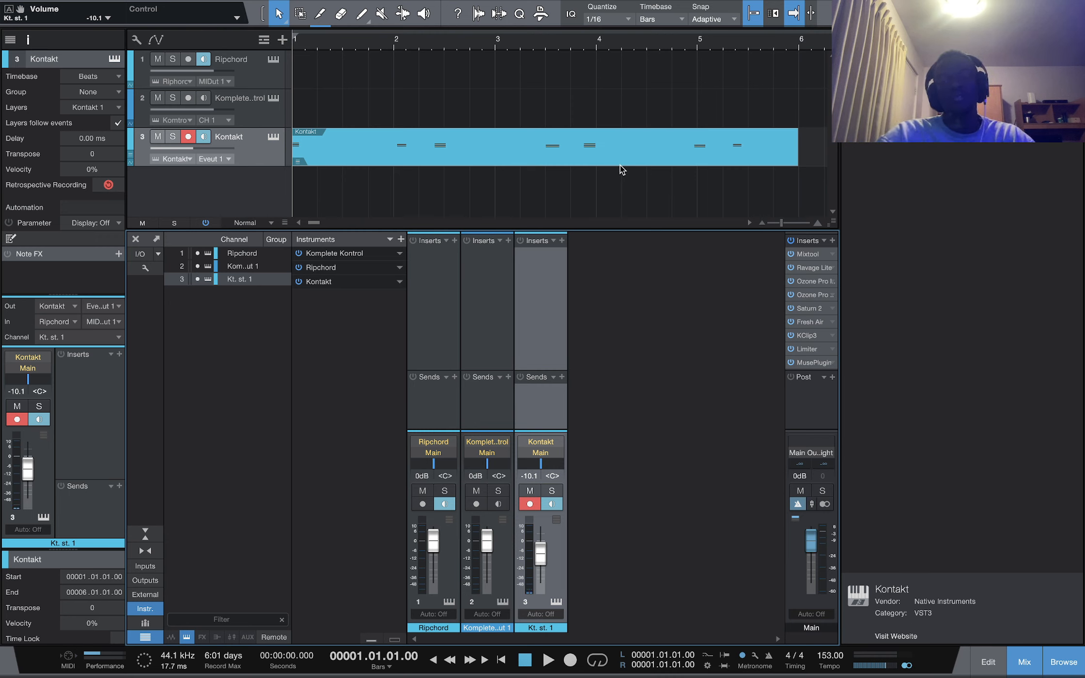
key("F3")
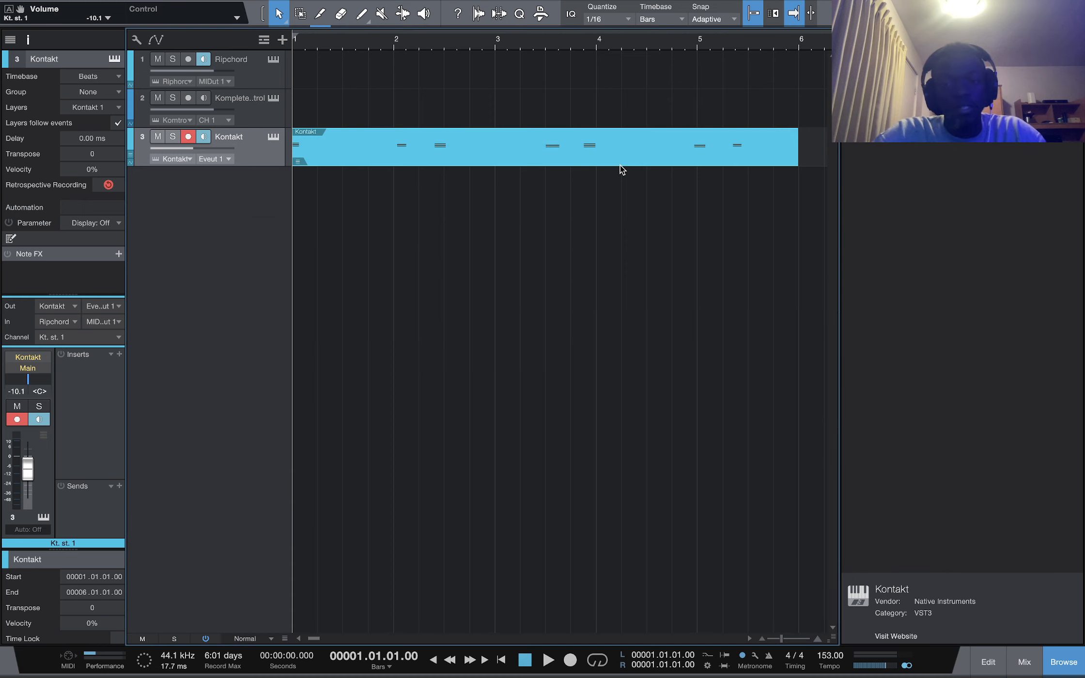
key("w")
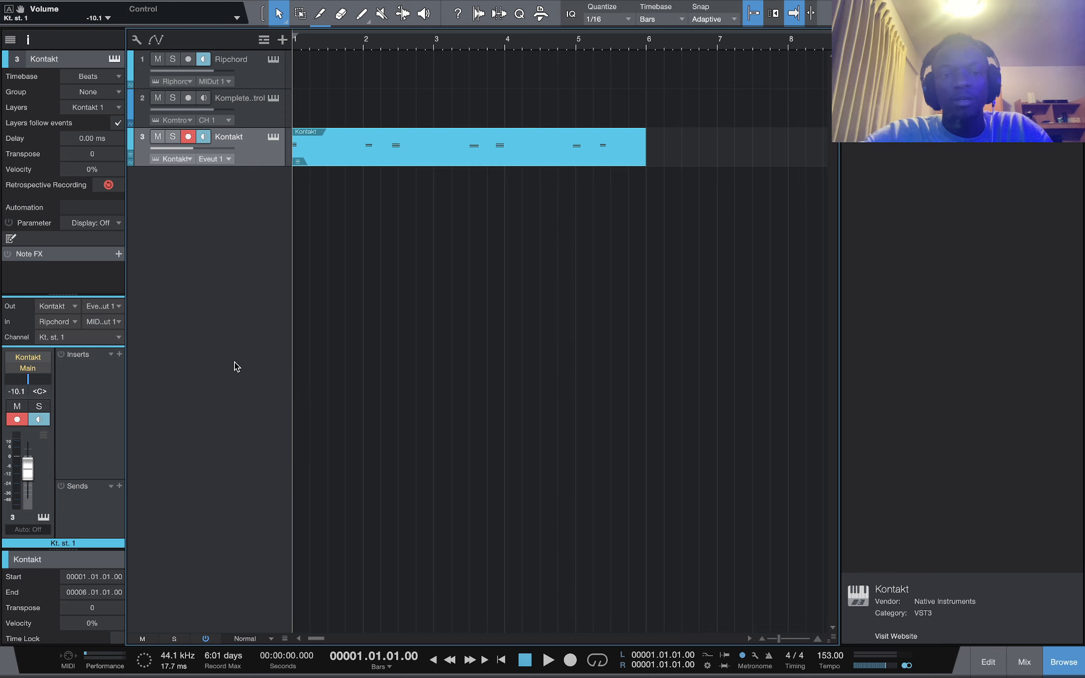
left_click(28, 41)
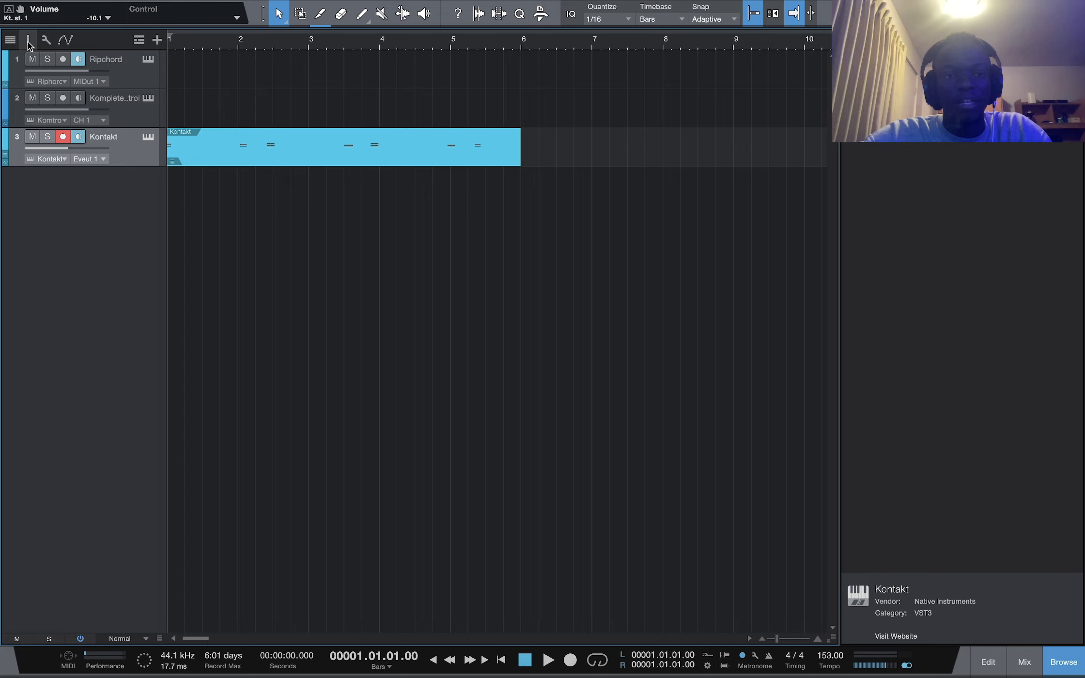
left_click(28, 43)
left_click(28, 43)
left_click(28, 43)
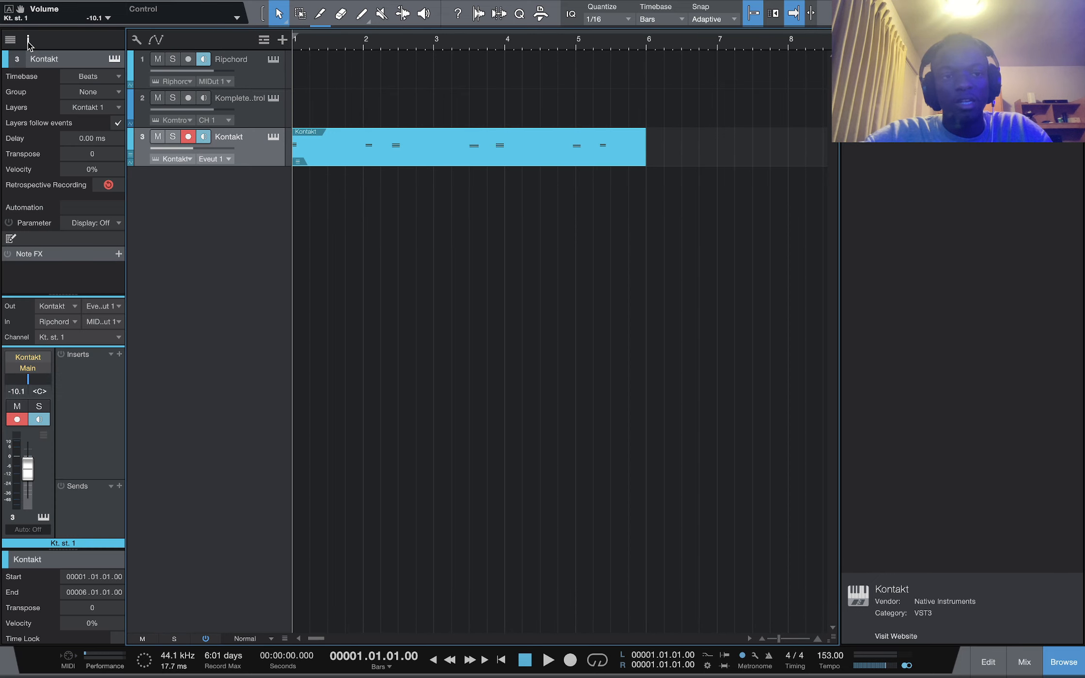
left_click(28, 42)
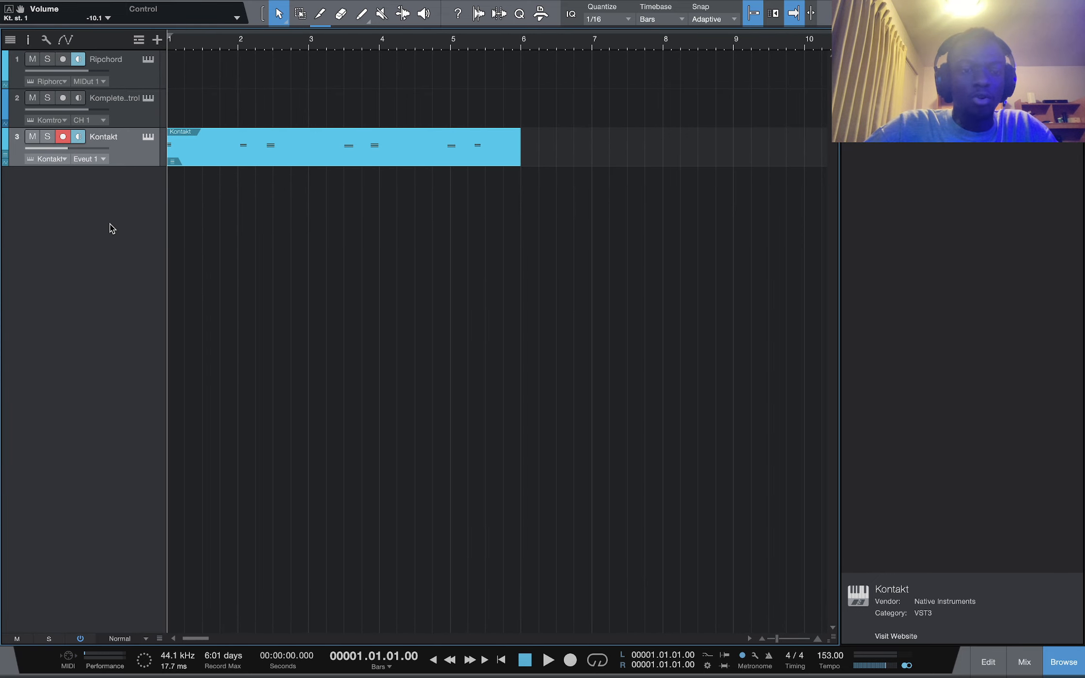
key("F4")
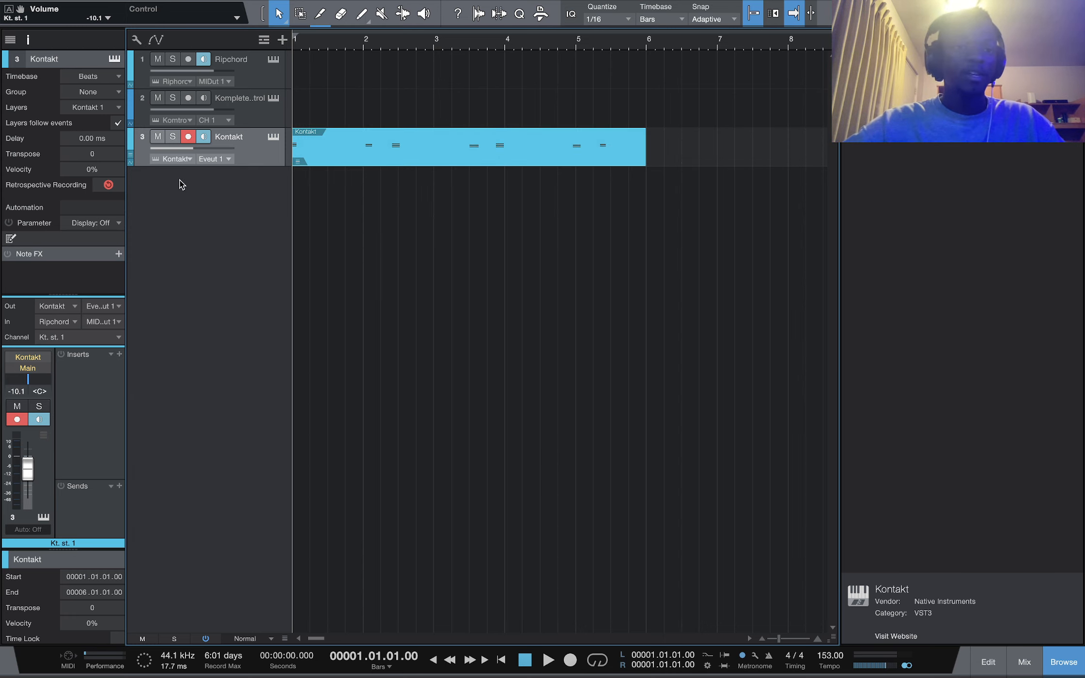
left_click(95, 77)
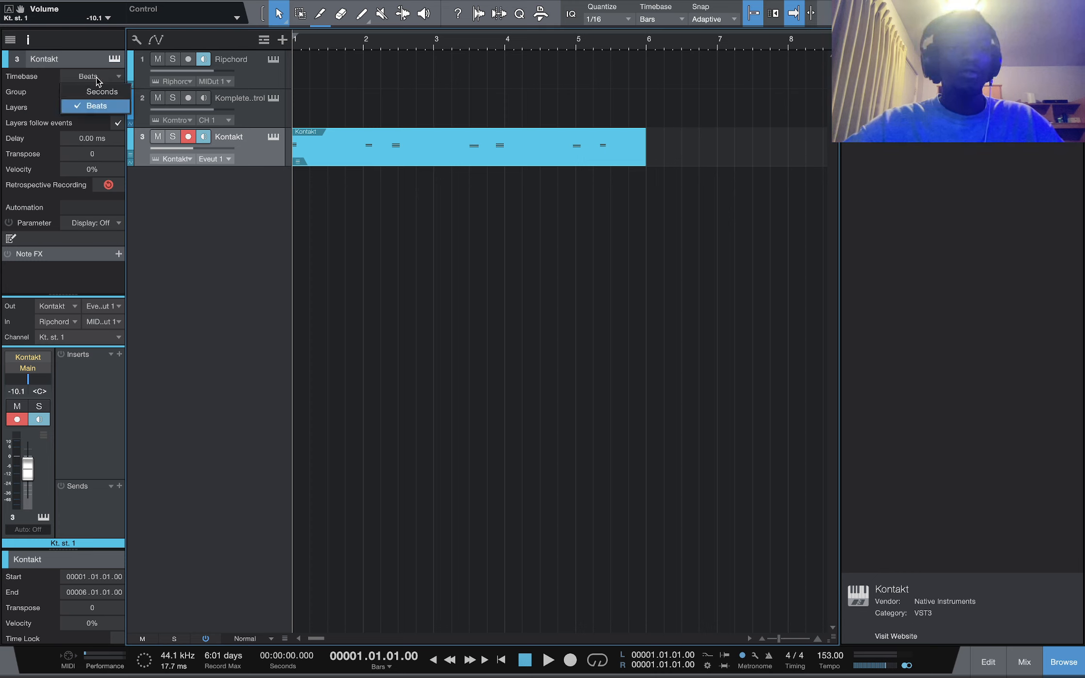
left_click(101, 92)
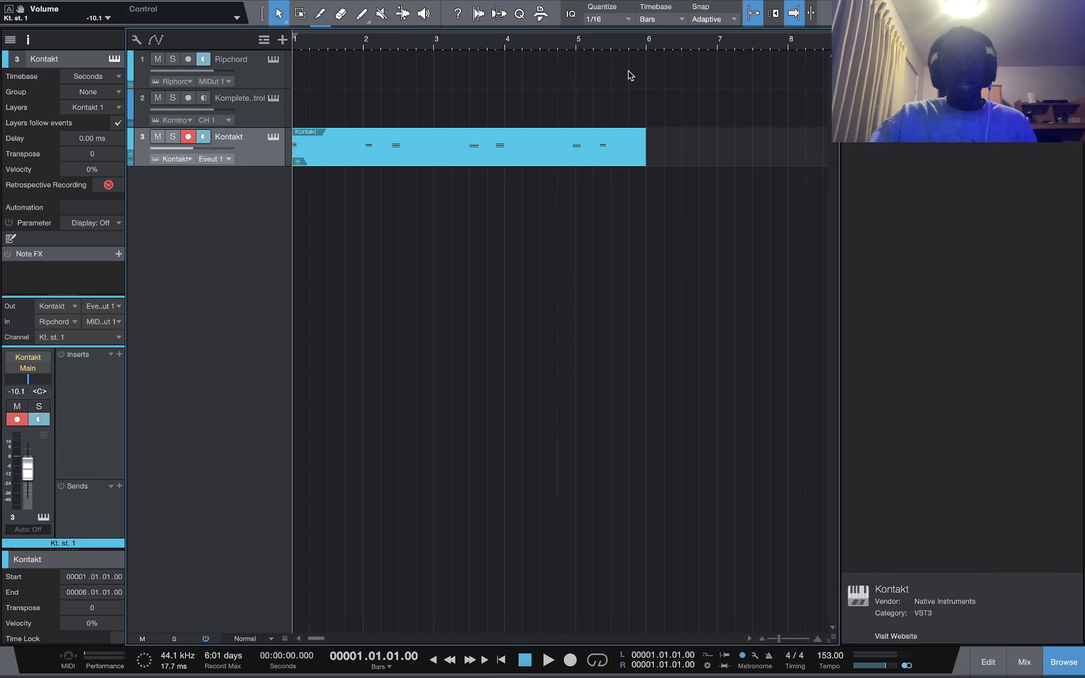
Set a loop range from bar 1 to bar 5 and enable looping
left_click_drag(651, 89, 426, 14)
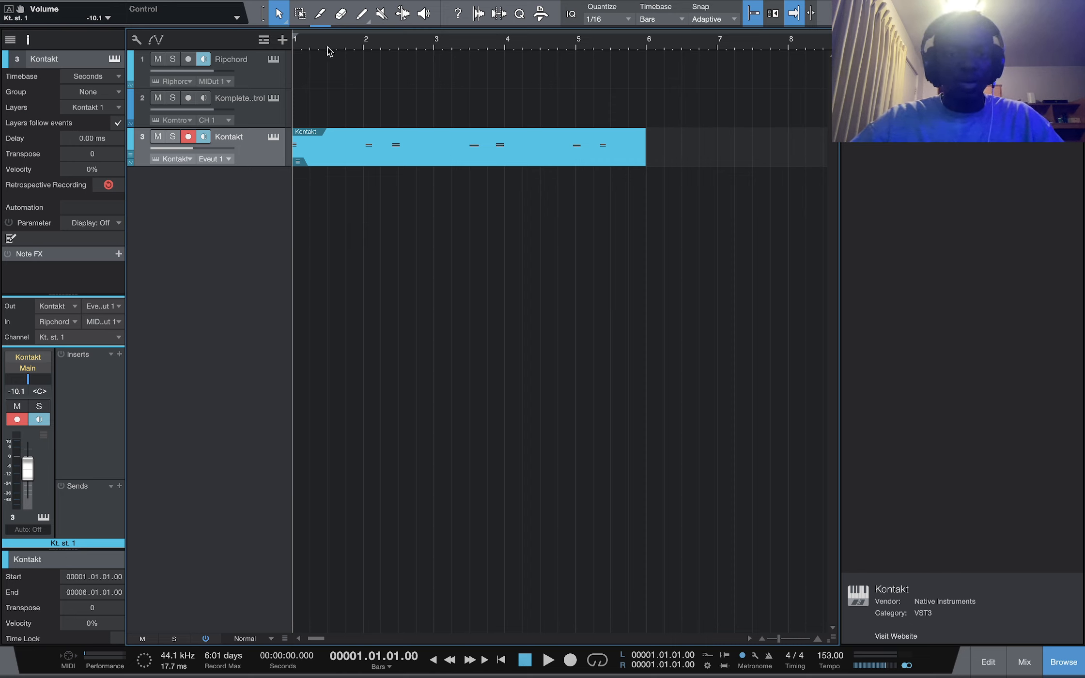
left_click_drag(294, 33, 575, 34)
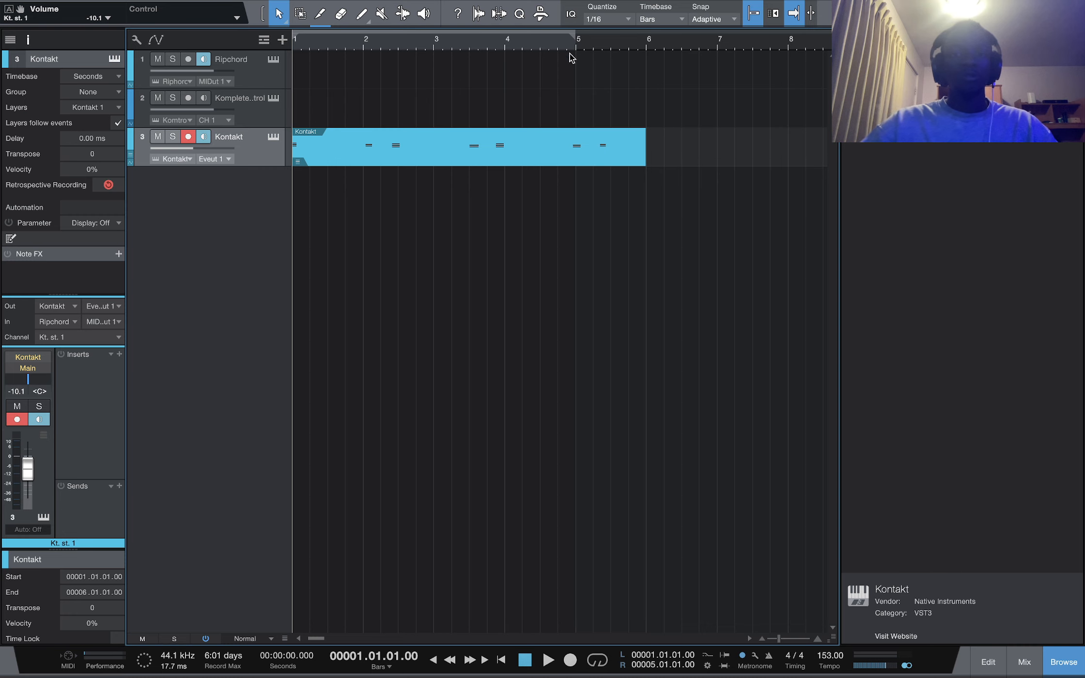
key("slash")
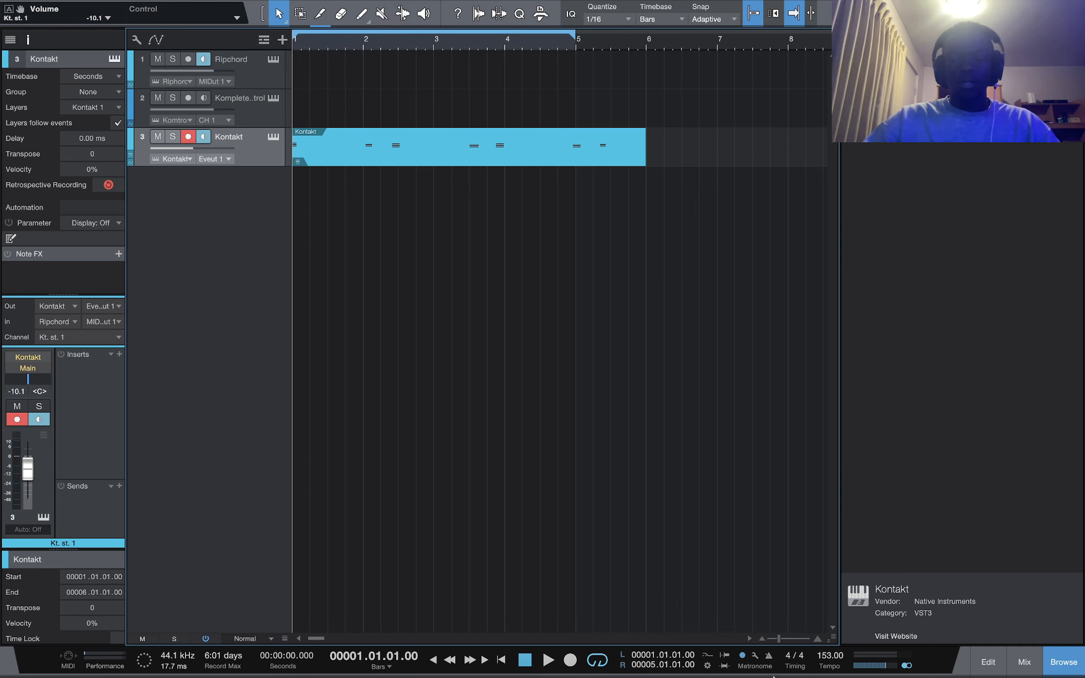
Lower the song tempo to 123 BPM and play back the looped recording
scroll(827, 660, "down", 1)
scroll(827, 660, "down", 20)
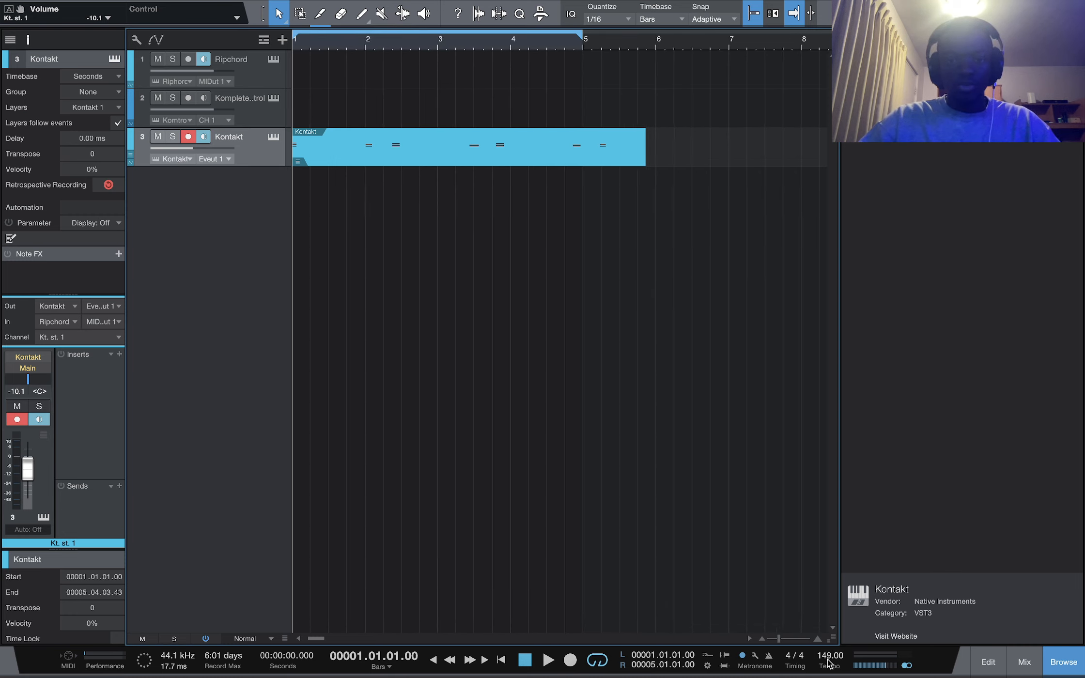
scroll(827, 661, "down", 6)
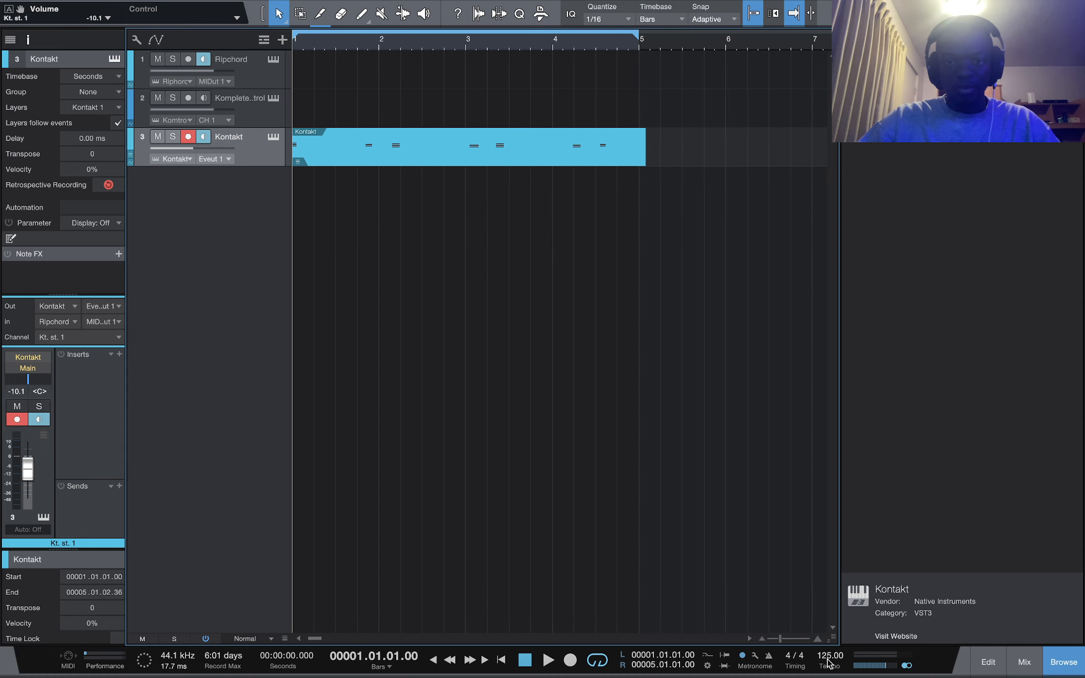
scroll(827, 661, "down", 1)
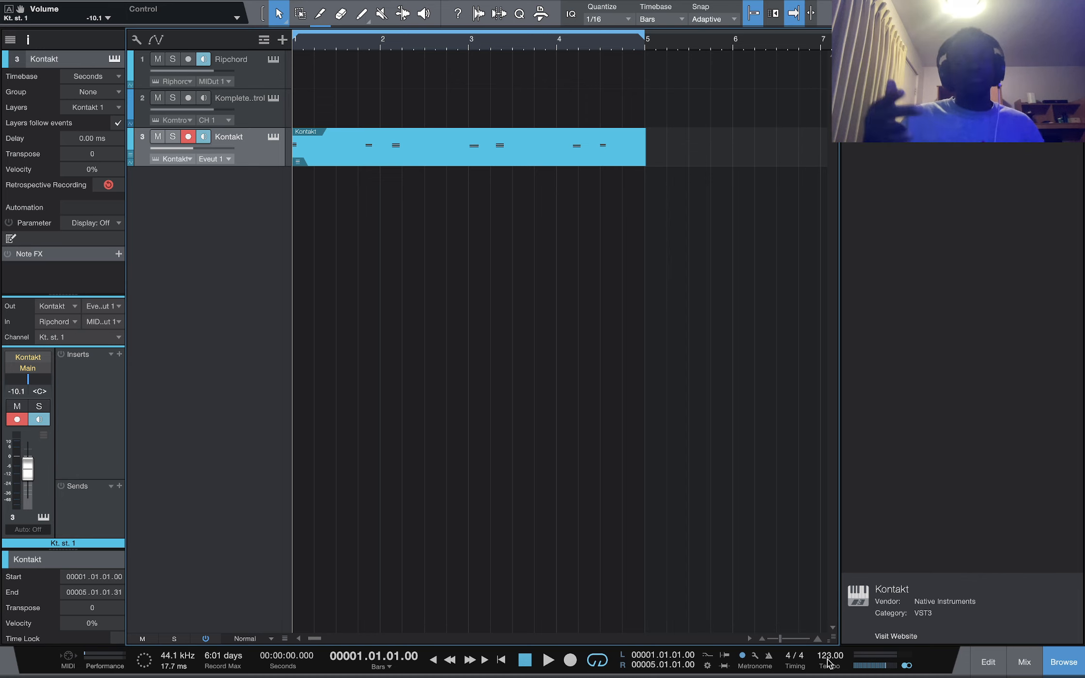
key("space")
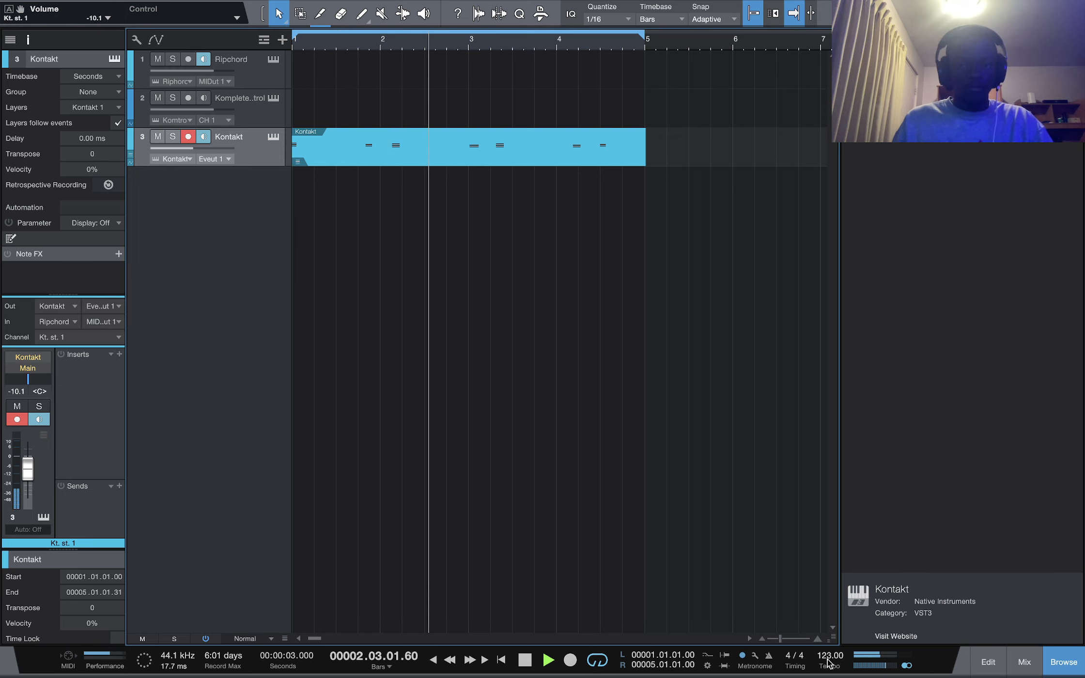
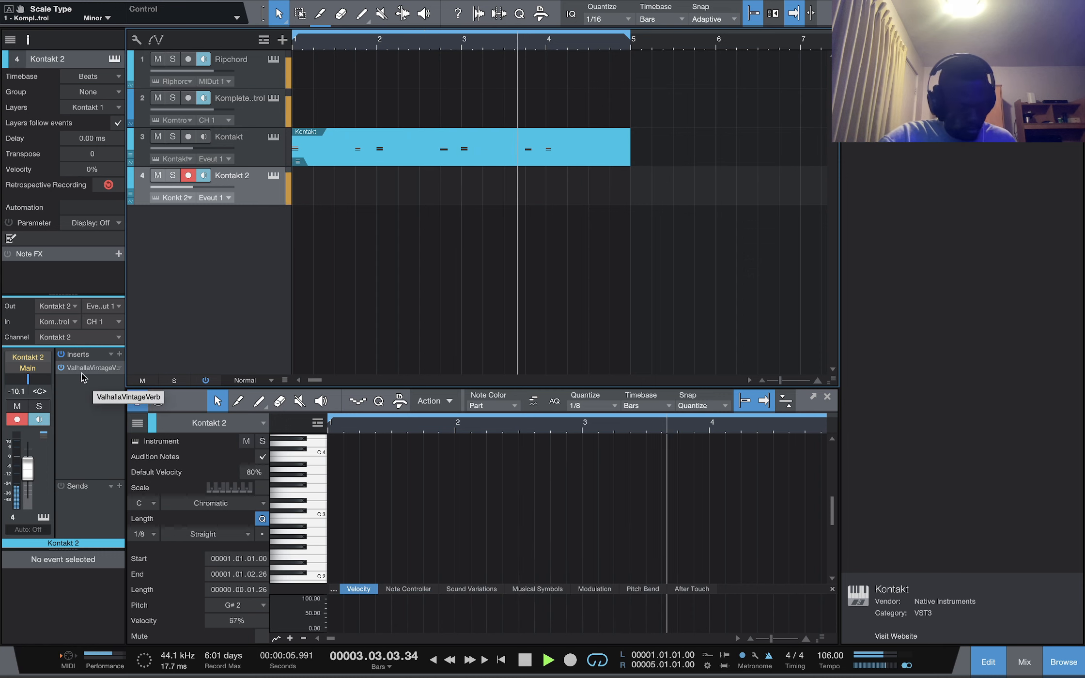
Open the Kontakt 2 instrument and switch its preset to the next instrument, Pluck 07
key("space")
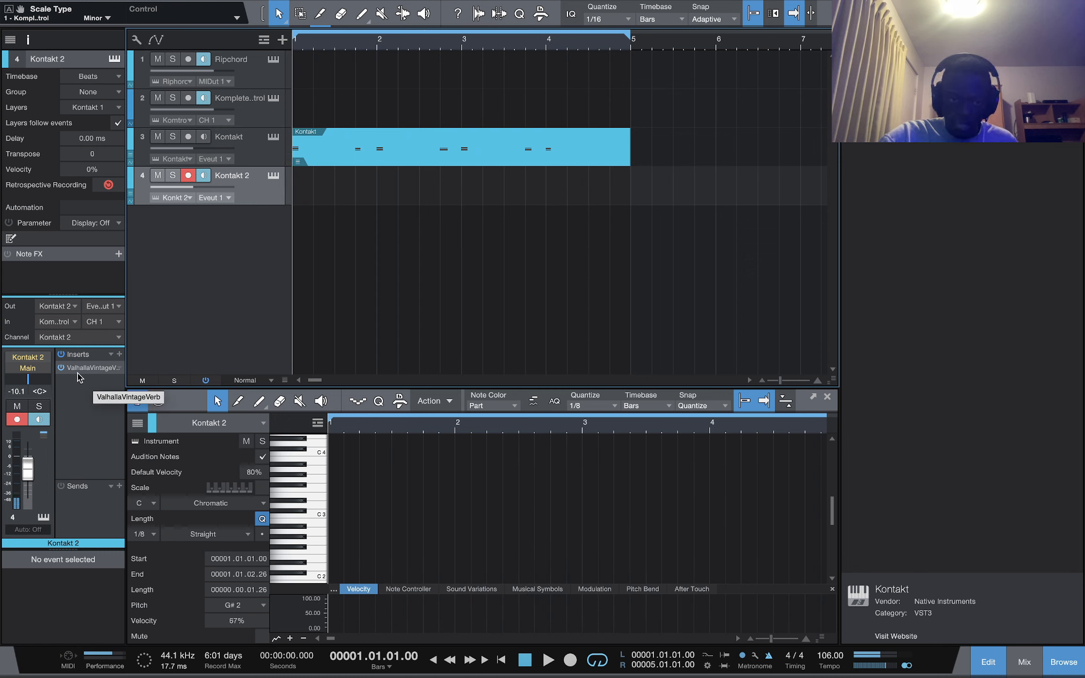
left_click(274, 175)
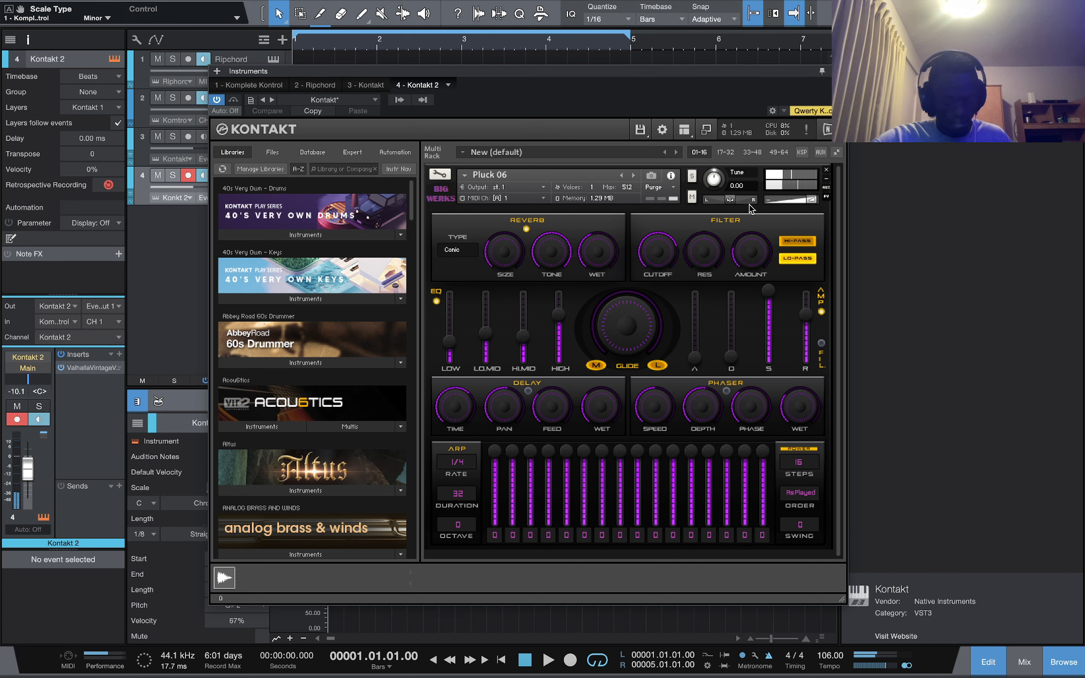
left_click(665, 196)
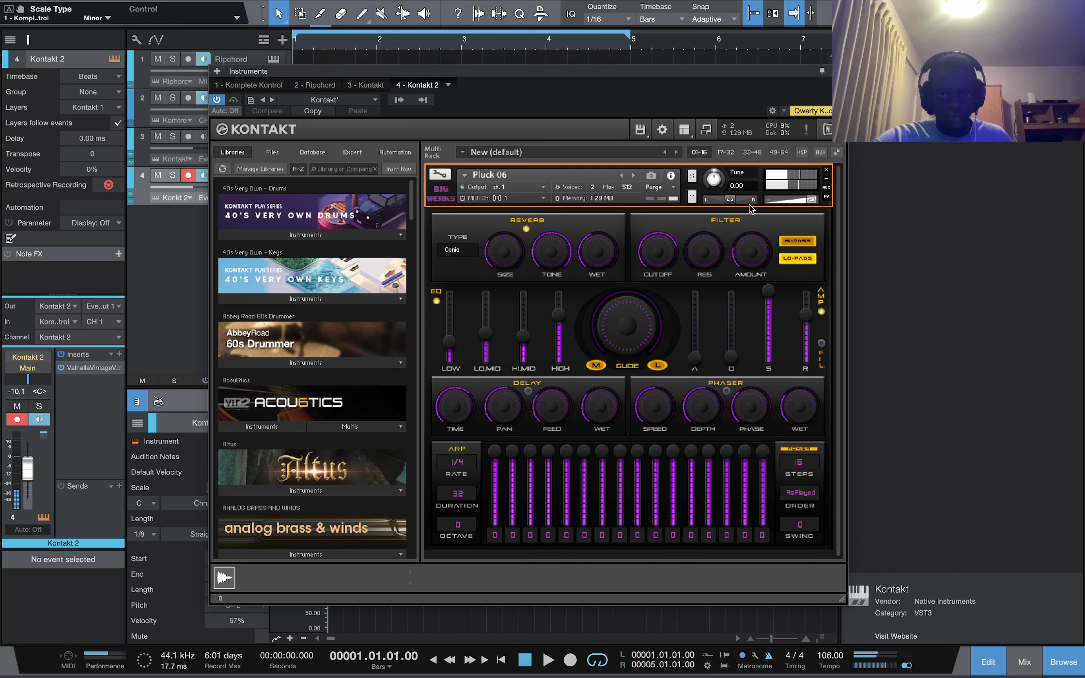
left_click(633, 175)
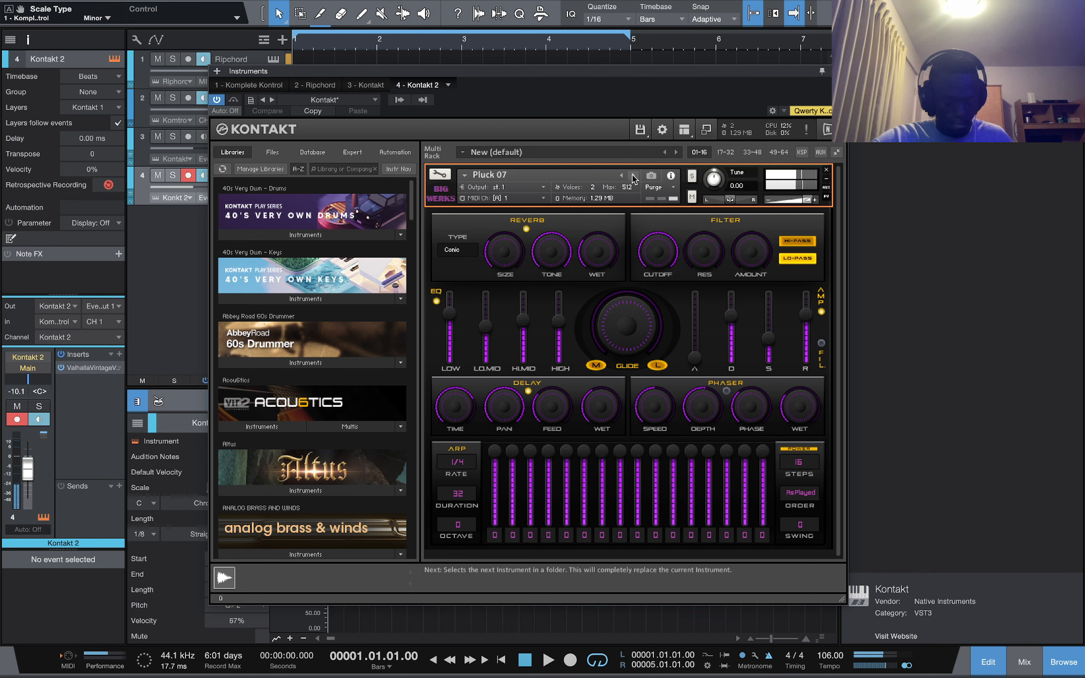
Play the song and lower the Kontakt 2 channel volume to -18.3 dB
key("space")
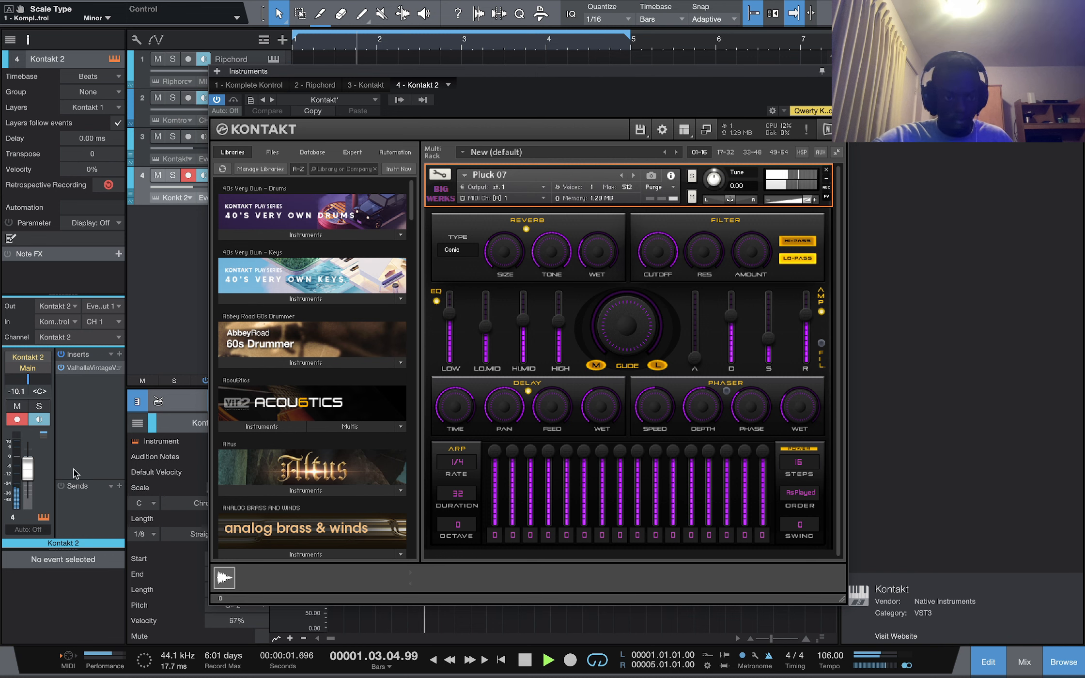
left_click_drag(28, 465, 35, 468)
scroll(34, 463, "down", 1)
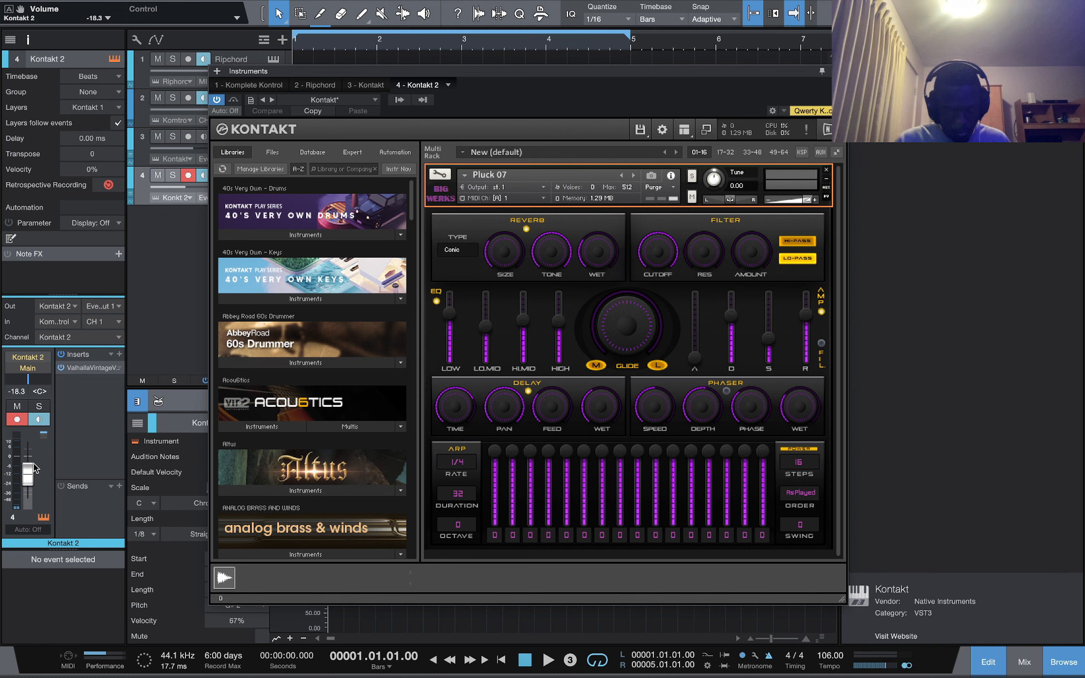
Record a Ripchord-driven take onto the Kontakt 2 track and close the instrument window
key("KP_Multiply")
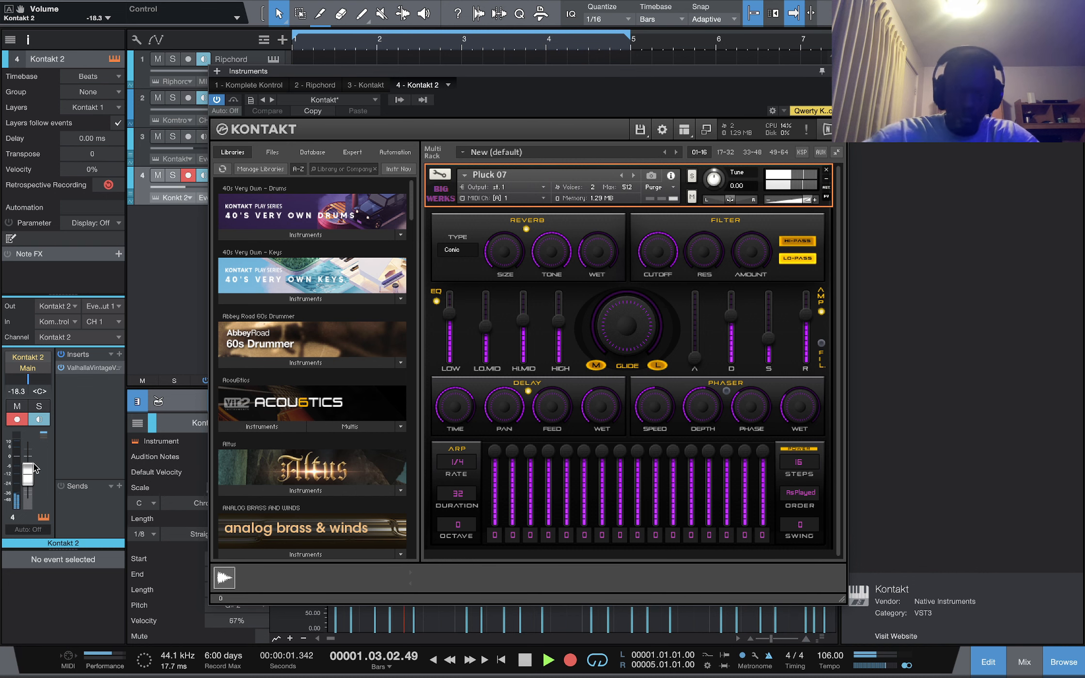
key("space")
key("Escape")
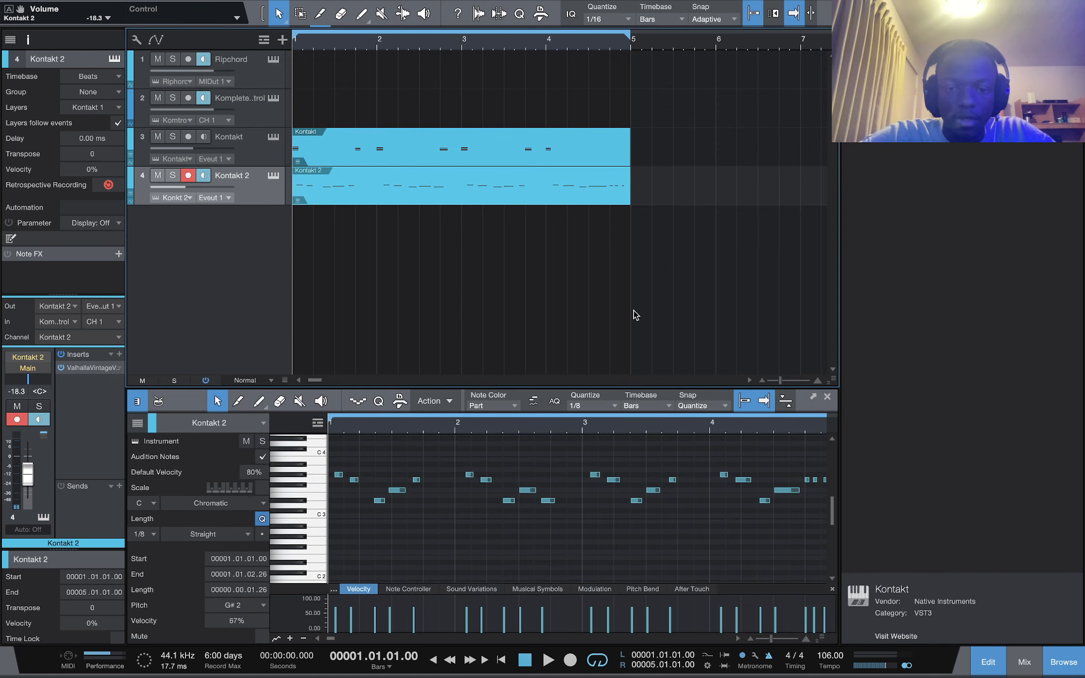
Select all notes in the Kontakt 2 part and quantize them to straight 1/16
left_click(488, 530)
key("ctrl+a")
left_click(594, 406)
left_click(586, 528)
scroll(491, 505, "down", 5)
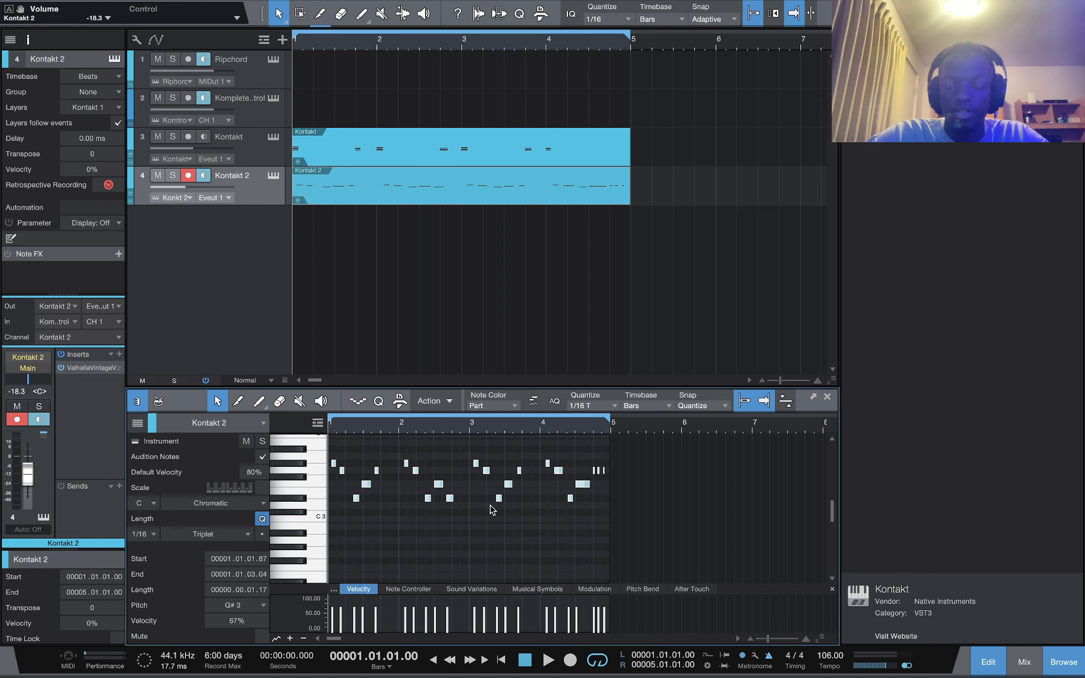
key("alt+t")
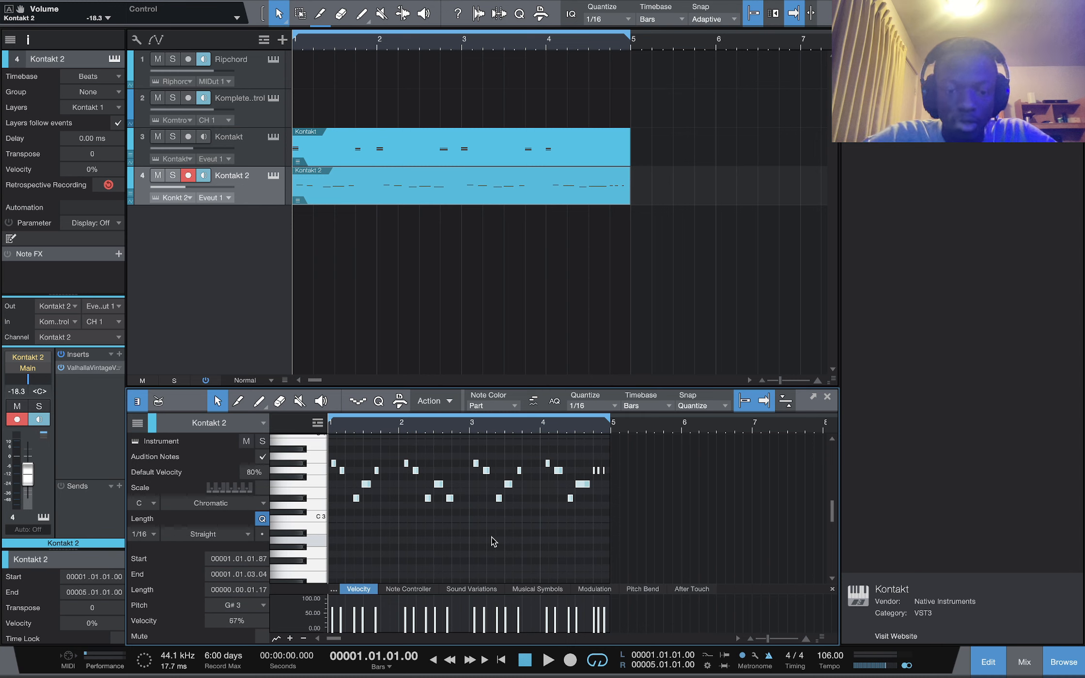
key("q")
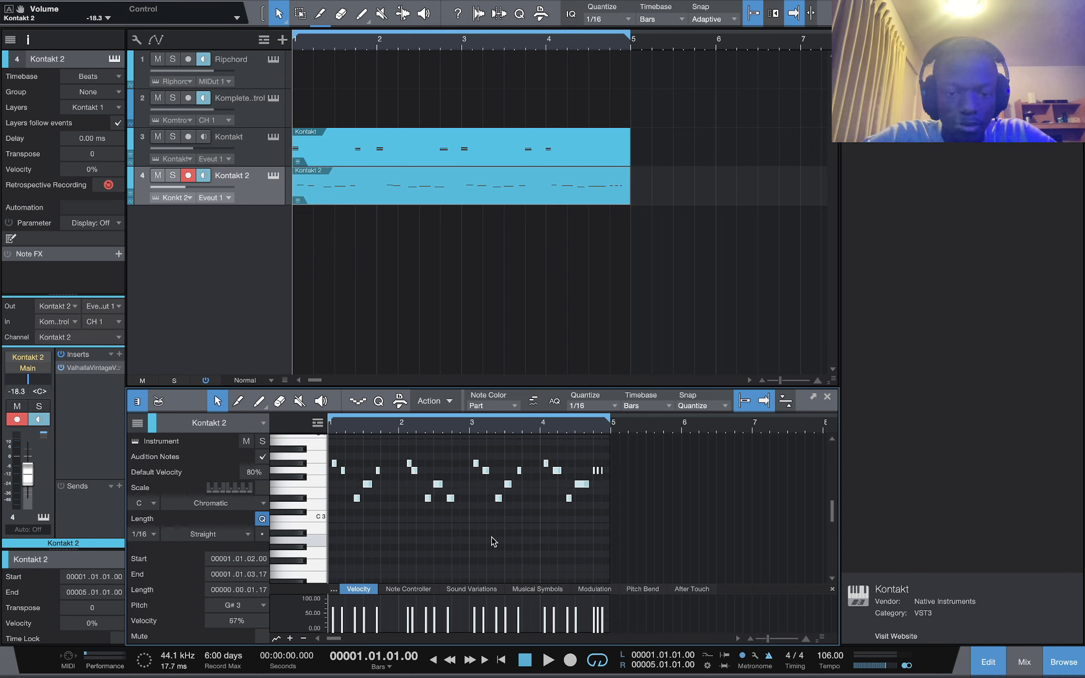
Play back the quantized part and lower the Kontakt 2 channel volume to -19.7 dB
key("space")
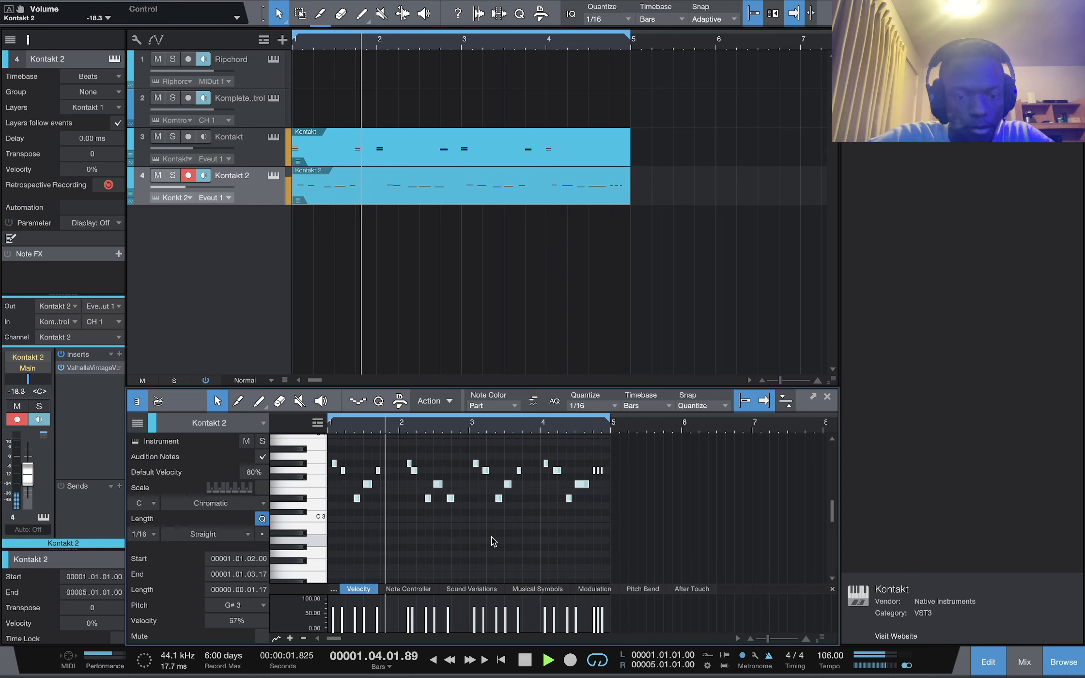
key("space")
key("space")
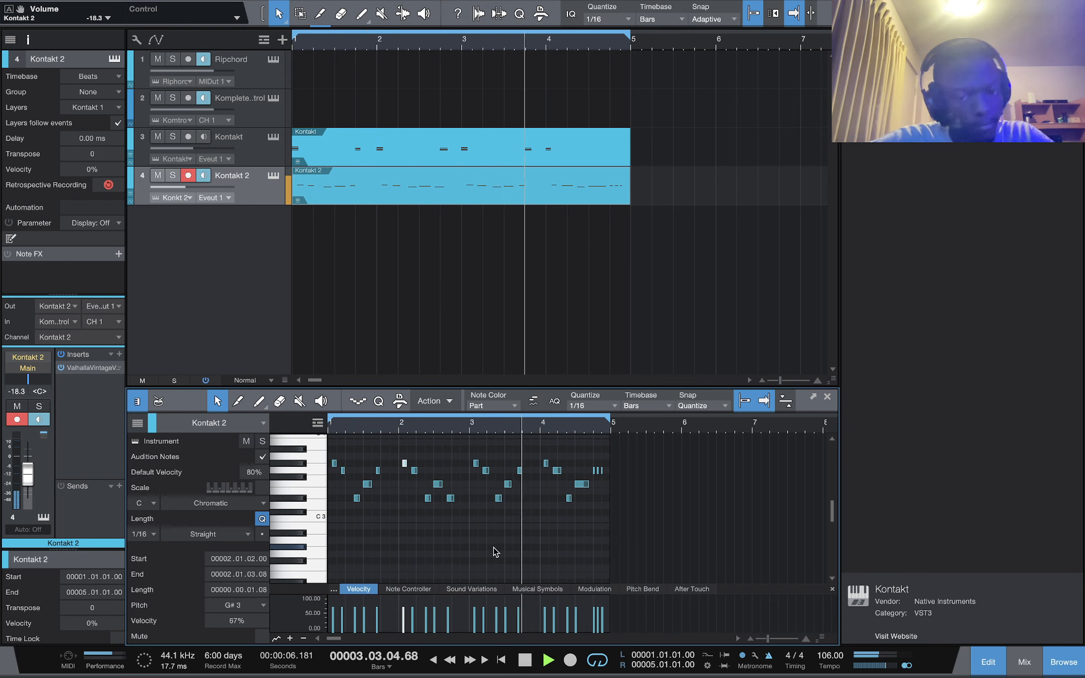
key("super+a")
left_click_drag(28, 474, 28, 475)
left_click(43, 517)
key("space")
key("space")
left_click_drag(798, 200, 797, 203)
key("super+w")
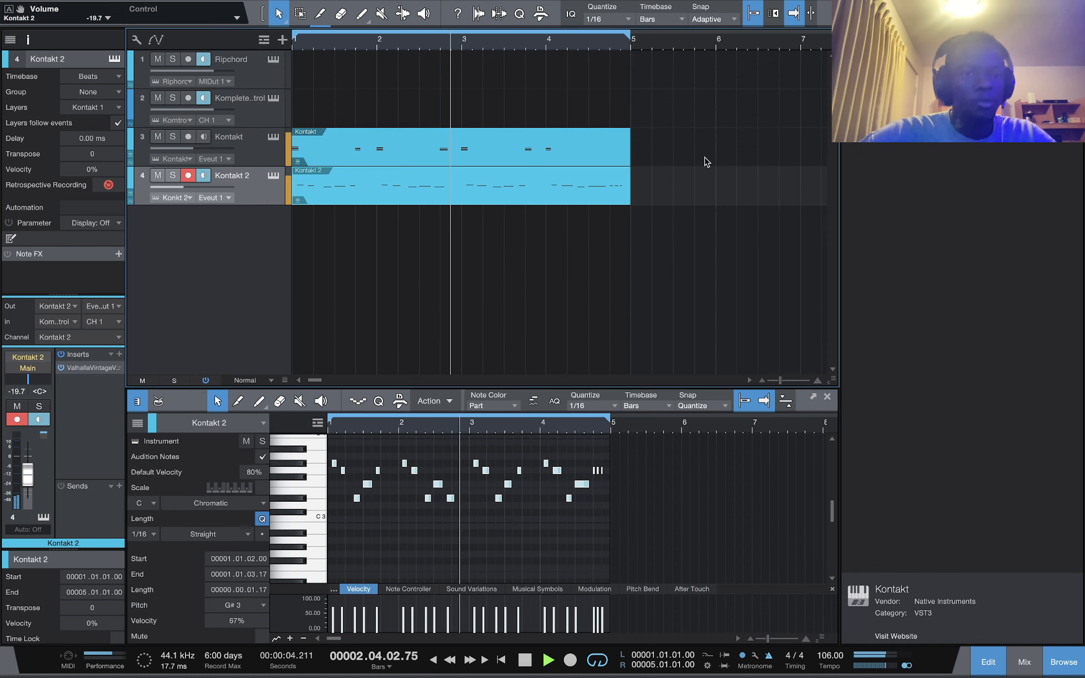
Select the Kontakt track and raise its channel volume to -14.6 dB during playback
key("space")
left_click(254, 163)
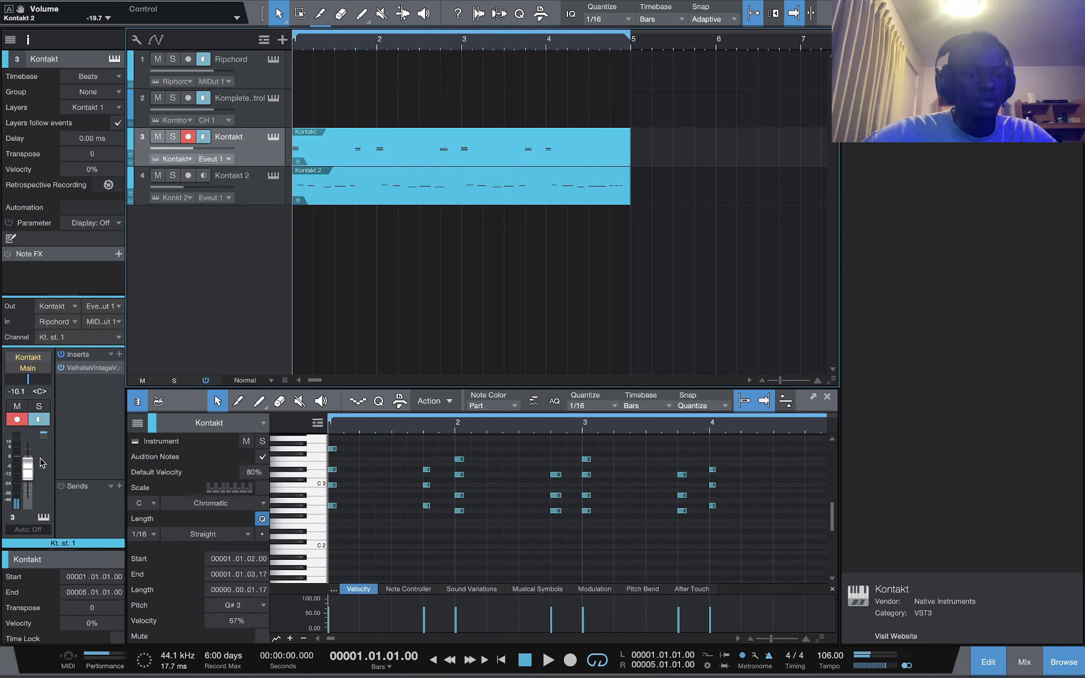
left_click_drag(27, 468, 27, 470)
key("space")
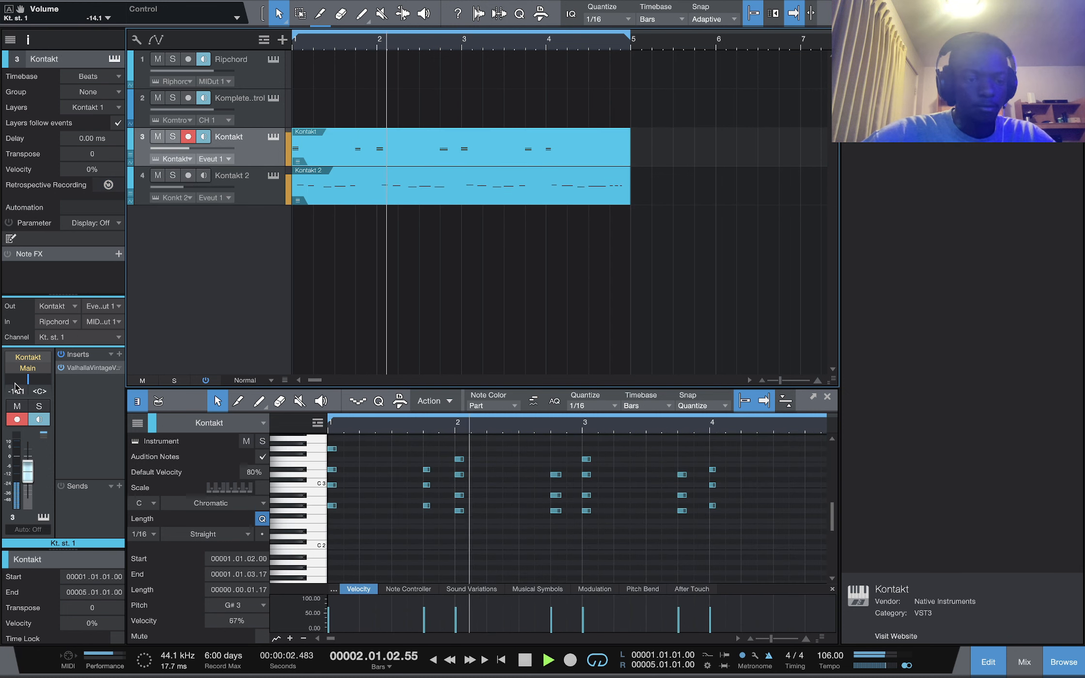
scroll(15, 384, "down", 1)
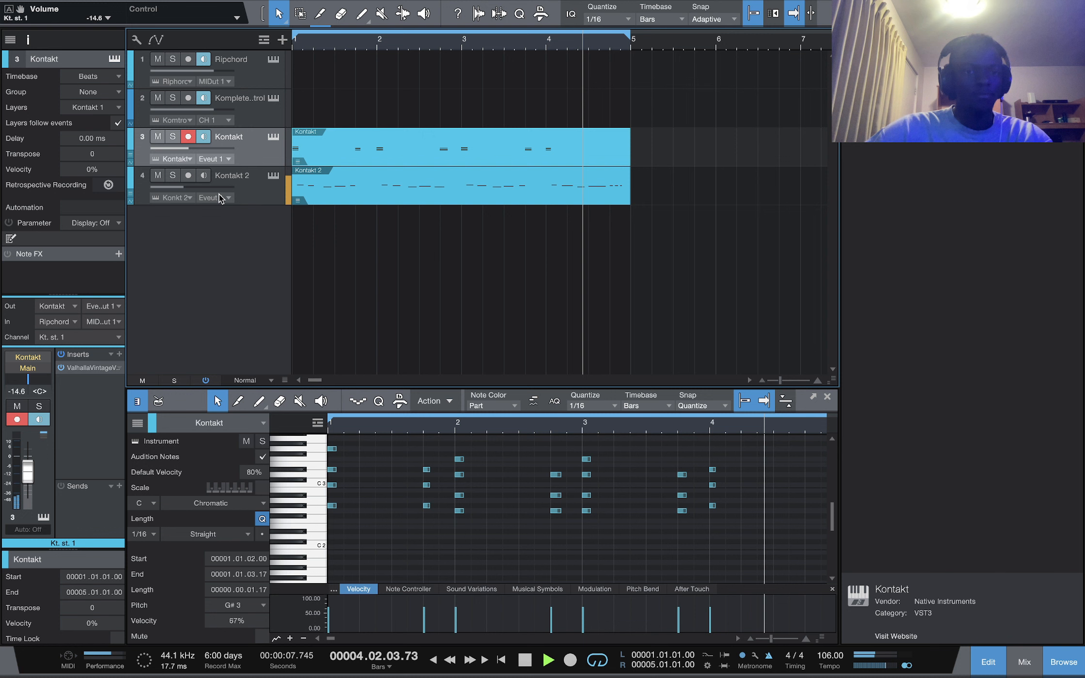
Select the Kontakt 2 track and set its channel volume to -17.2 dB
left_click(252, 188)
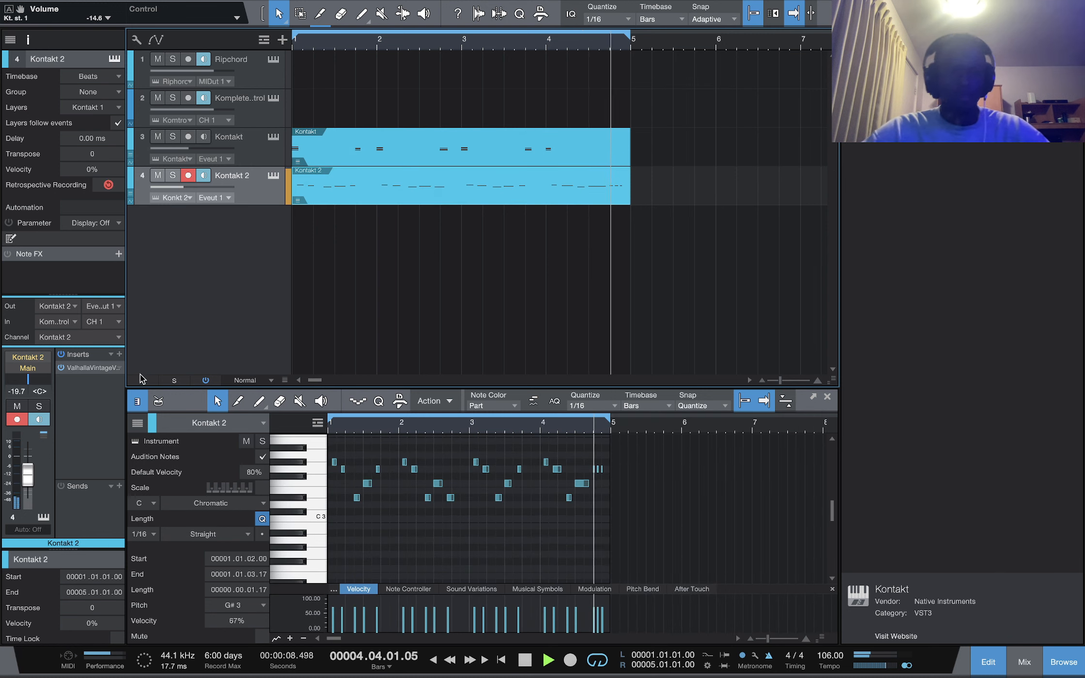
left_click_drag(29, 469, 28, 468)
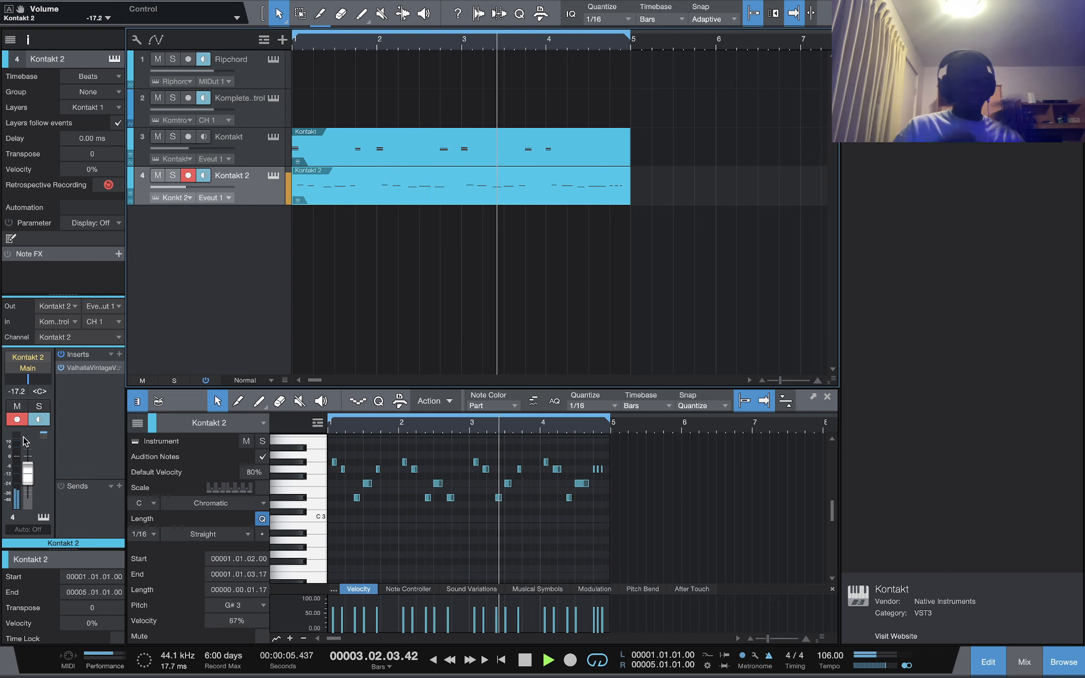
key("space")
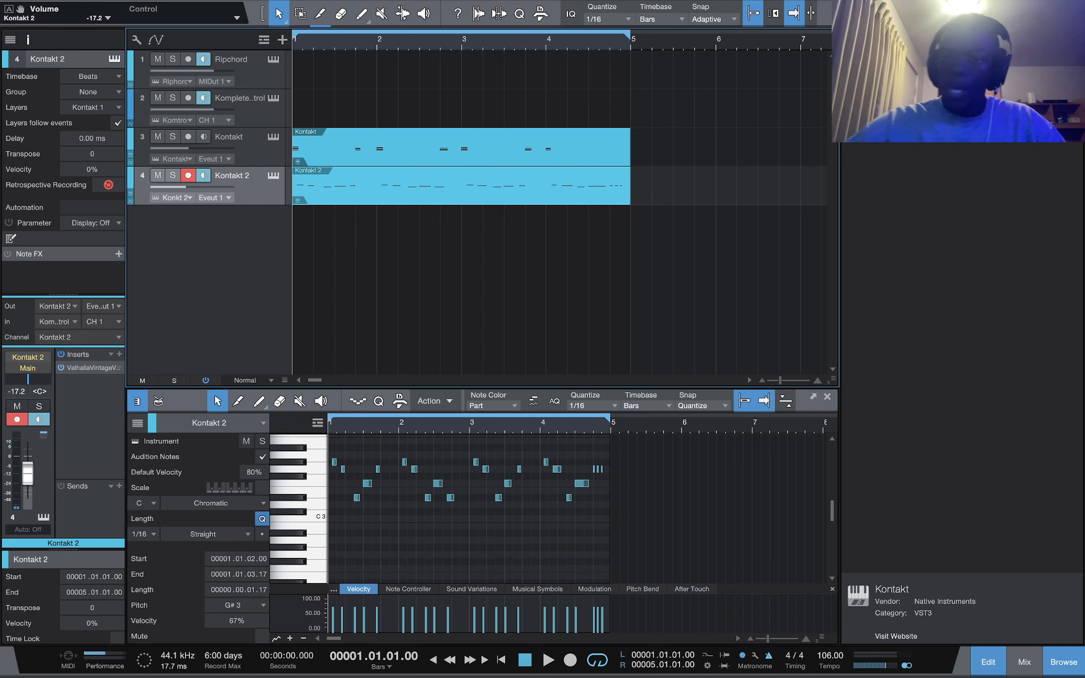
Browse the Studio Lock-In DRUMKIT folder and audition its hi-hat samples
left_click(932, 276)
scroll(978, 368, "down", 1)
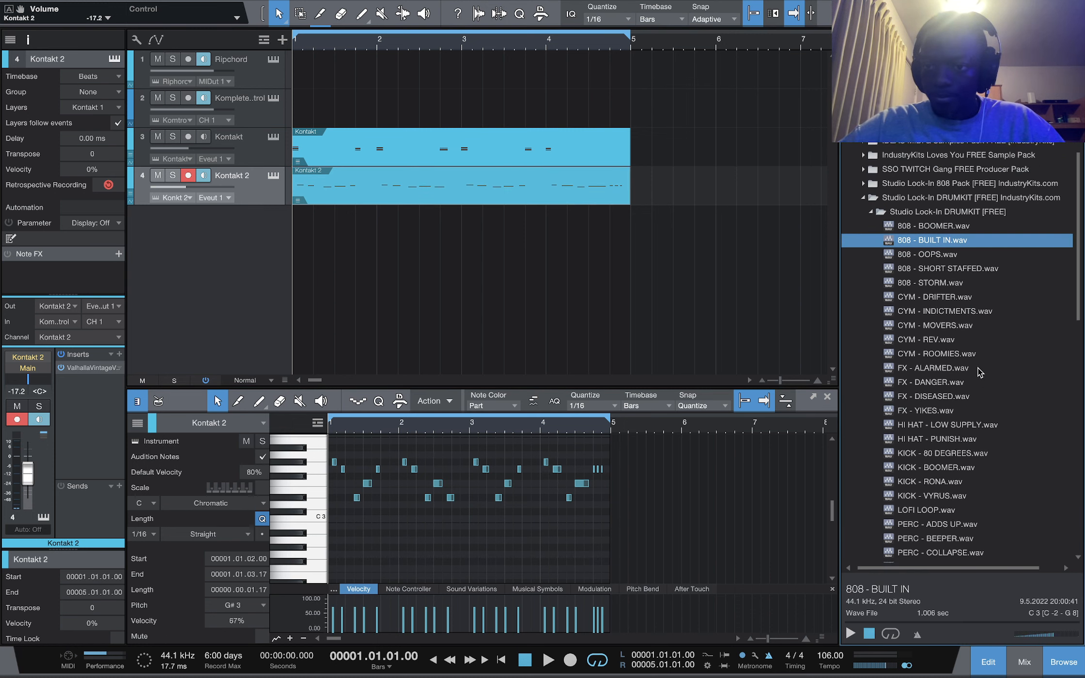
left_click(871, 238)
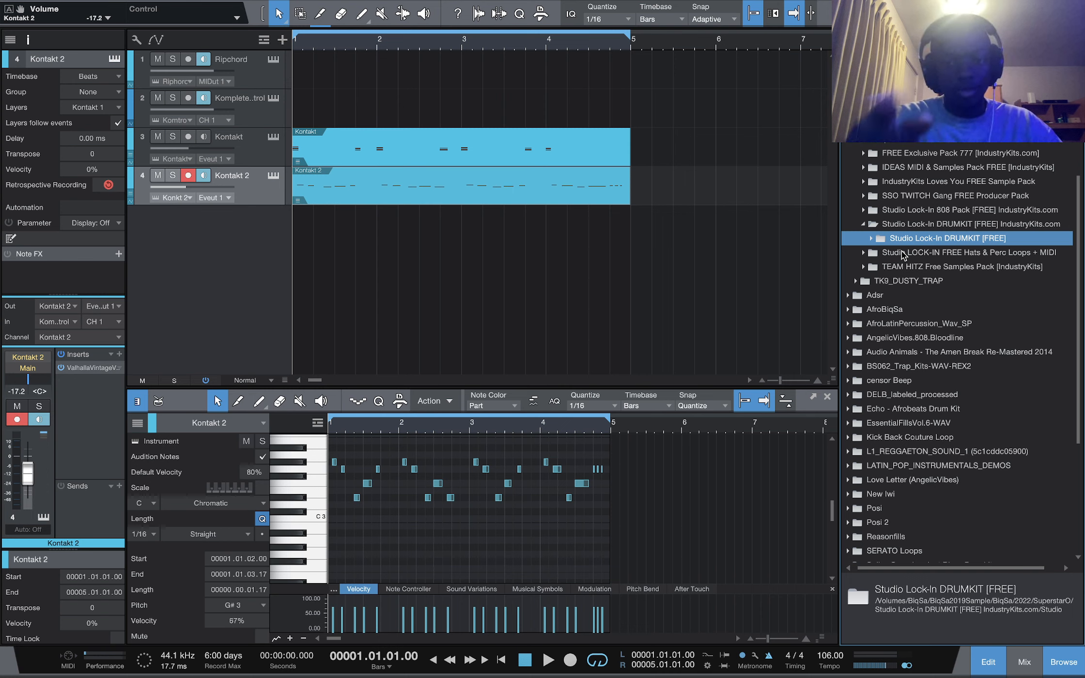
left_click(871, 238)
scroll(901, 318, "down", 5)
left_click(902, 317)
key("space")
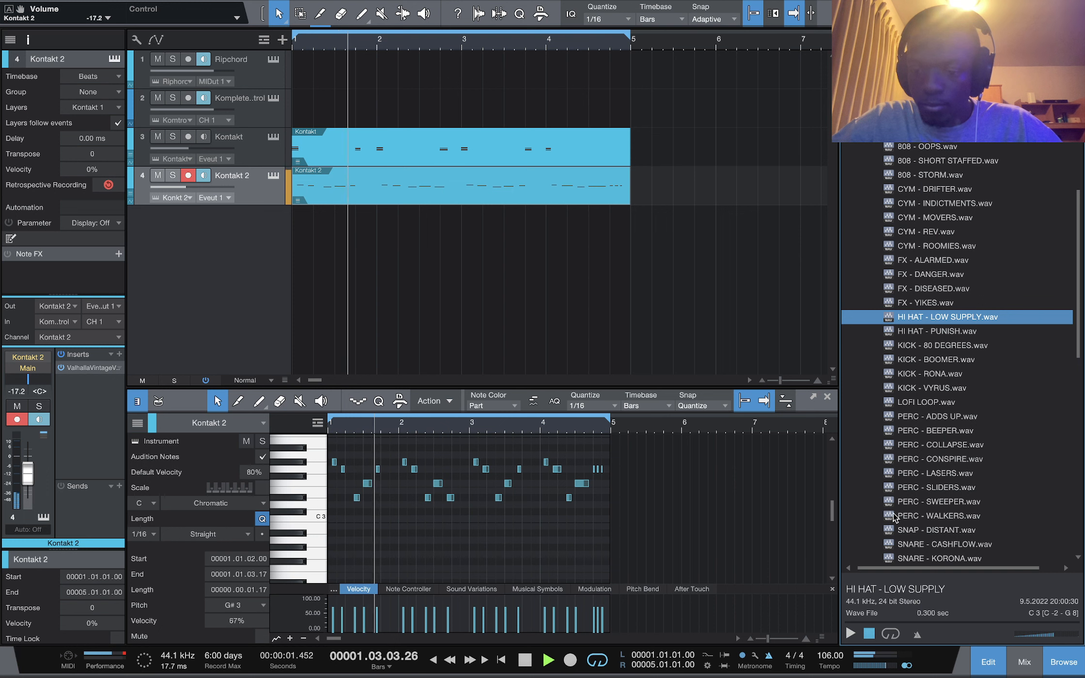
key("Down")
key("space")
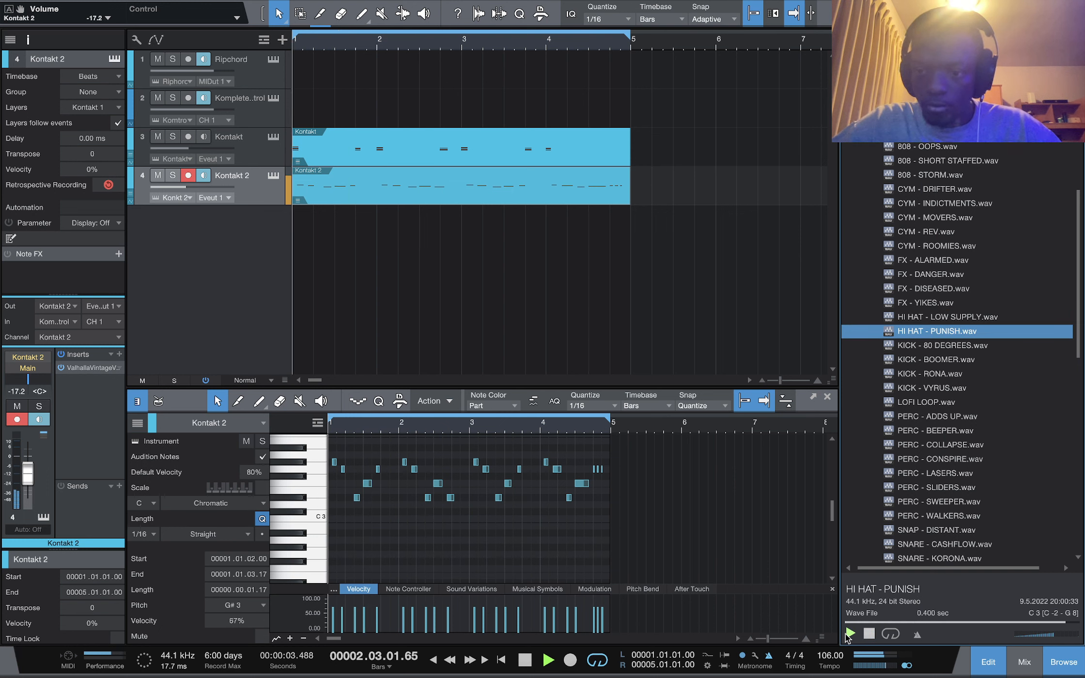
key("Up")
key("space")
key("Down")
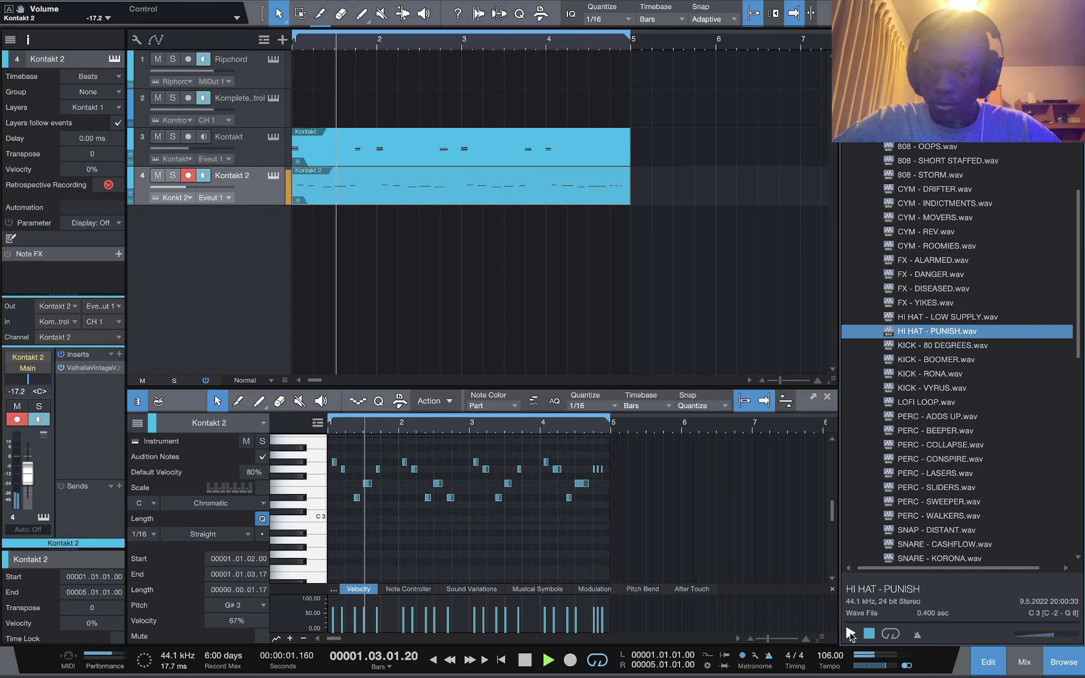
key("Up")
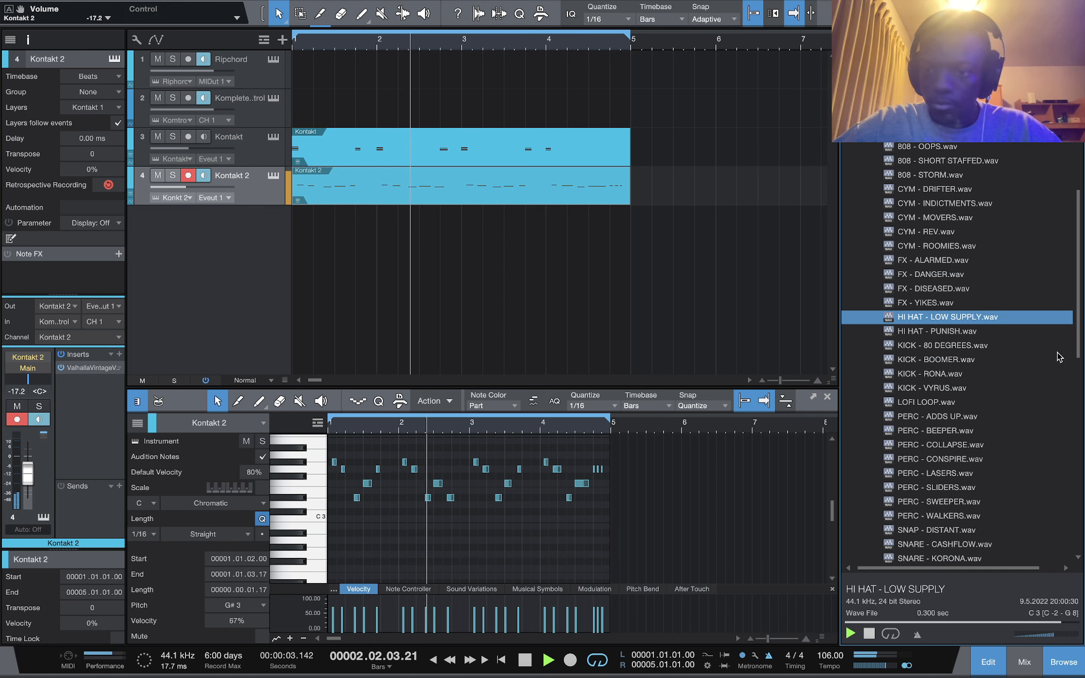
Load HI HAT - LOW SUPPLY into a new Impact XT instrument and add HI HAT - PUNISH to pad C#1
right_click(964, 318)
left_click(887, 357)
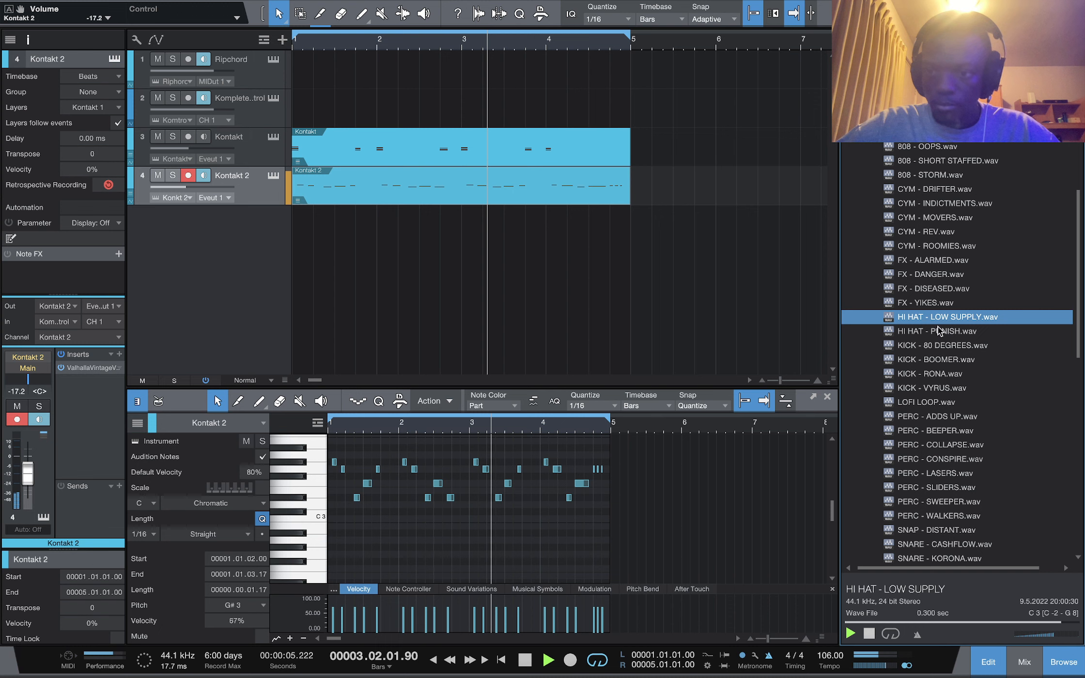
left_click_drag(932, 331, 363, 518)
scroll(924, 409, "up", 1)
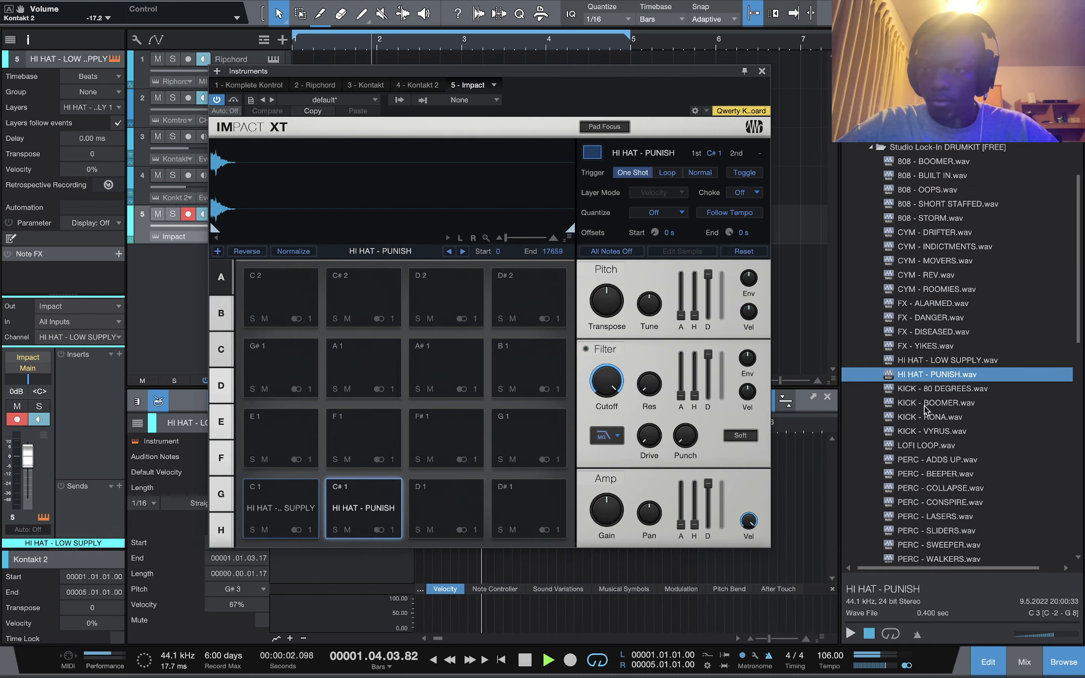
Add the SNARE - MANDATE sample to pad D1 in Impact XT
scroll(924, 409, "down", 3)
left_click(928, 467)
left_click_drag(928, 466, 453, 491)
Audition kick samples, add KICK - RONA to pad D#1, and close the Impact XT window
scroll(948, 334, "up", 2)
left_click(928, 322)
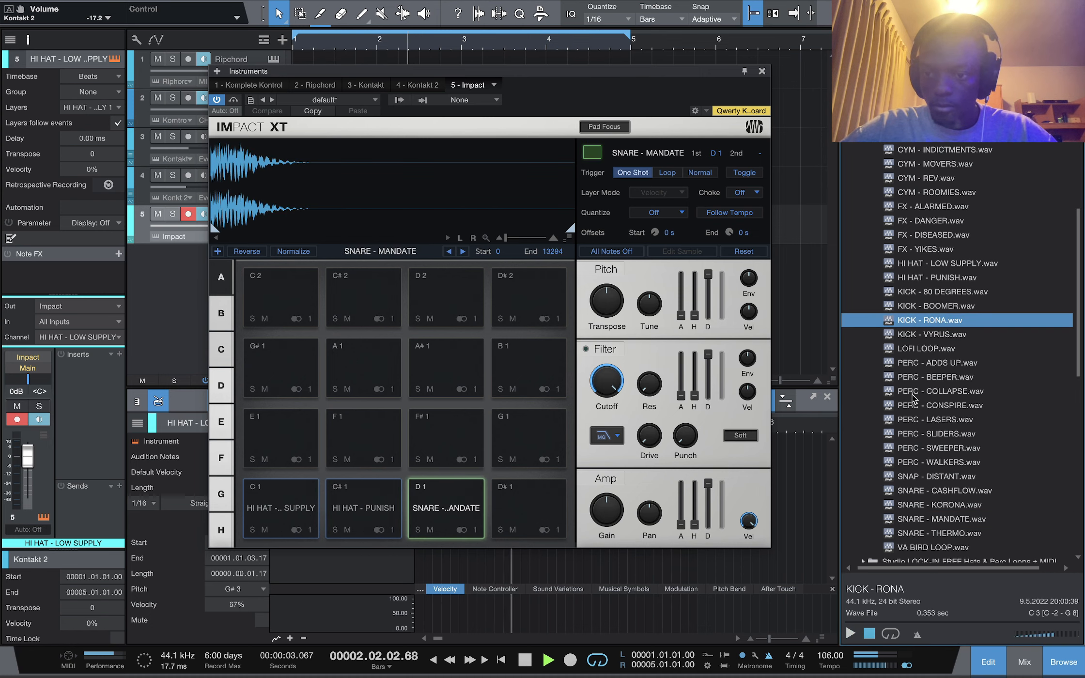
key("Up")
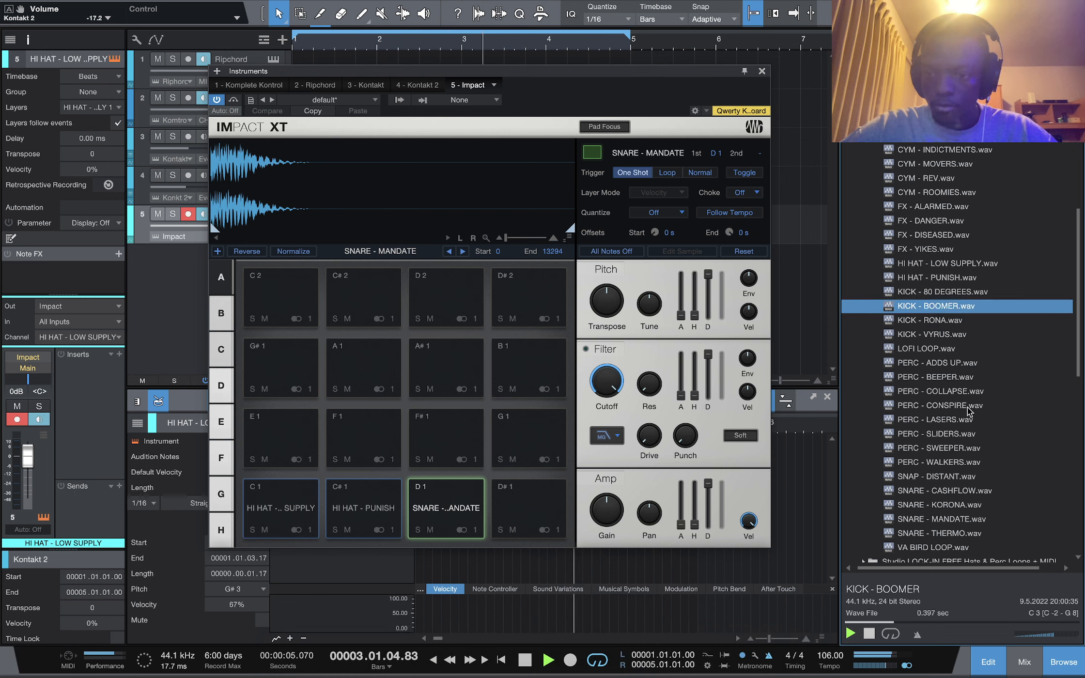
key("Down")
key("Down")
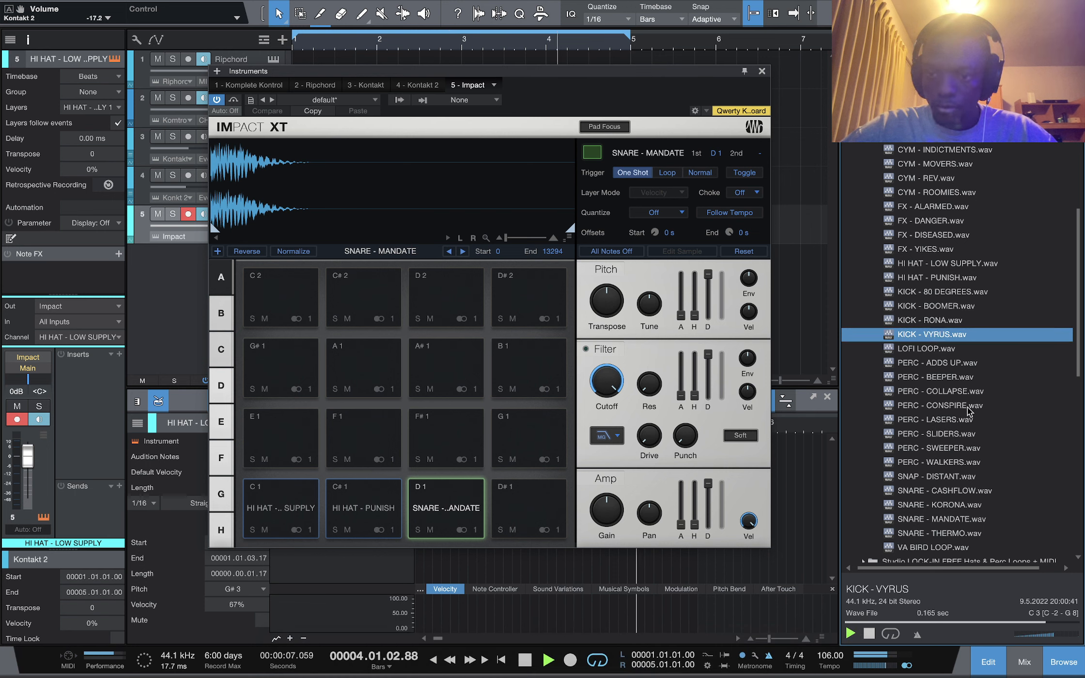
key("Up")
key("Down")
key("Up")
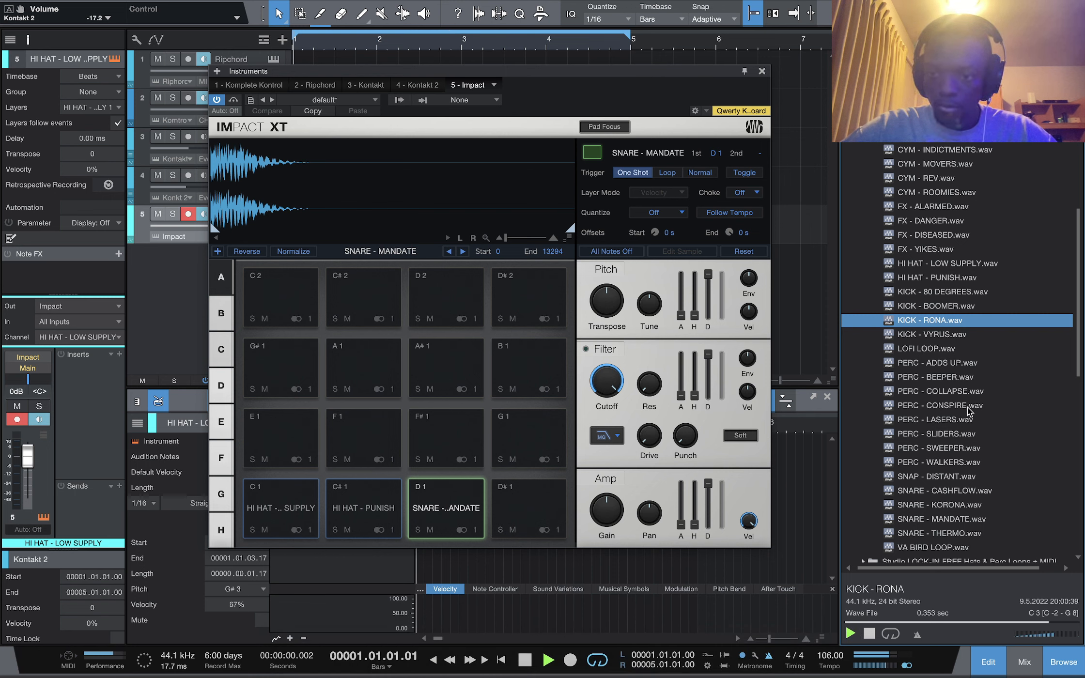
left_click_drag(930, 320, 529, 509)
left_click(762, 71)
Record a four-bar hi-hat MIDI part on the Impact XT track
key("space")
key("space")
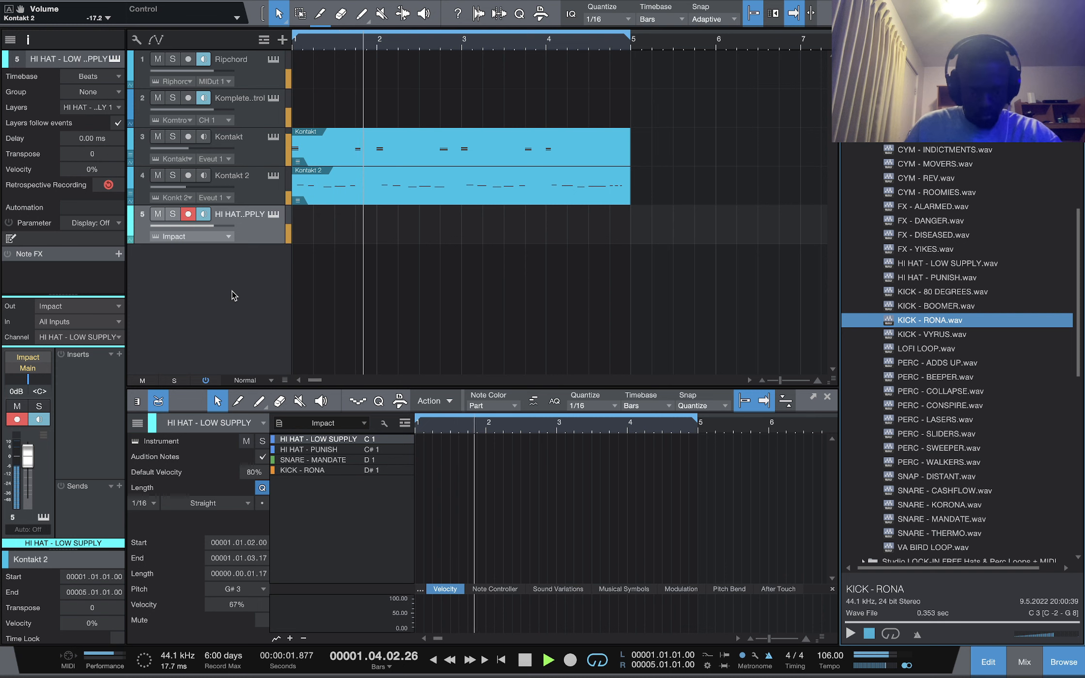
key("space")
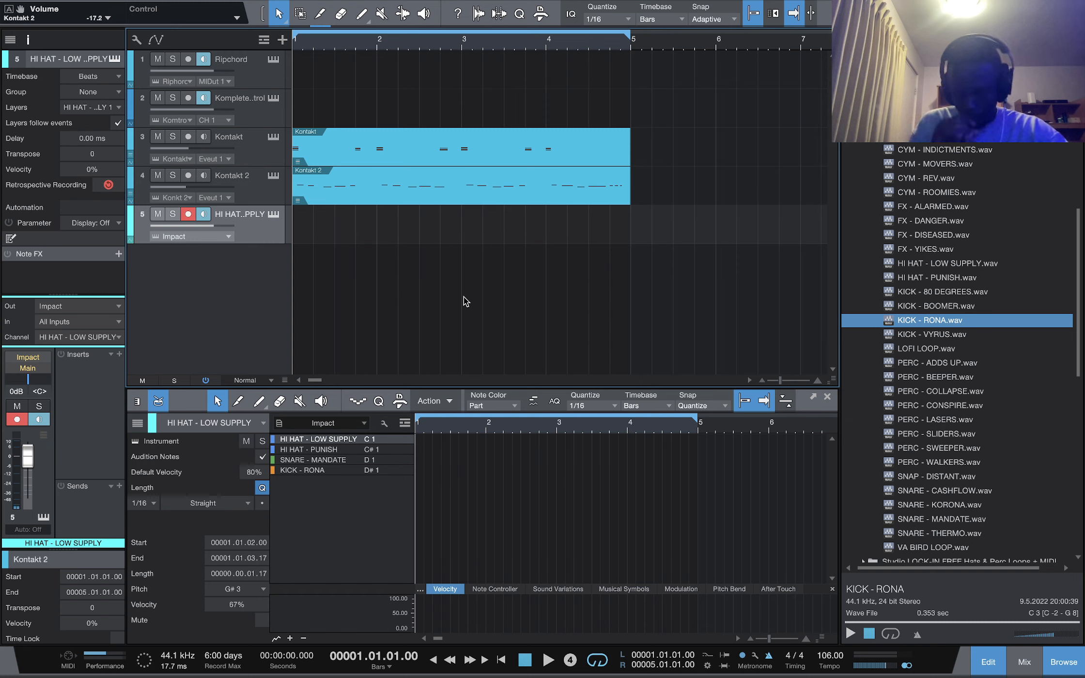
key("KP_Multiply")
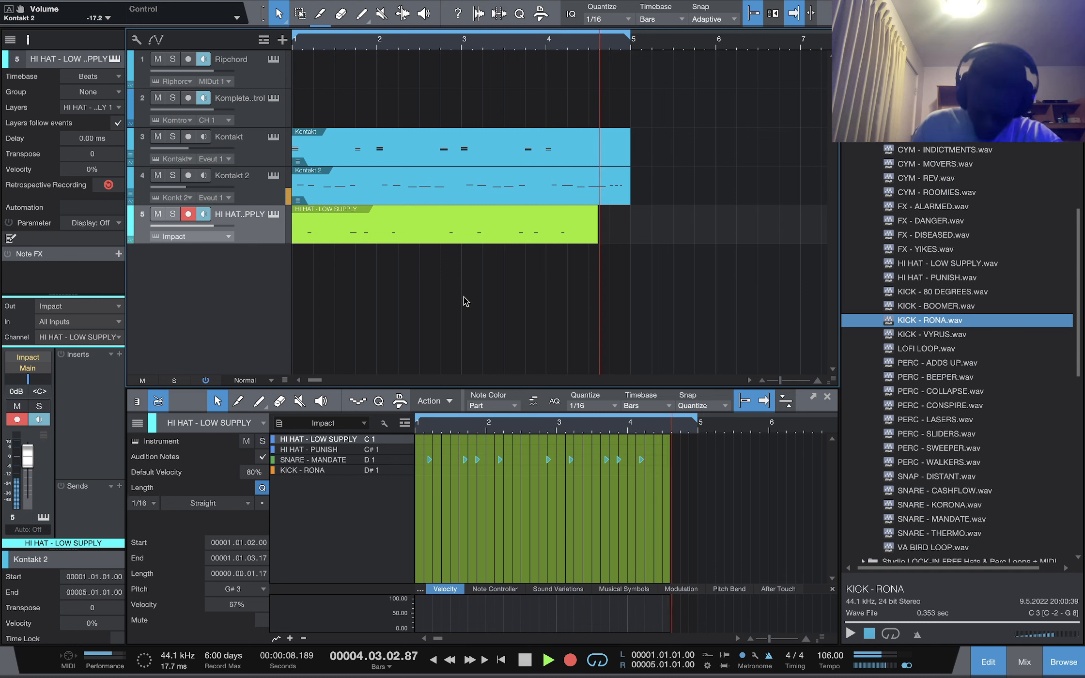
key("space")
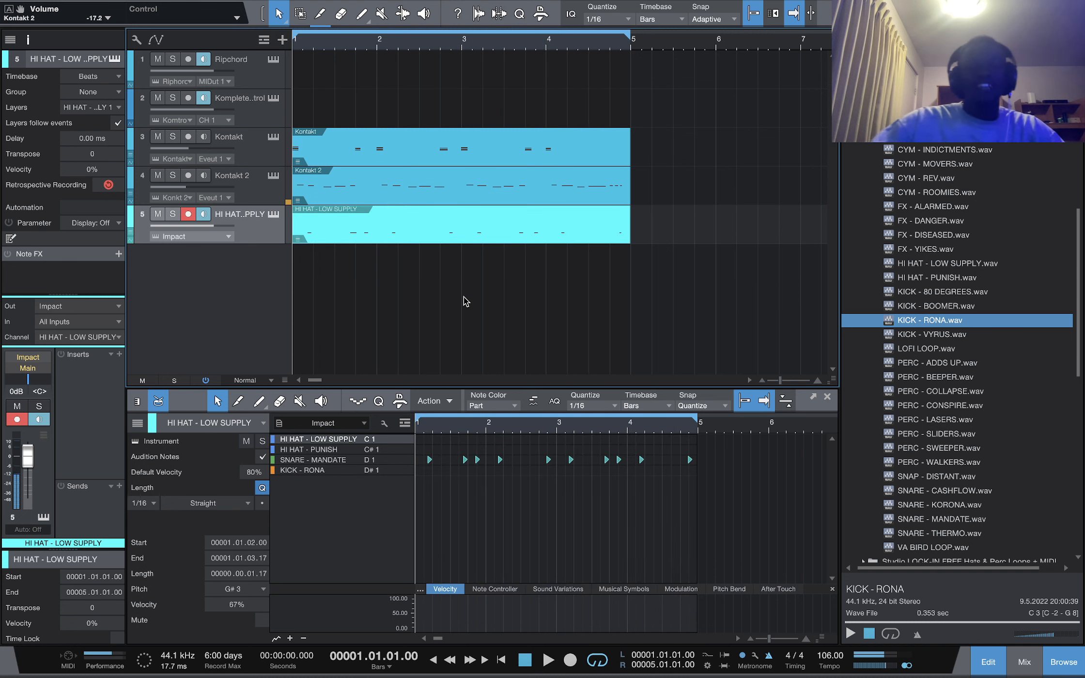
Quantize all notes in the hi-hat part and set the Impact track's volume to -12.5 dB
key("ctrl+a")
key("q")
left_click_drag(28, 447, 29, 455)
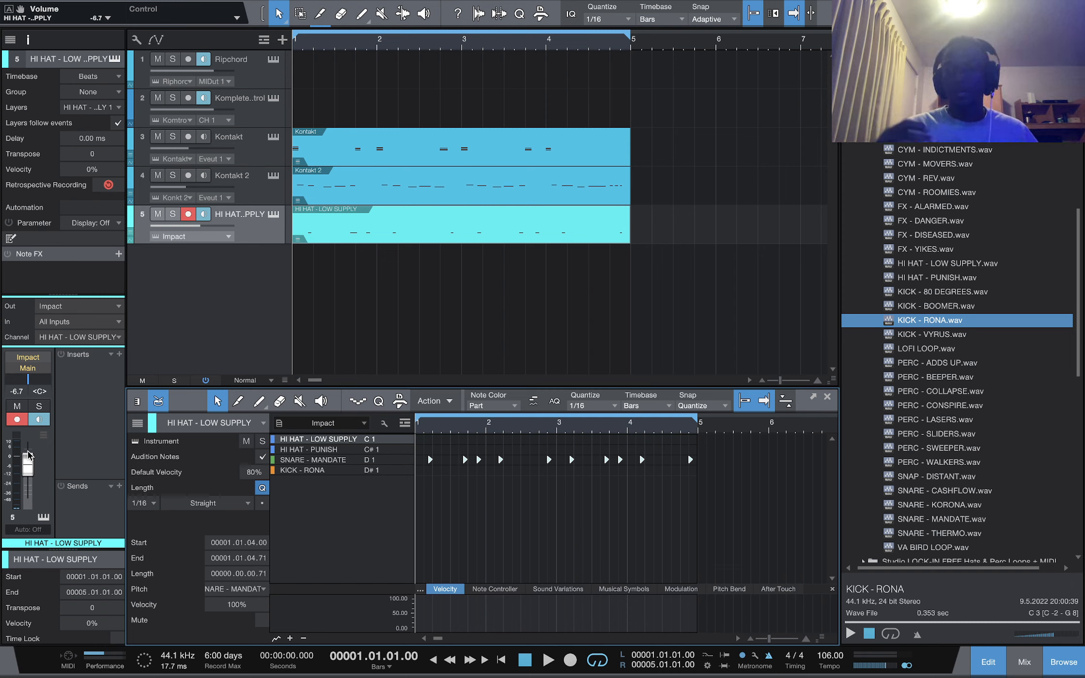
key("space")
left_click_drag(28, 456, 29, 466)
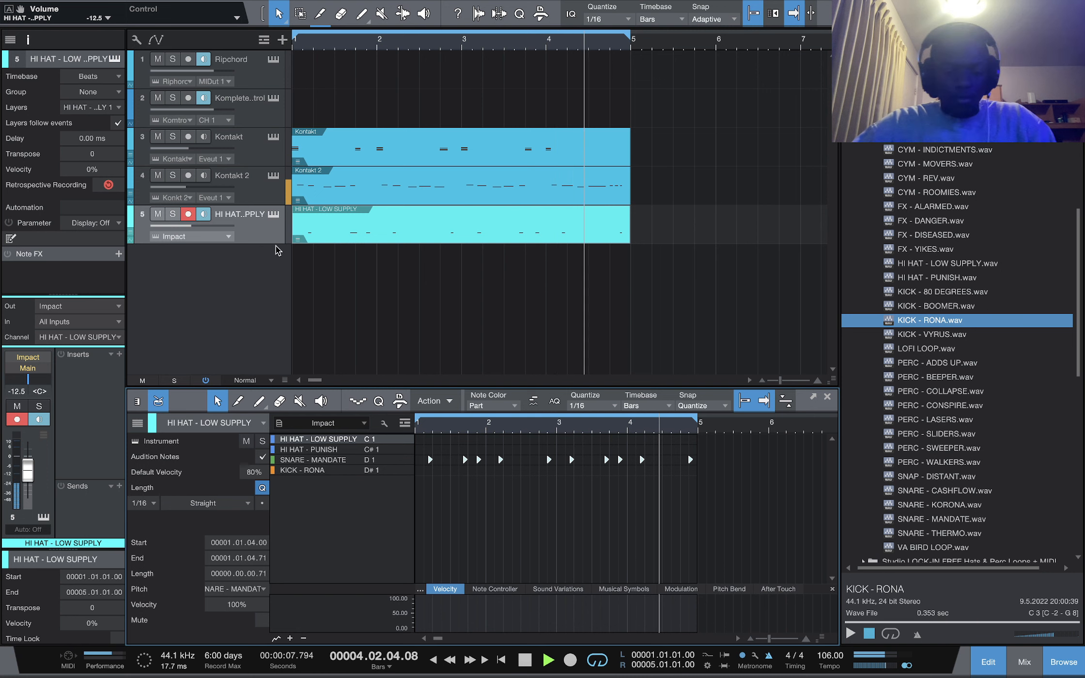
Duplicate the hi-hat Impact XT track, opening and closing its instrument window
key("super+d")
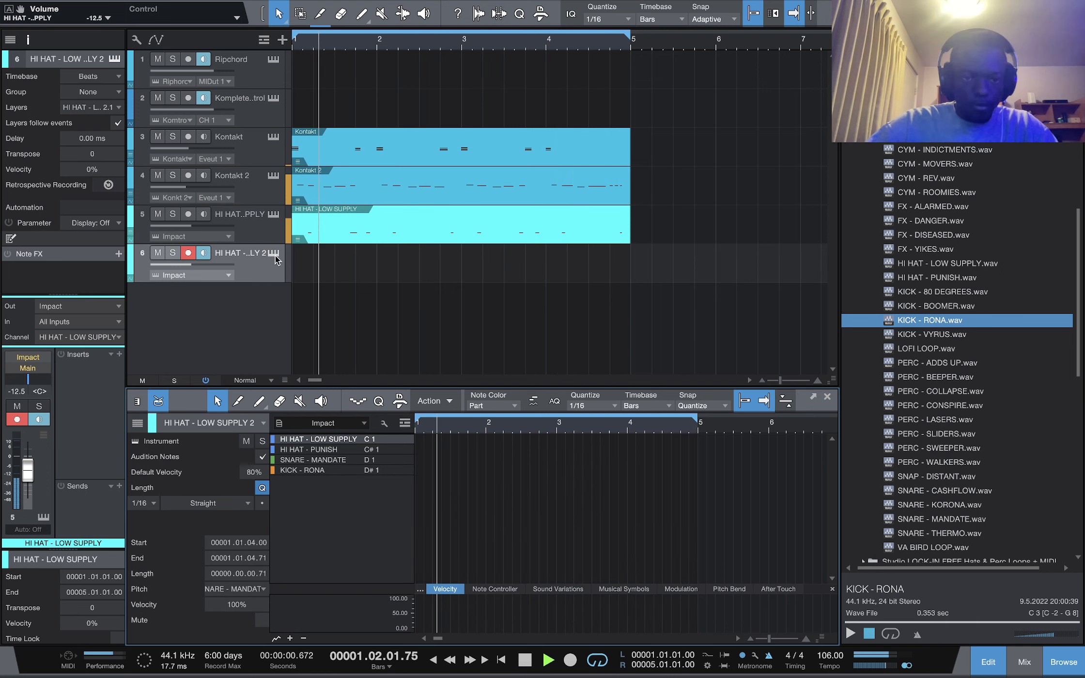
left_click(275, 255)
mouse_move(748, 391)
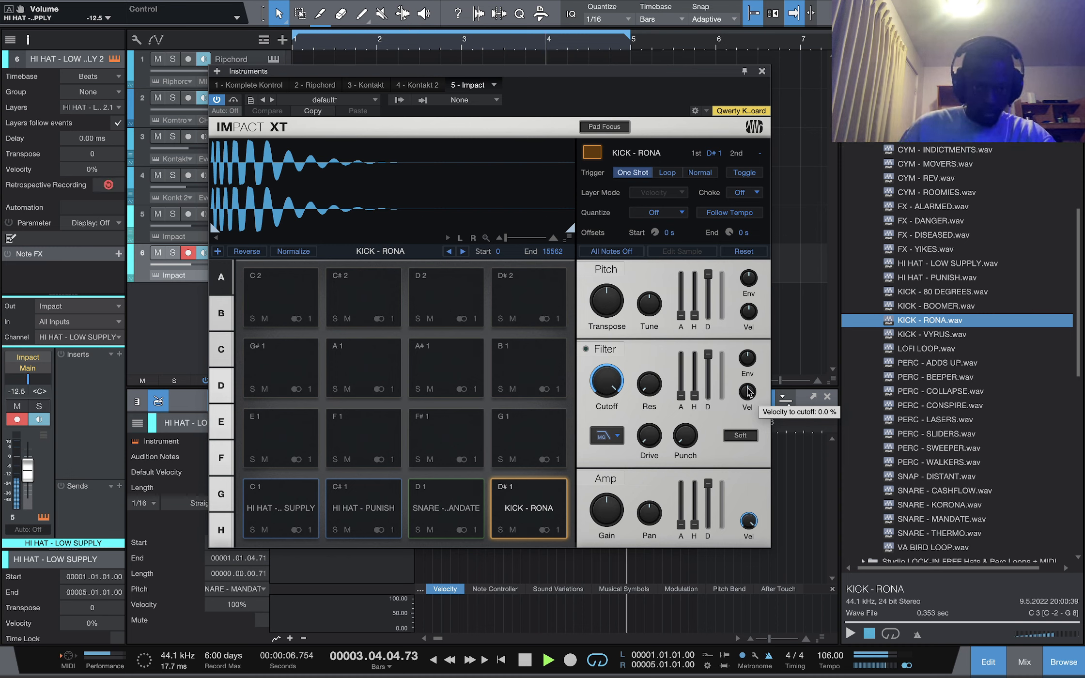
left_click(762, 71)
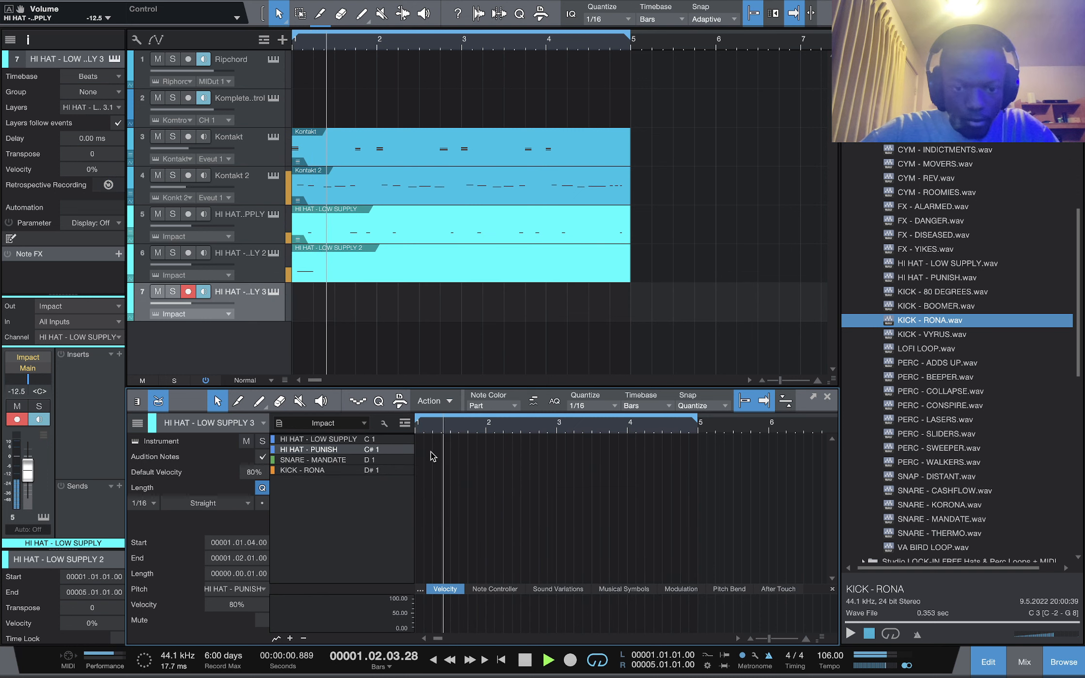
Undo the extra third hi-hat track
key("space")
key("ctrl+z")
key("space")
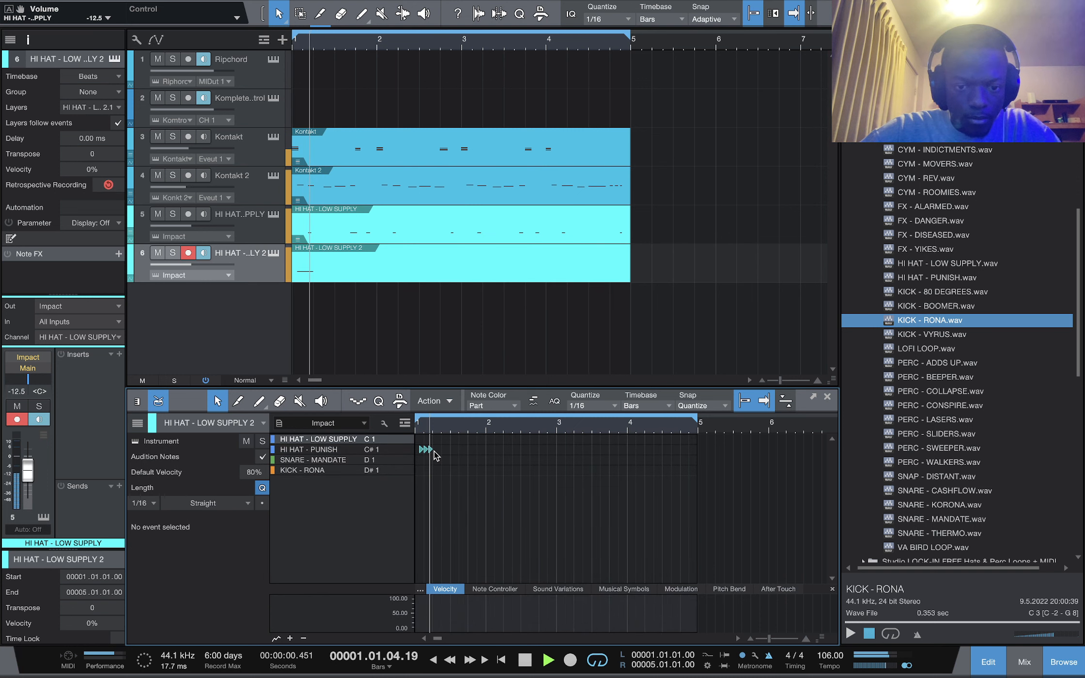
Draw a short roll of HI HAT - PUNISH notes on C#1 in the first bar of the duplicated track
key("space")
left_click(432, 449)
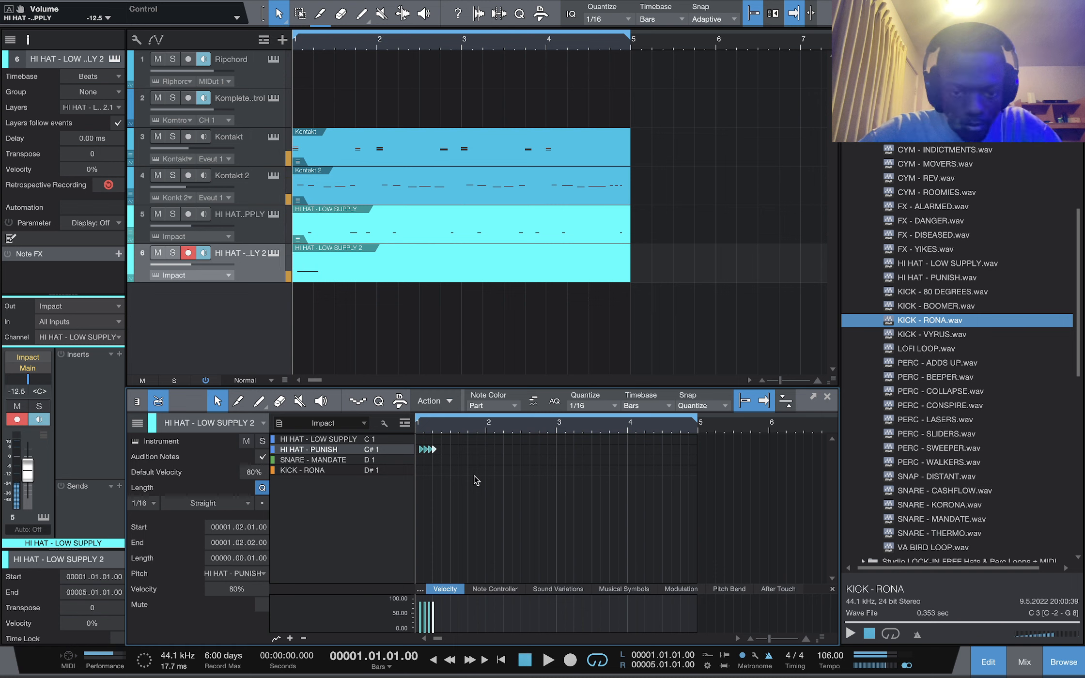
key("space")
key("space")
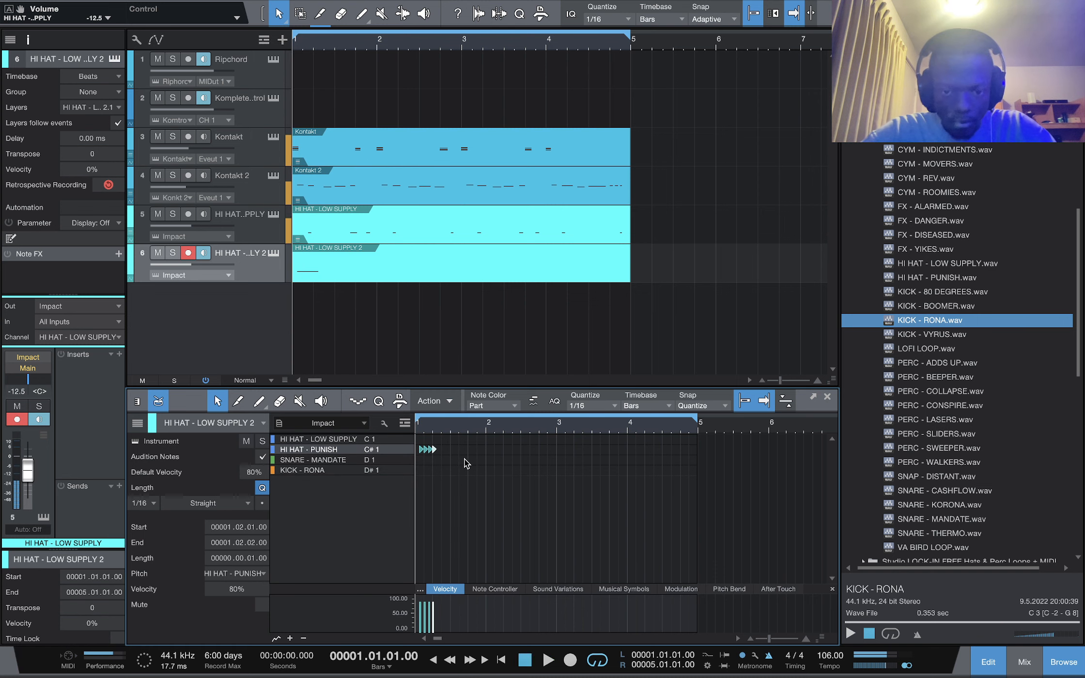
key("space")
left_click(459, 449)
key("space")
key("space")
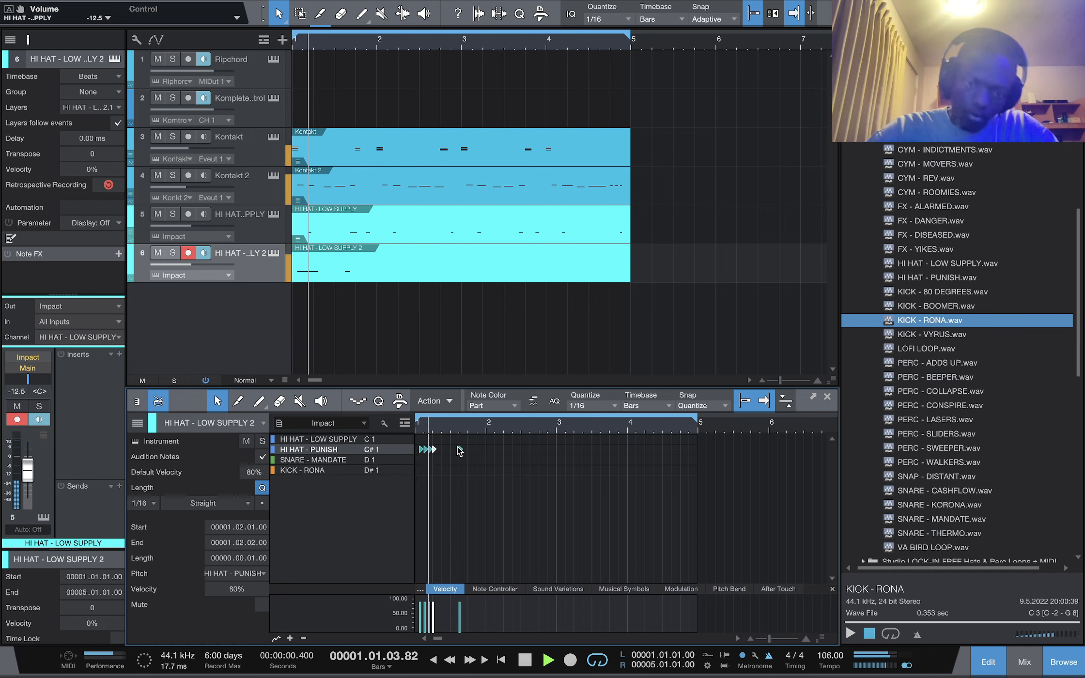
double_click(469, 449)
key("space")
key("space")
Select all the hi-hat notes and duplicate them three times to fill four bars
key("super+a")
key("d")
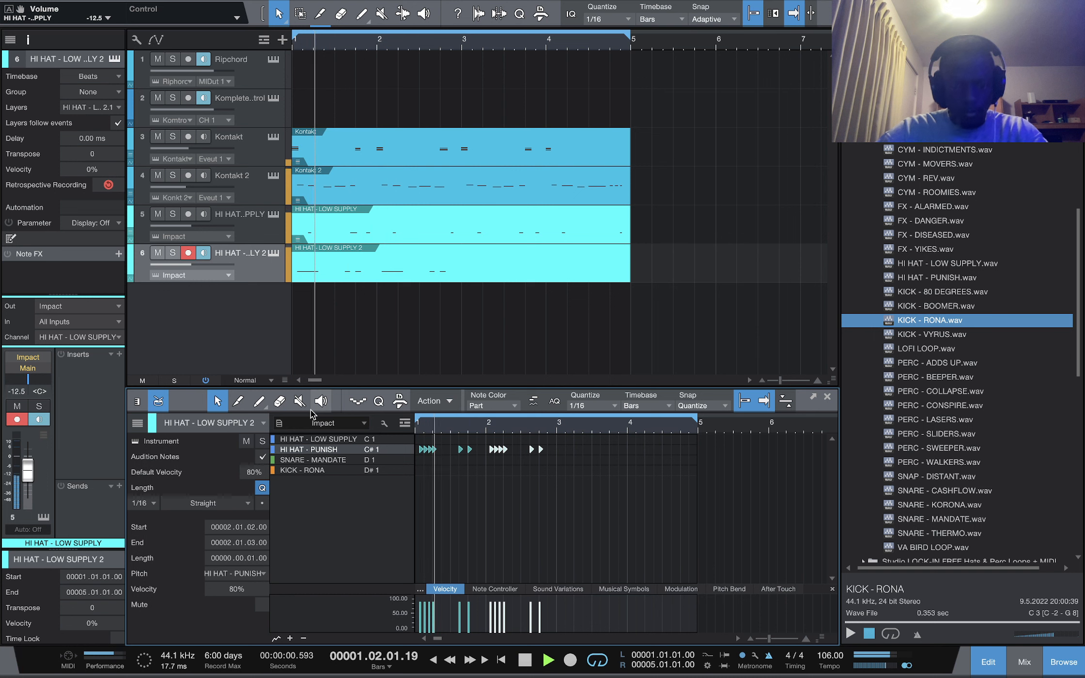
key("d")
key("d")
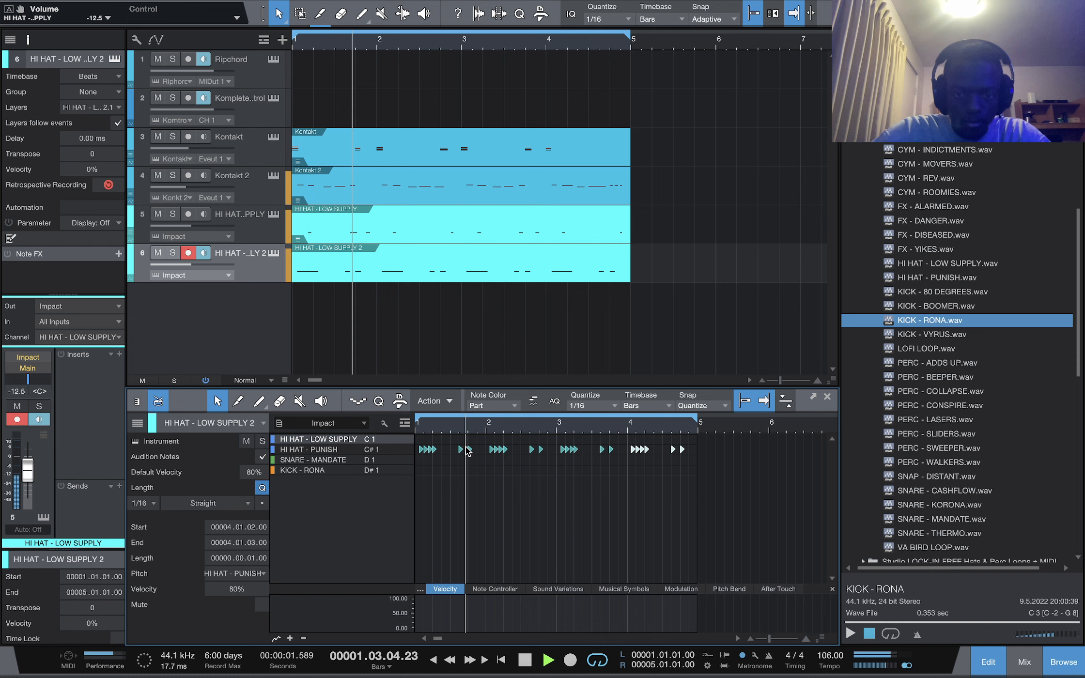
Switch the grid to 1/16 triplet and paint a HI HAT - LOW SUPPLY roll on C1 in the second bar
left_click(458, 442)
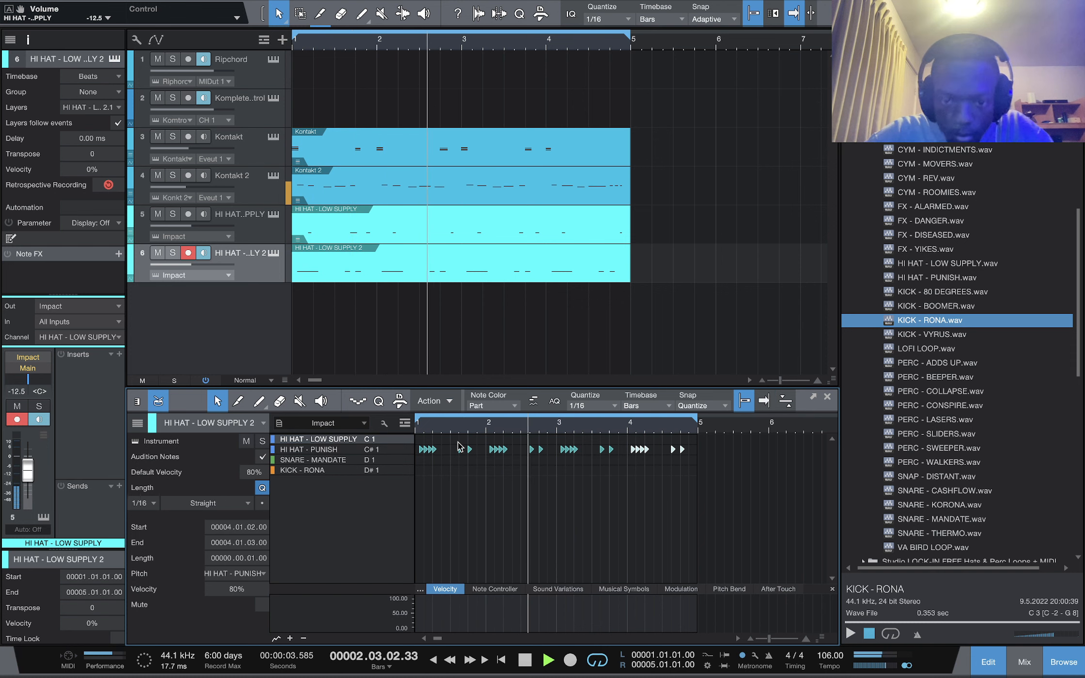
key("alt+6")
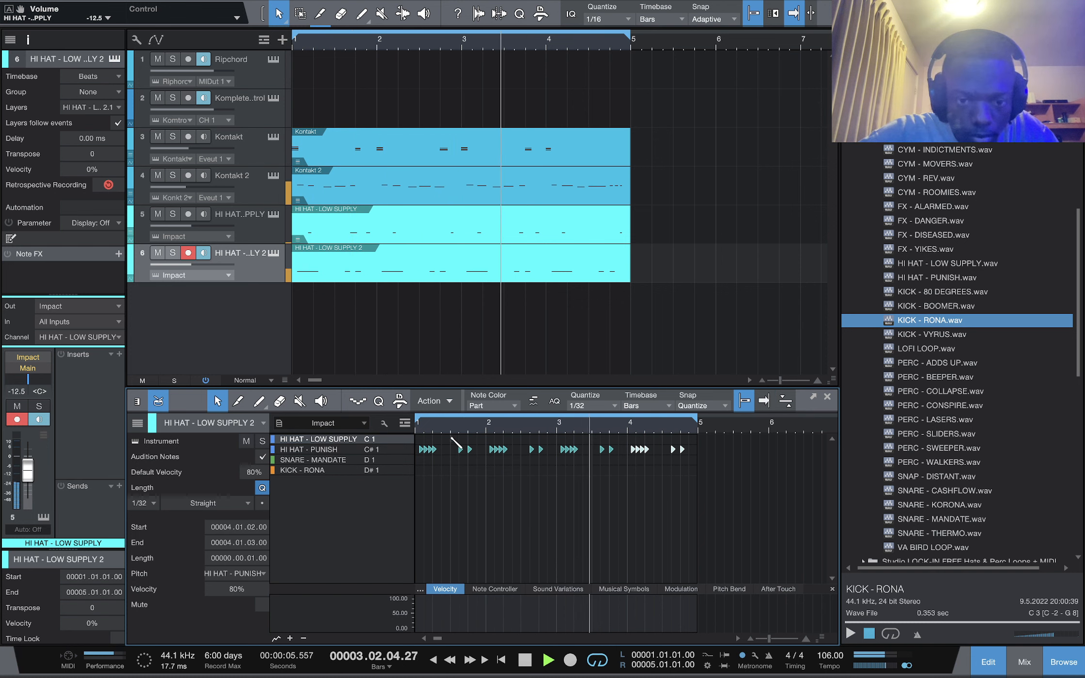
left_click_drag(452, 438, 526, 439)
key("alt+5")
key("alt+t")
key("space")
key("space")
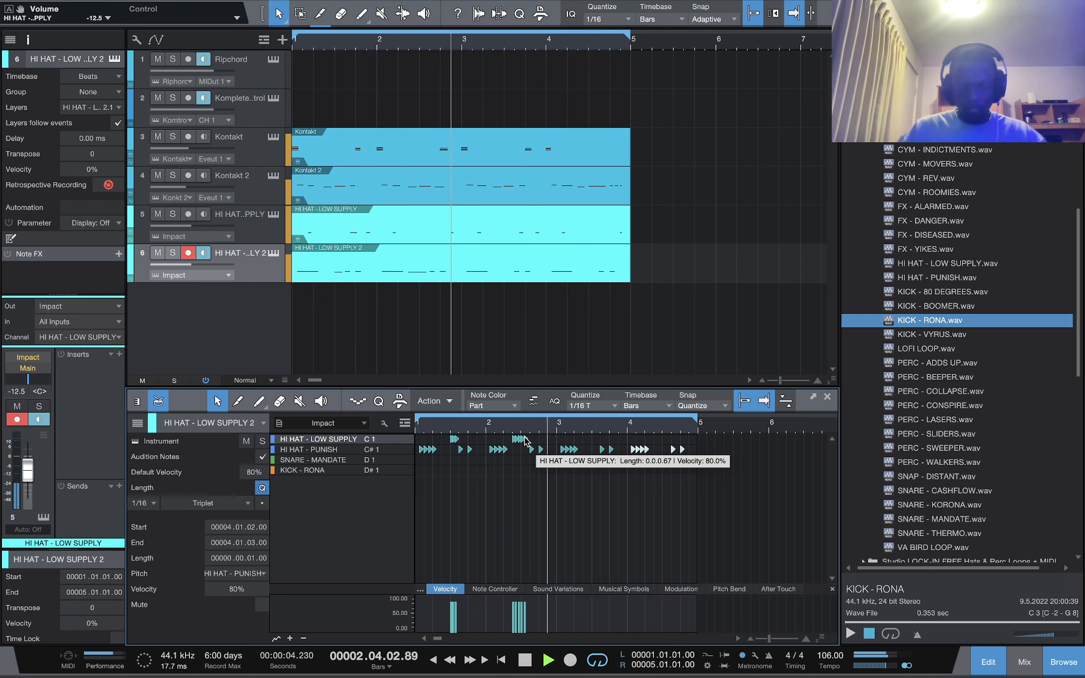
key("space")
Add and duplicate further C1 hi-hat triplet rolls into bars three and four
key("space")
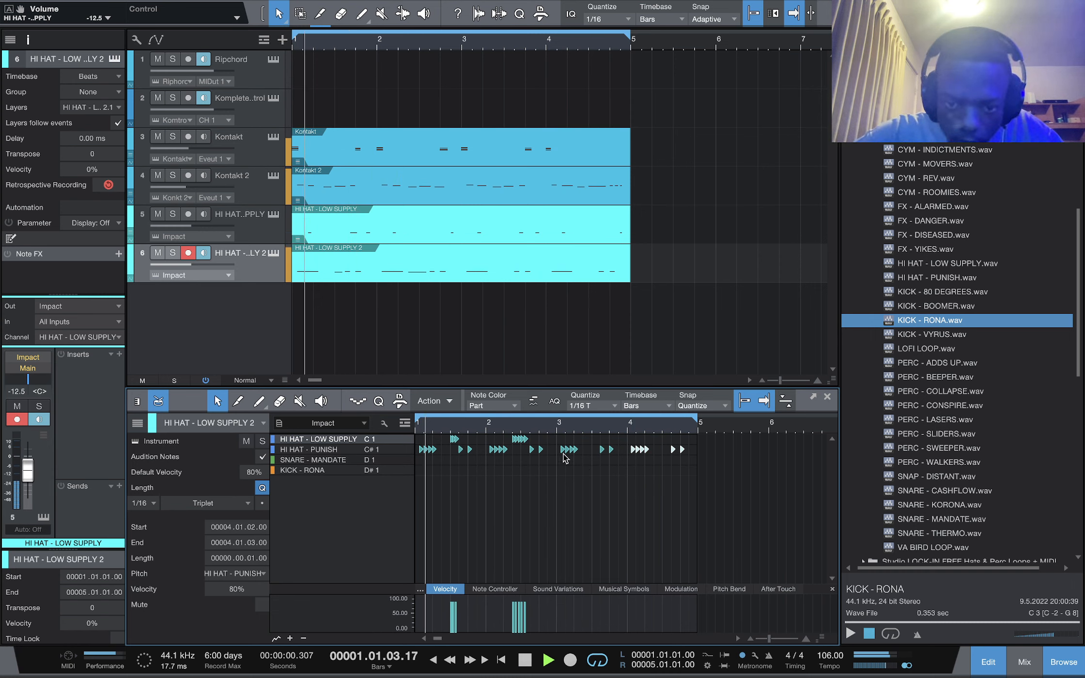
left_click(530, 449)
key("space")
key("space")
double_click(365, 438)
key("d")
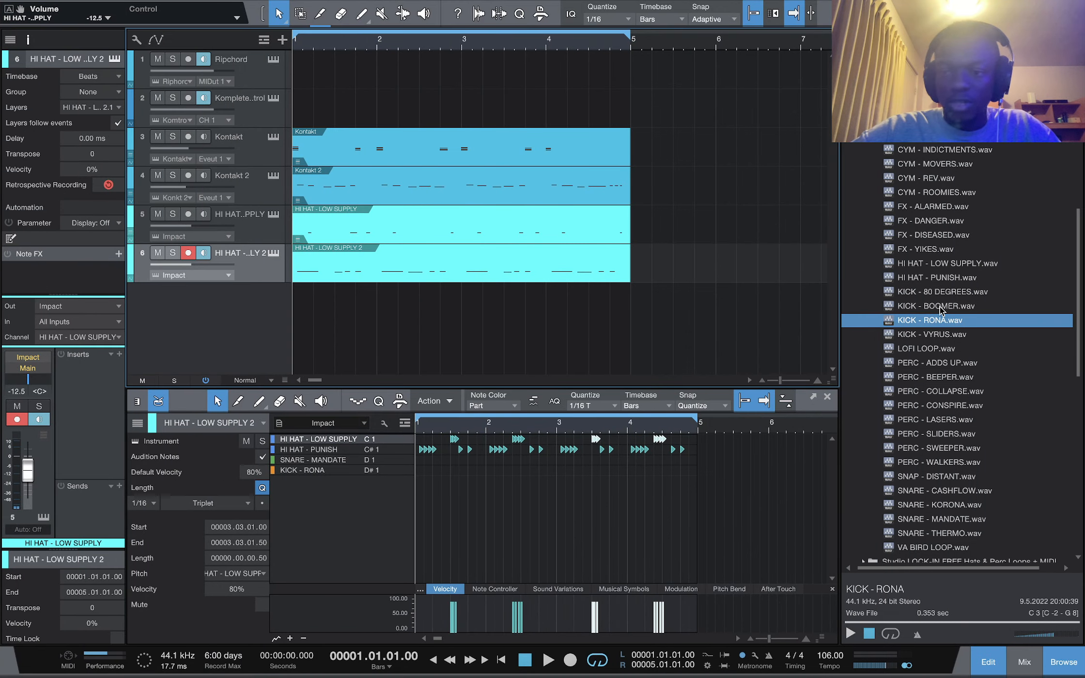
Browse the SARZ percussion loops and drag the chekere_100 and essential_shaker_01_118 loops onto a new audio track
scroll(942, 319, "up", 8)
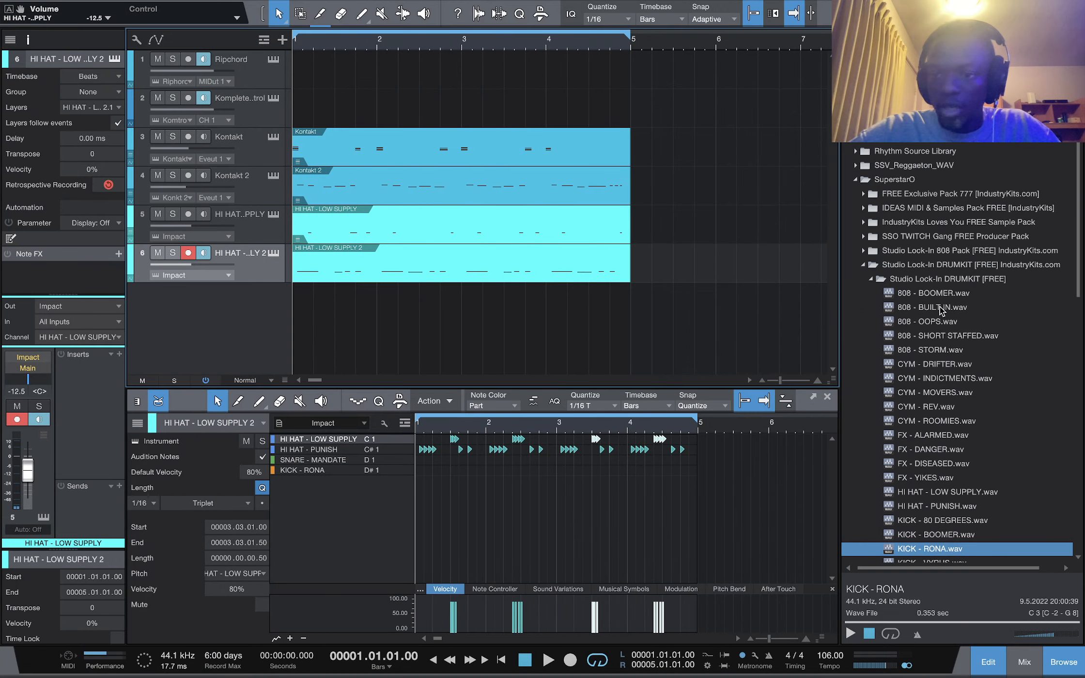
scroll(940, 310, "down", 3)
scroll(921, 330, "up", 4)
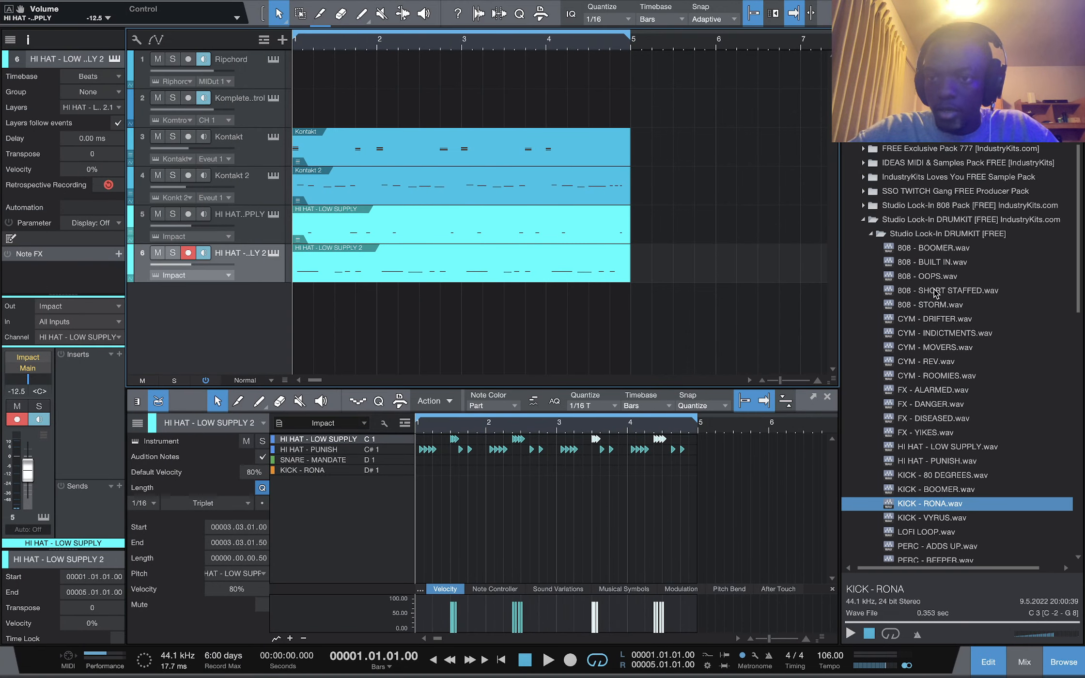
scroll(909, 368, "up", 4)
left_click(856, 297)
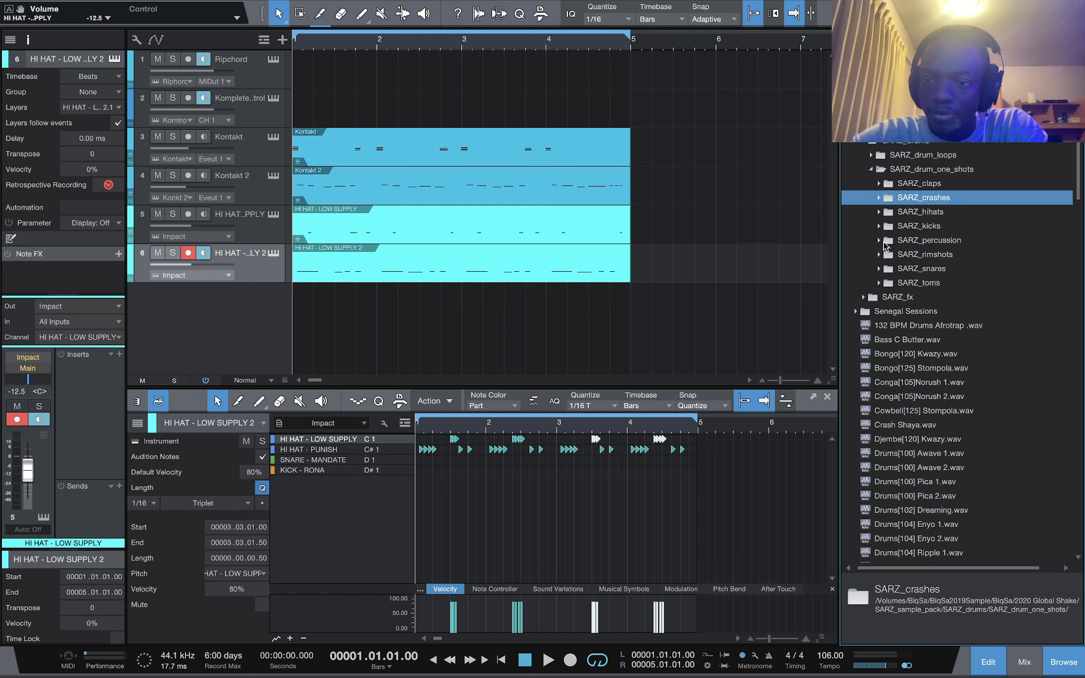
left_click(879, 240)
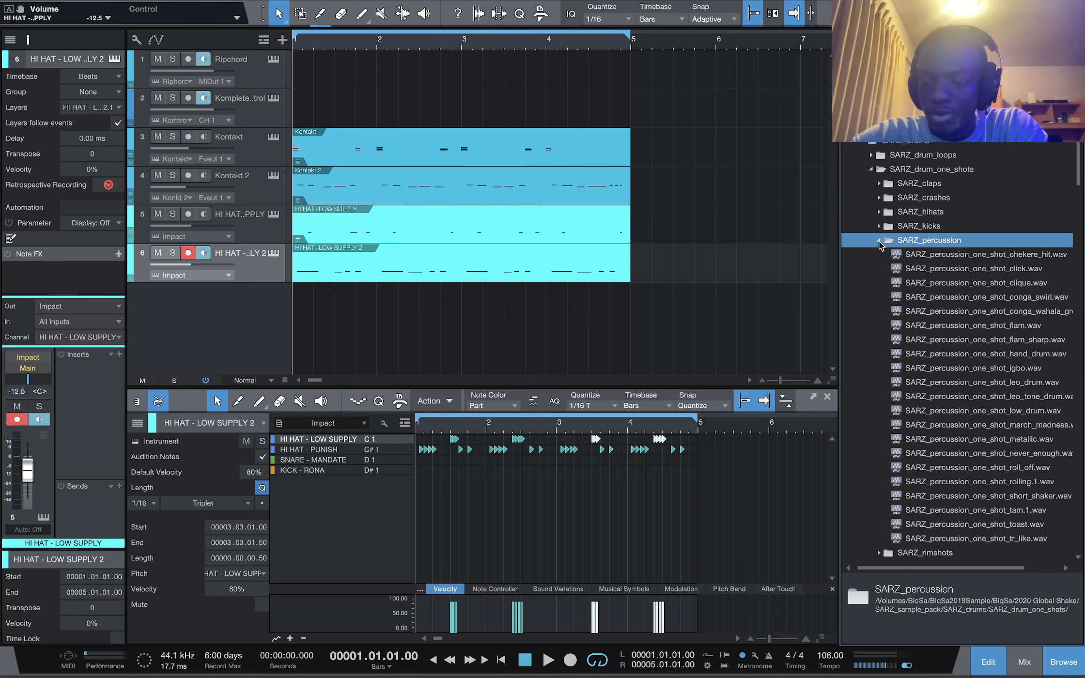
left_click(878, 240)
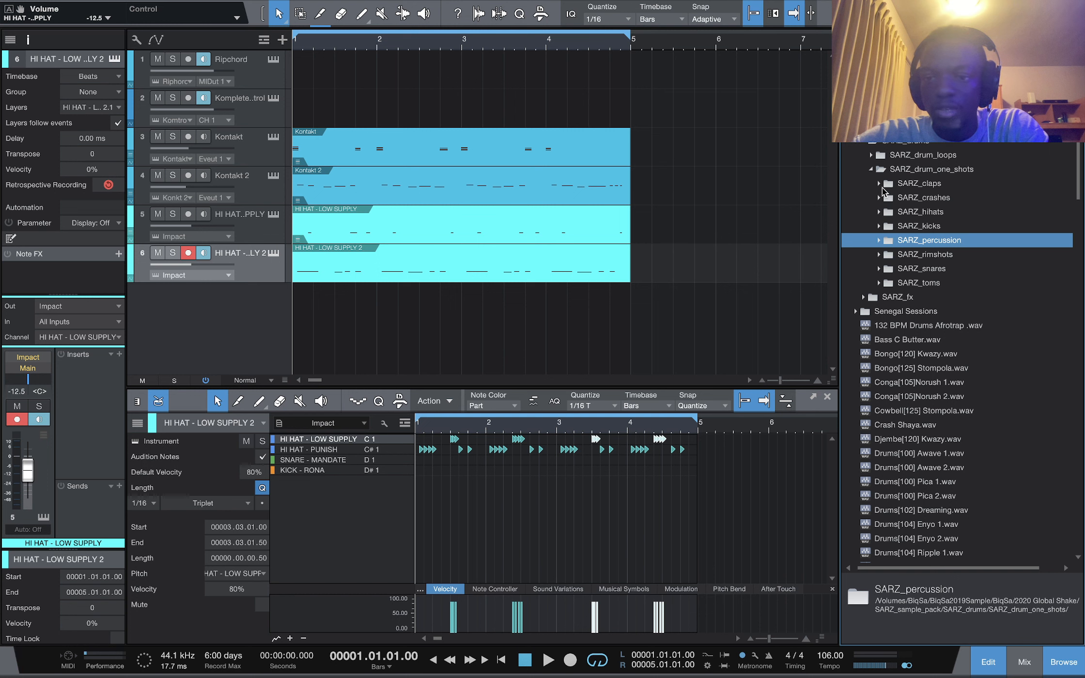
left_click(879, 170)
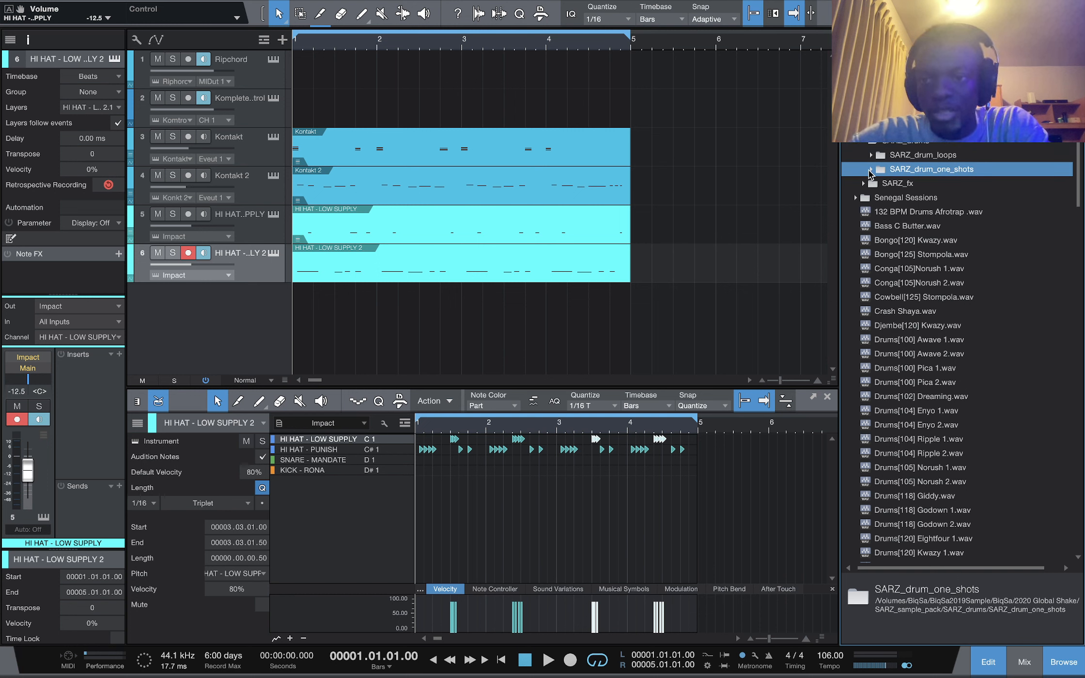
left_click(871, 155)
left_click(878, 197)
left_click_drag(950, 226, 309, 326)
left_click_drag(969, 254, 300, 306)
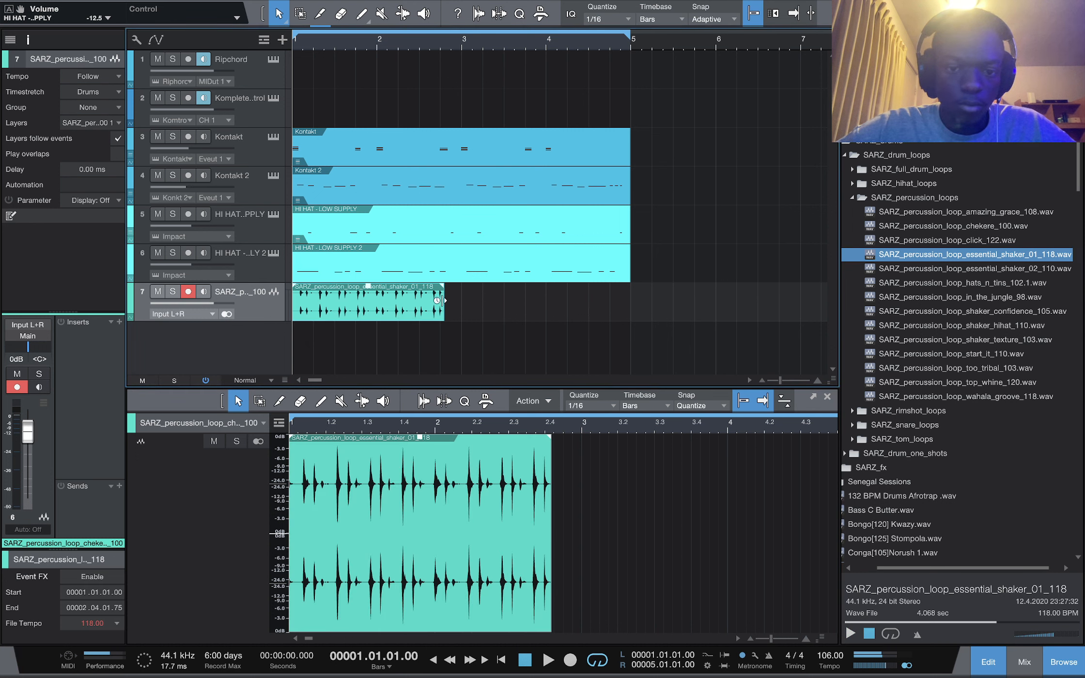
Lengthen the shaker loop event, set its track to -2.1 dB, and duplicate it across the four bars
mouse_move(442, 299)
left_mouse_down()
mouse_move(431, 299)
mouse_move(461, 299)
left_mouse_up()
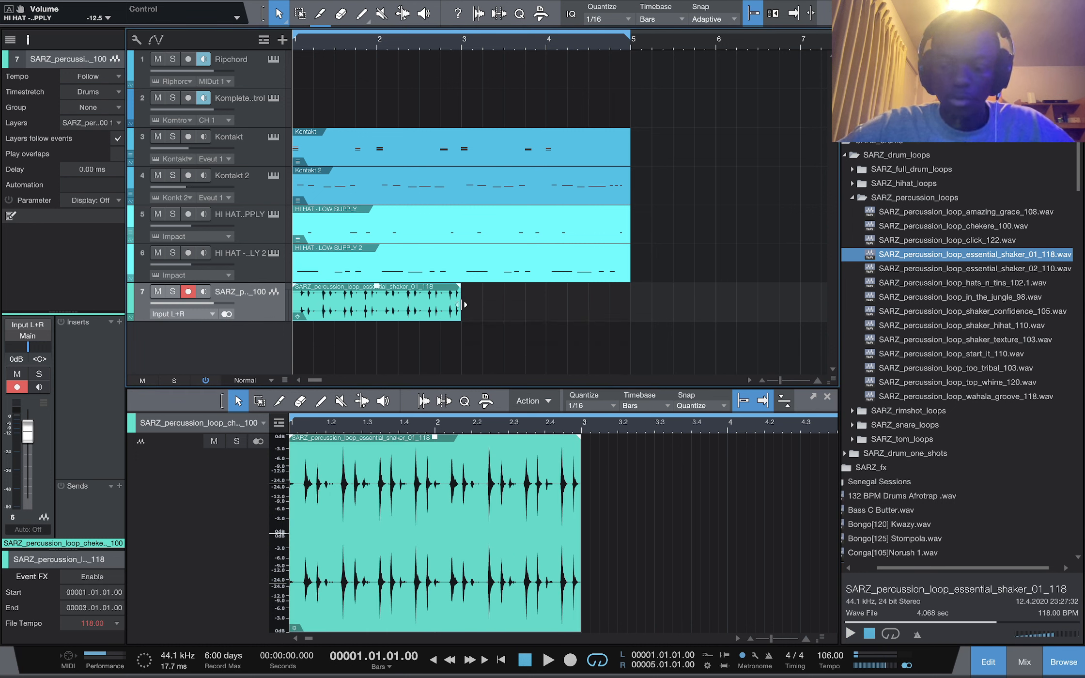
left_click_drag(28, 431, 29, 446)
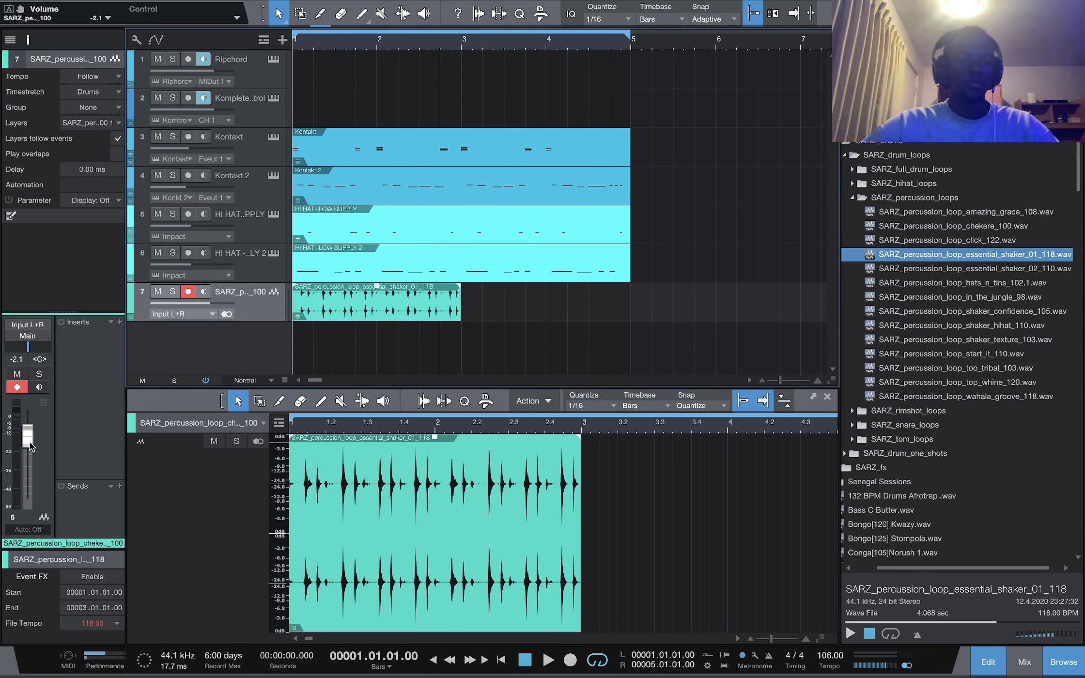
key("d")
left_click(306, 300)
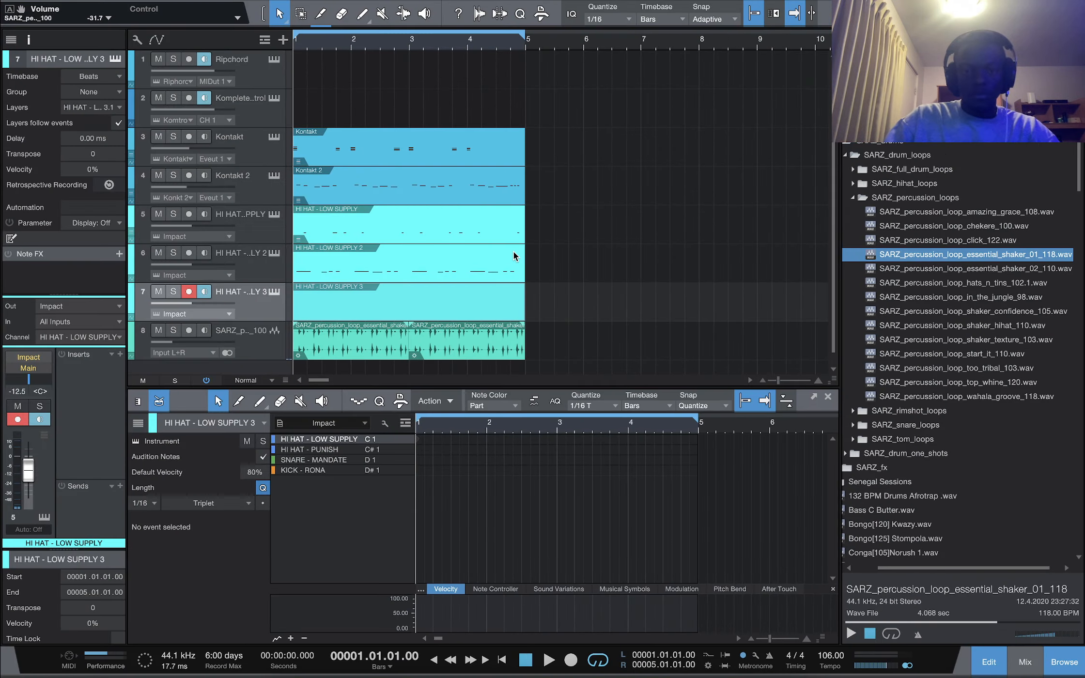
left_click(486, 306)
key("Delete")
Record a kick pattern on the third Impact track and quantize it to straight 1/16
key("KP_Multiply")
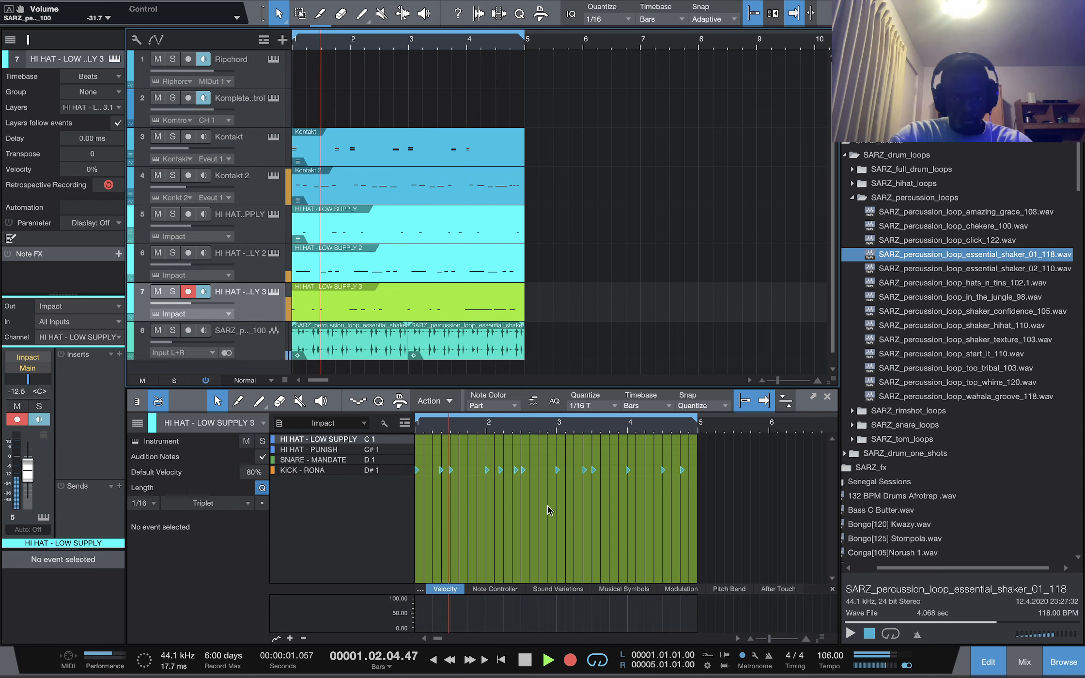
key("space")
left_click(528, 538)
key("super+a")
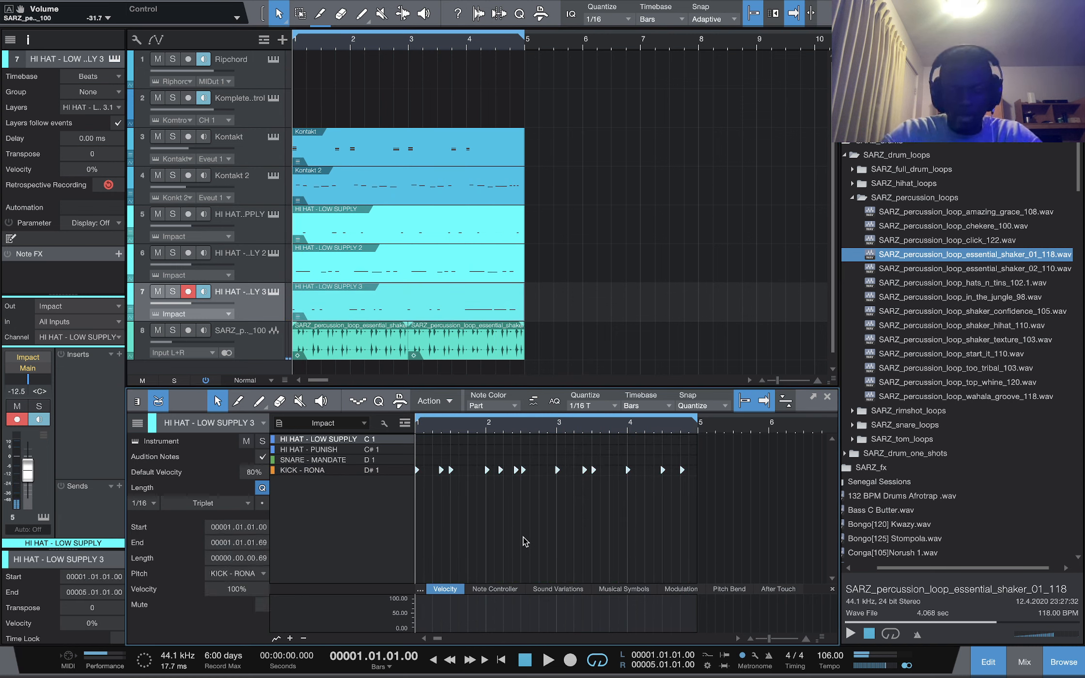
key("q")
key("super+z")
left_click(593, 406)
key("q")
Mute two KICK - RONA notes in the second bar and open the mixer
key("space")
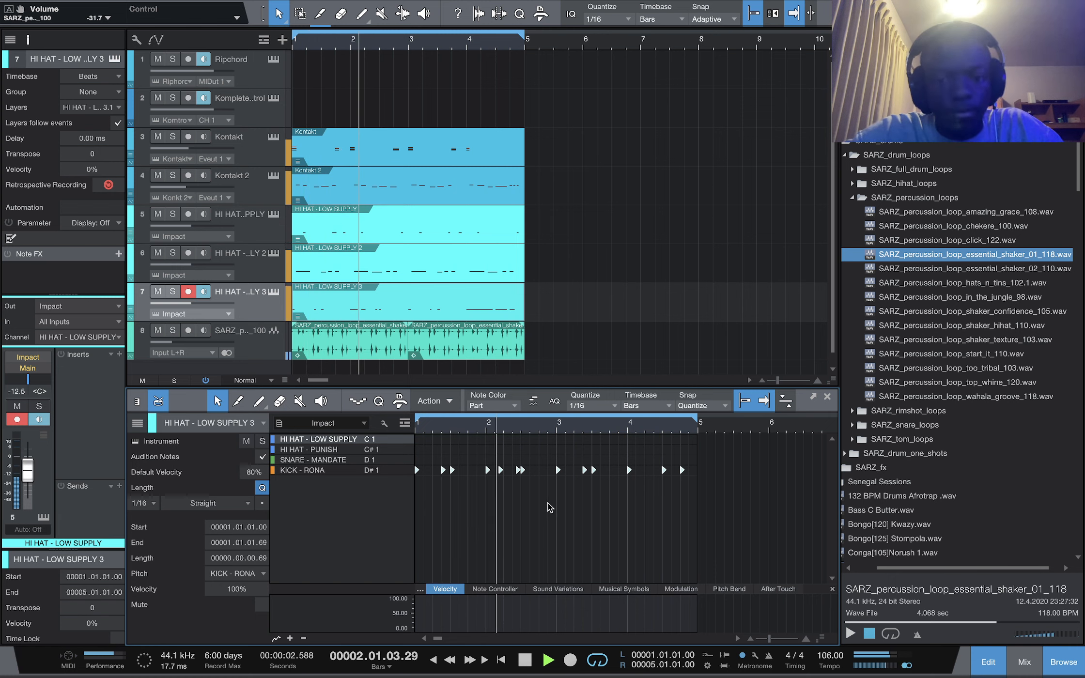
key("space")
left_click(501, 470)
key("shift+m")
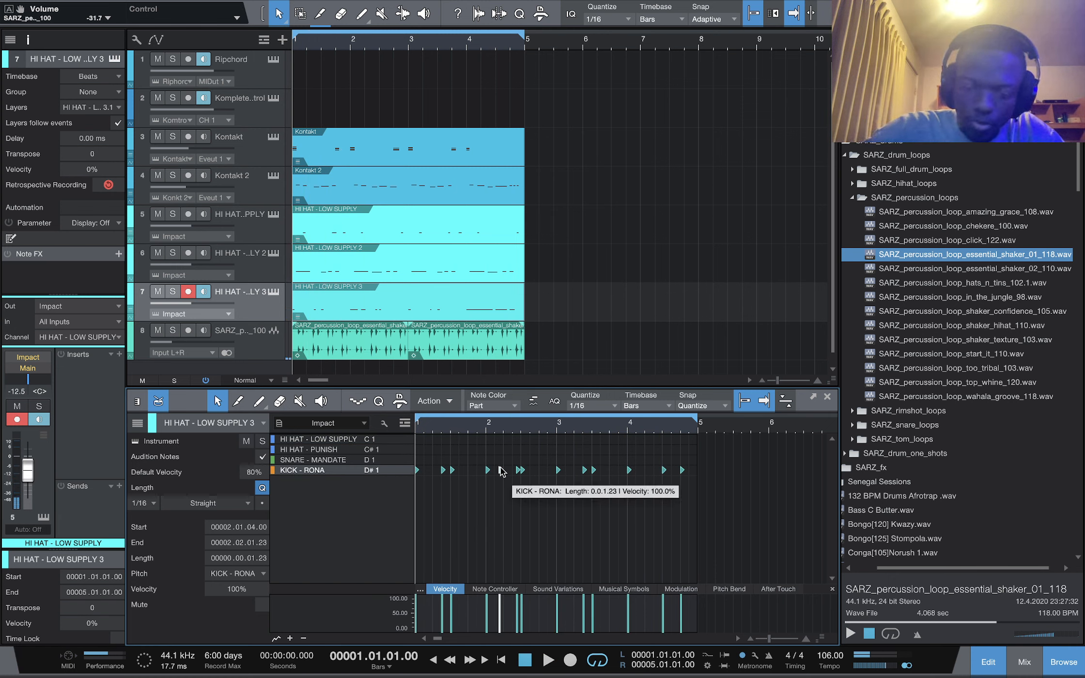
key("space")
key("space")
left_click(518, 471)
key("shift+m")
key("space")
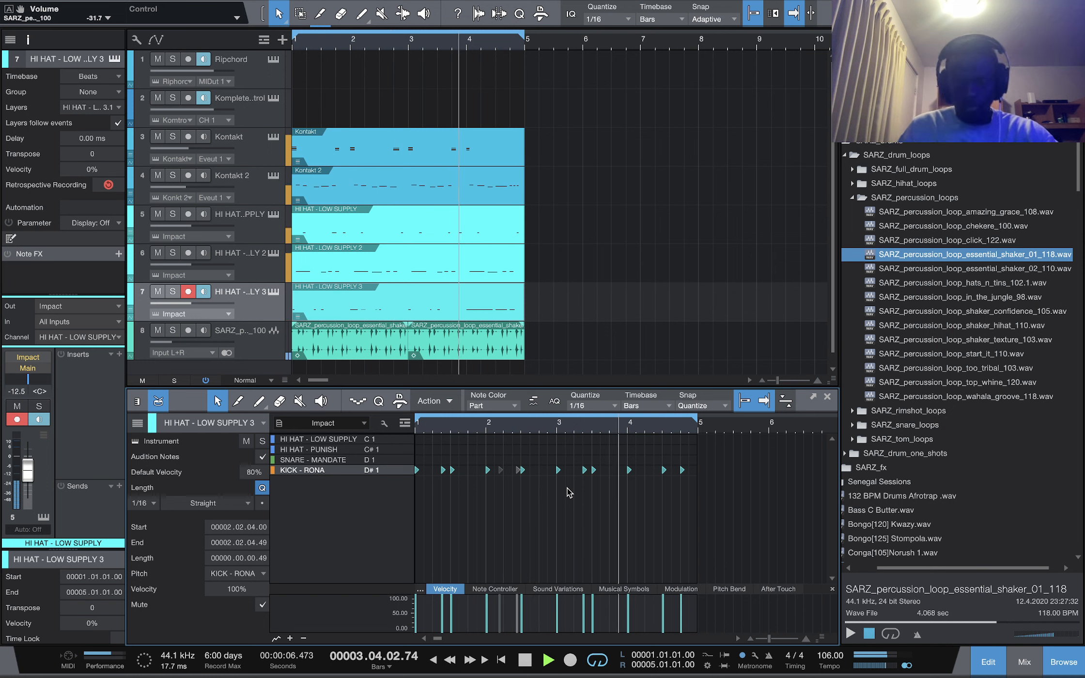
key("space")
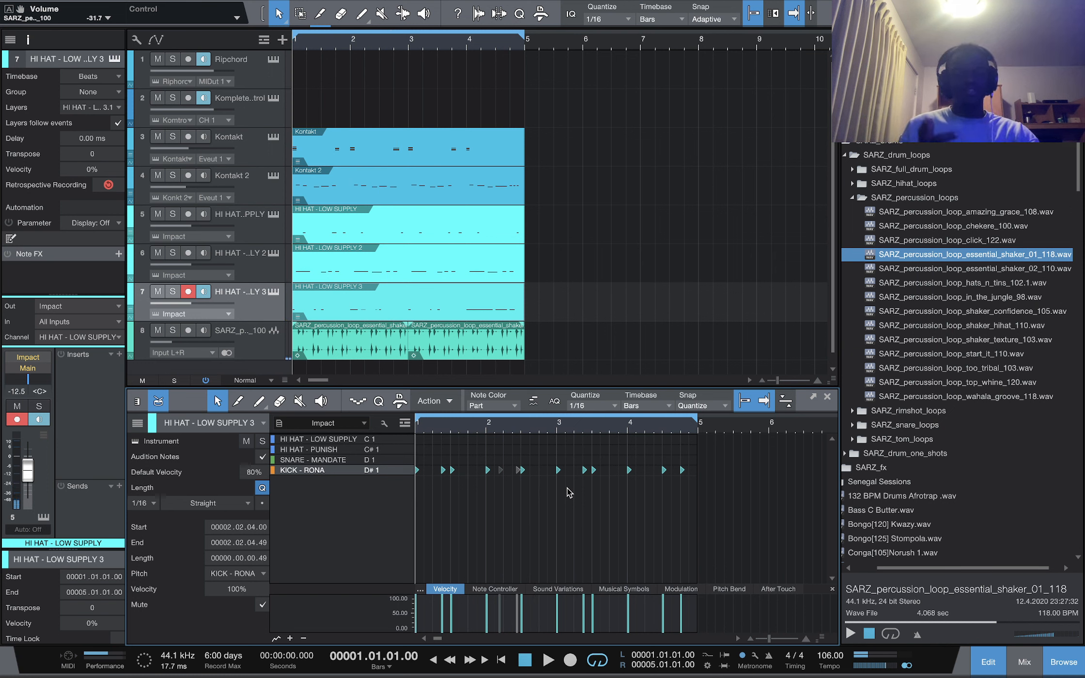
key("F3")
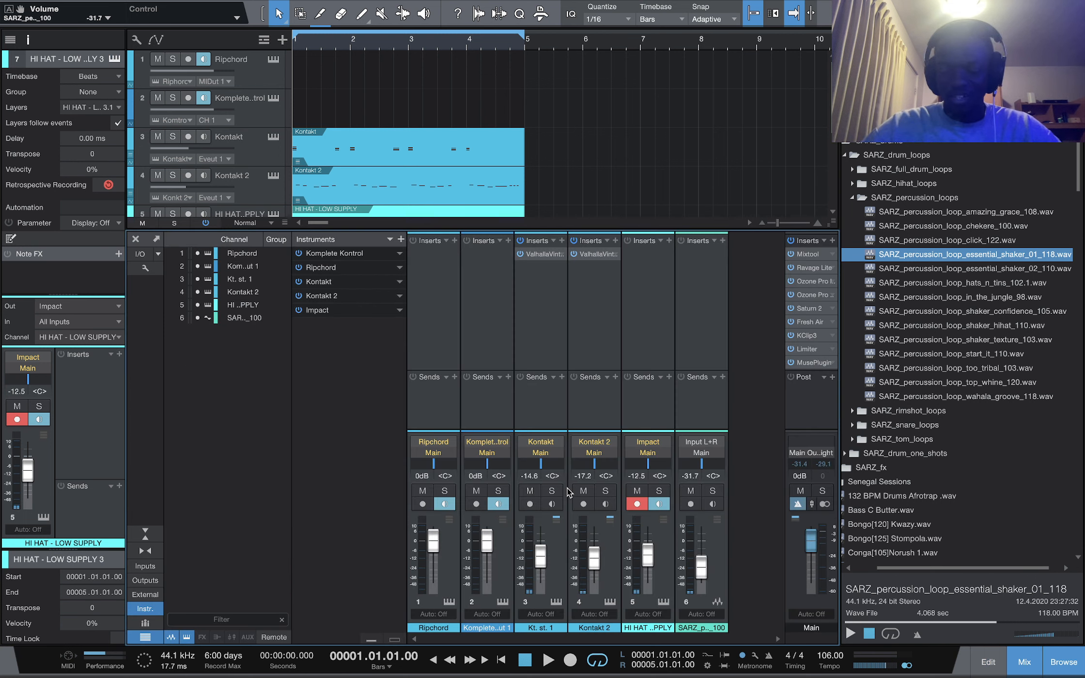
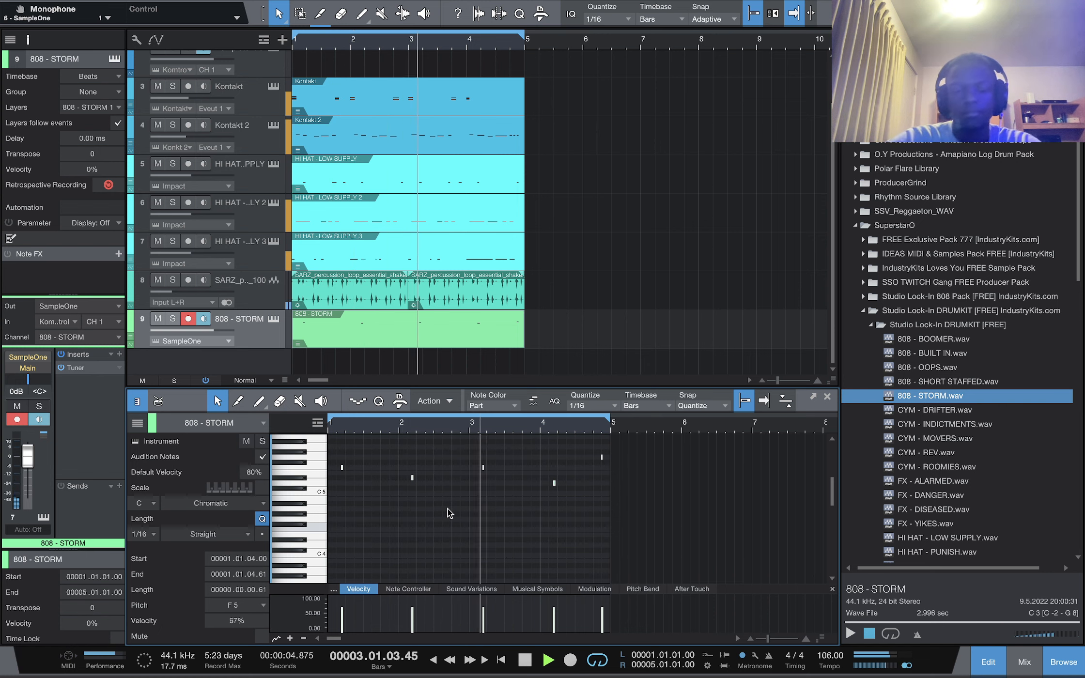
Set the 808 note editor's scale to C Melodic Minor and enable it
key("space")
left_click(492, 504)
left_click(483, 467)
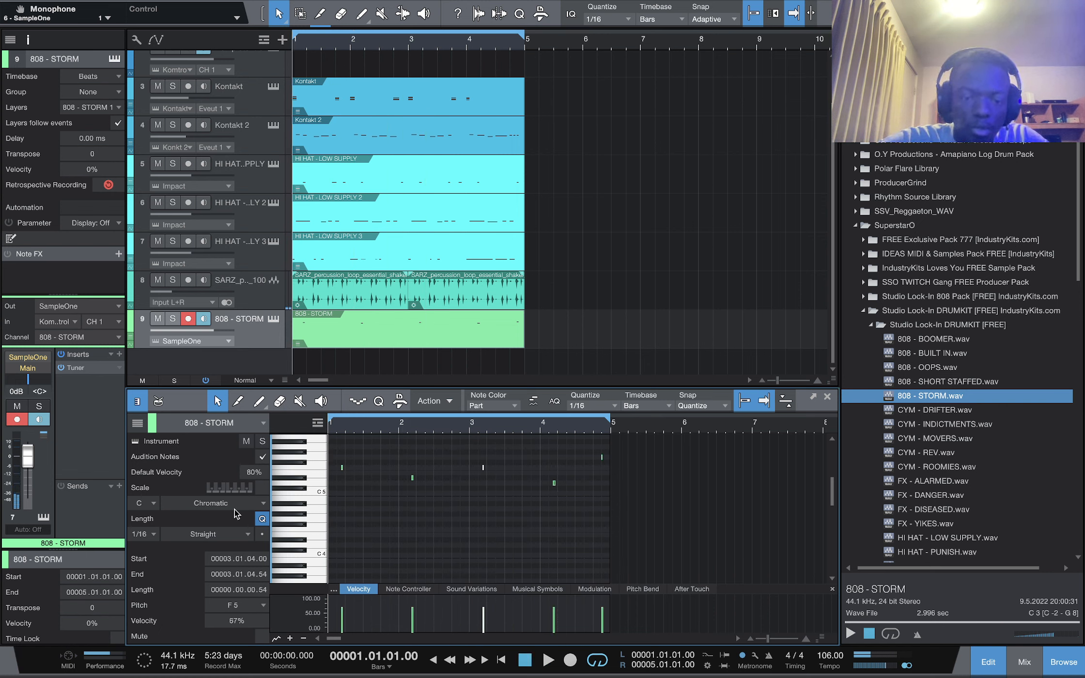
scroll(429, 179, "up", 2)
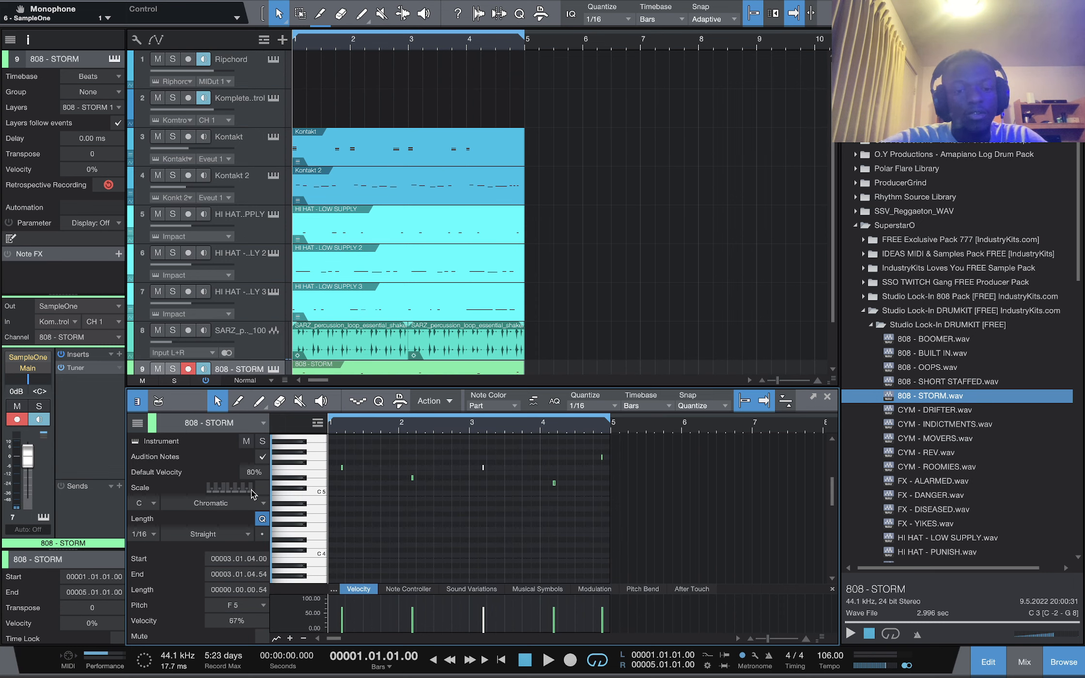
left_click(195, 506)
left_click(213, 570)
left_click(262, 488)
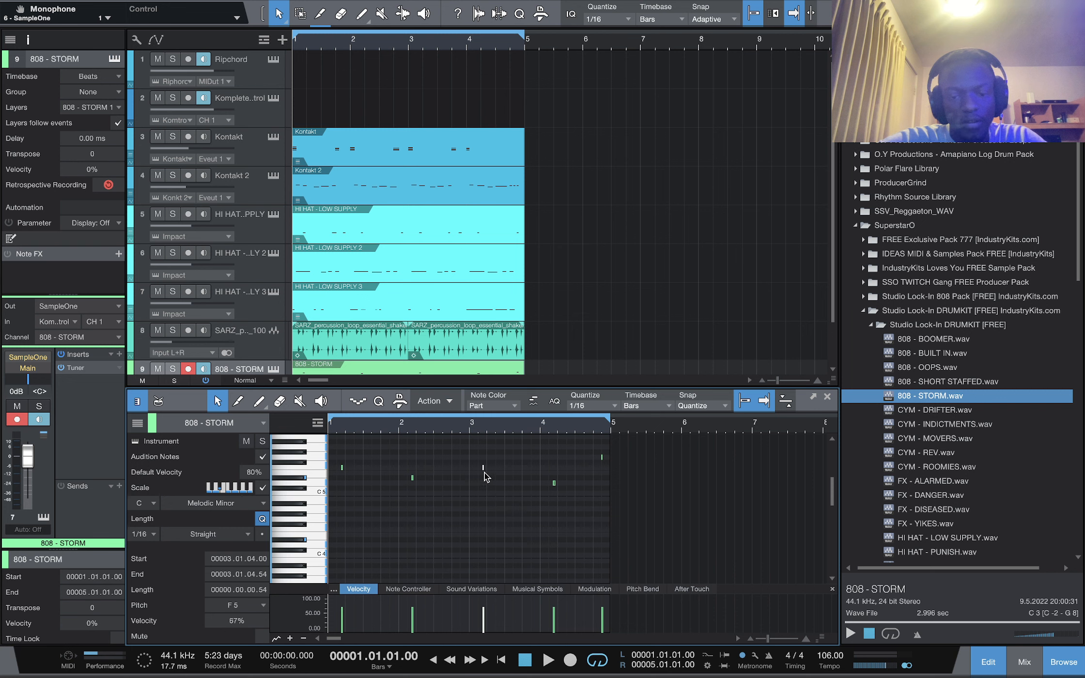
Lower the selected 808 note at the start of bar 3 to D#5
scroll(487, 465, "up", 3)
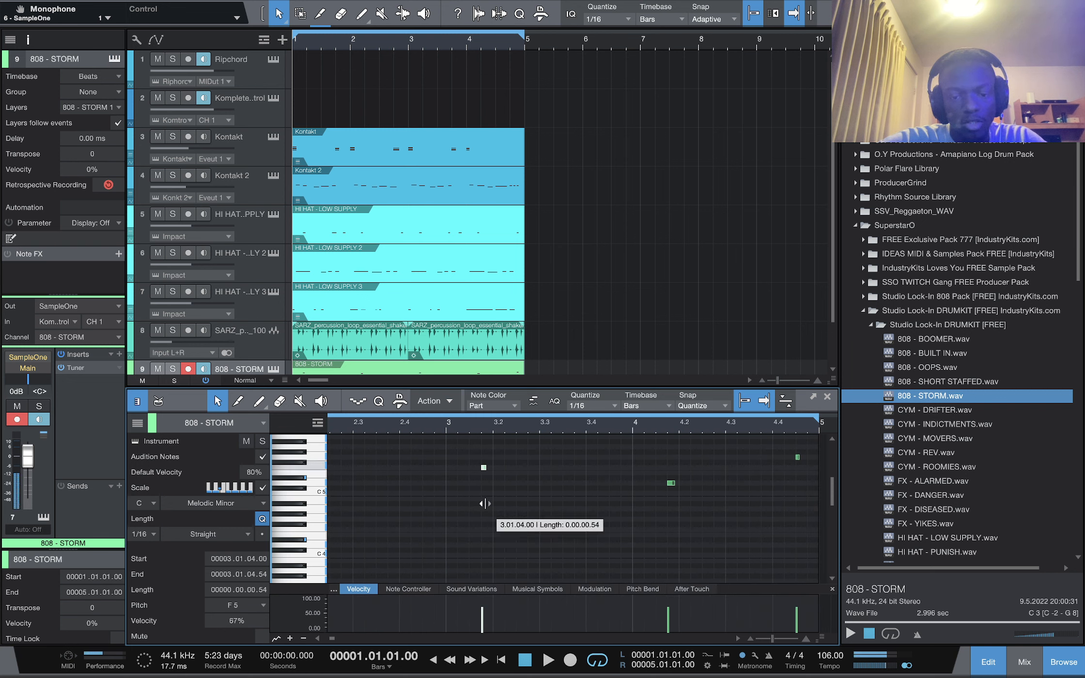
left_click(483, 468)
mouse_move(484, 469)
left_mouse_down()
mouse_move(486, 490)
mouse_move(484, 474)
left_mouse_up()
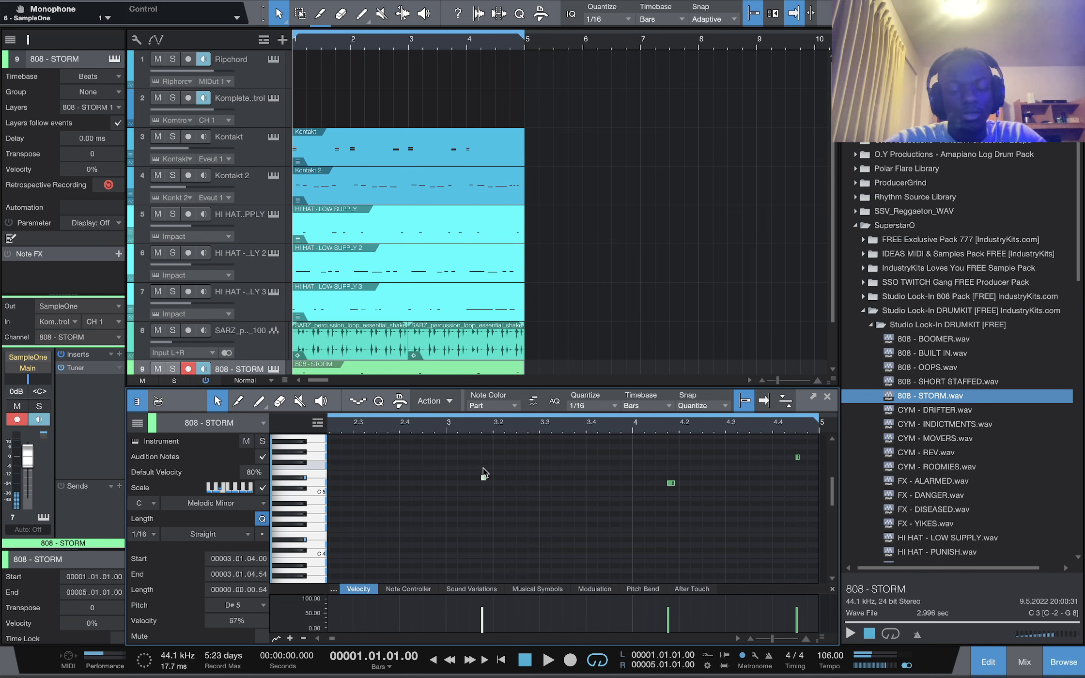
Select all 808 notes and transpose them down two octaves
scroll(485, 473, "left", 5)
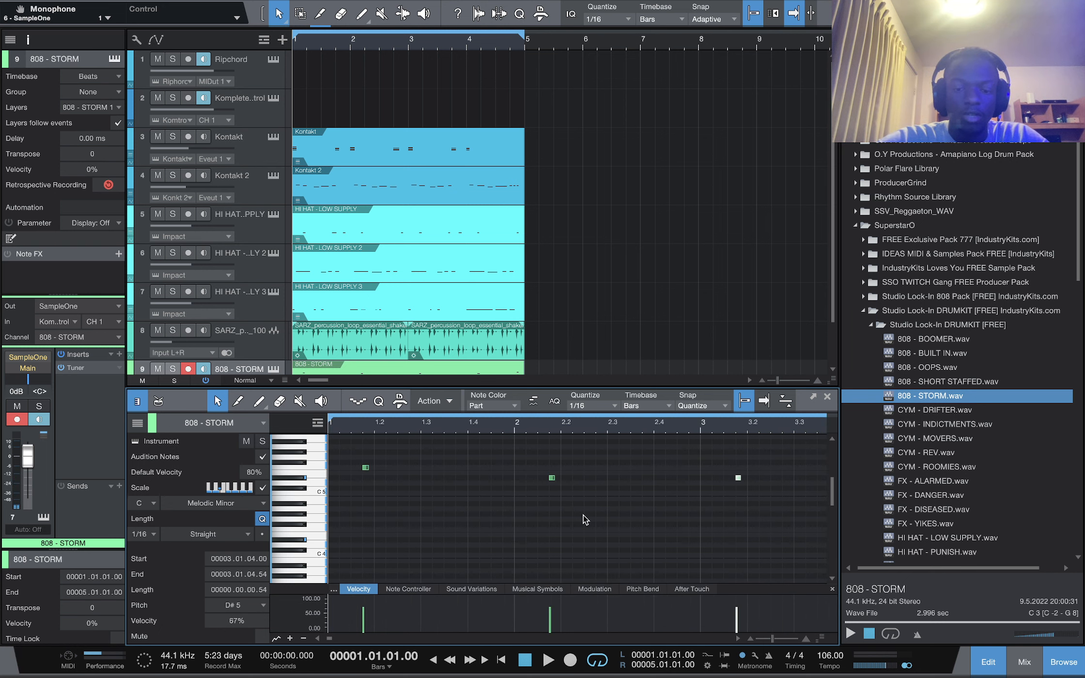
scroll(585, 520, "down", 6)
key("space")
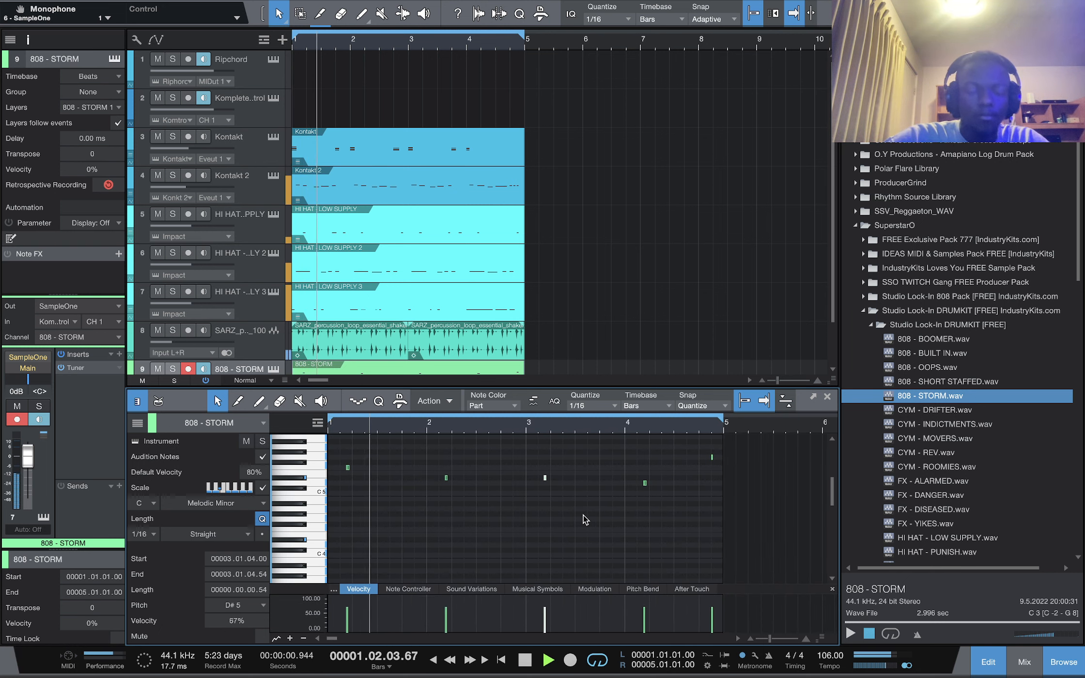
key("space")
key("ctrl+a")
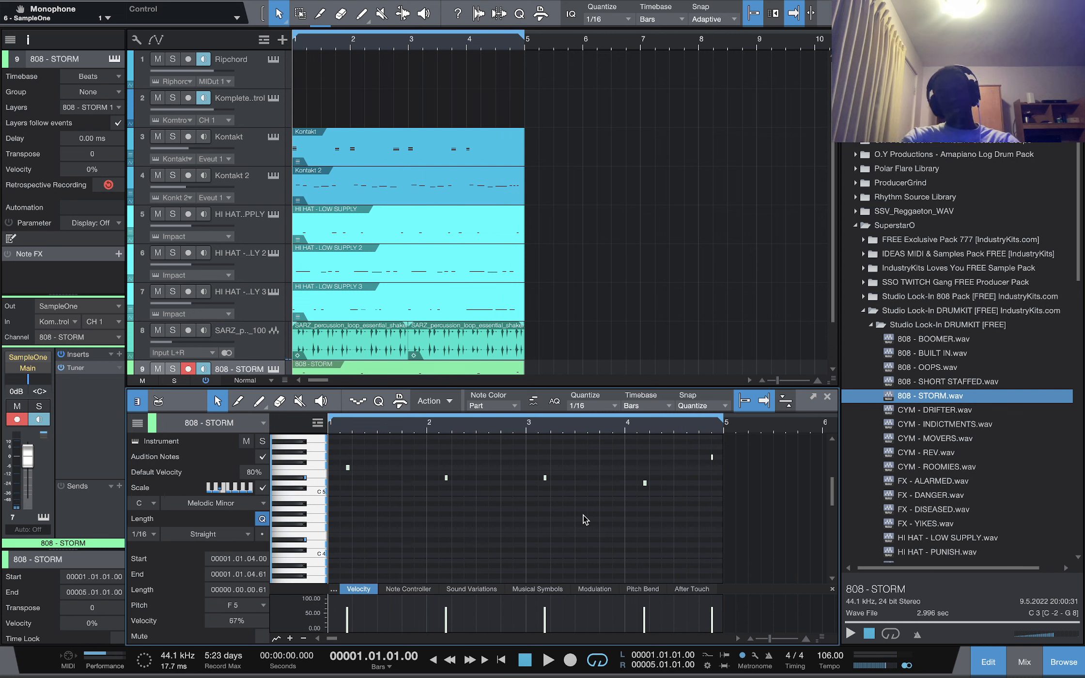
key("shift+Down")
key("shift+Down")
Set the 808 - STORM track volume to -5.0 dB
key("space")
key("space")
left_click_drag(27, 456, 27, 463)
scroll(407, 243, "down", 2)
scroll(484, 508, "up", 3)
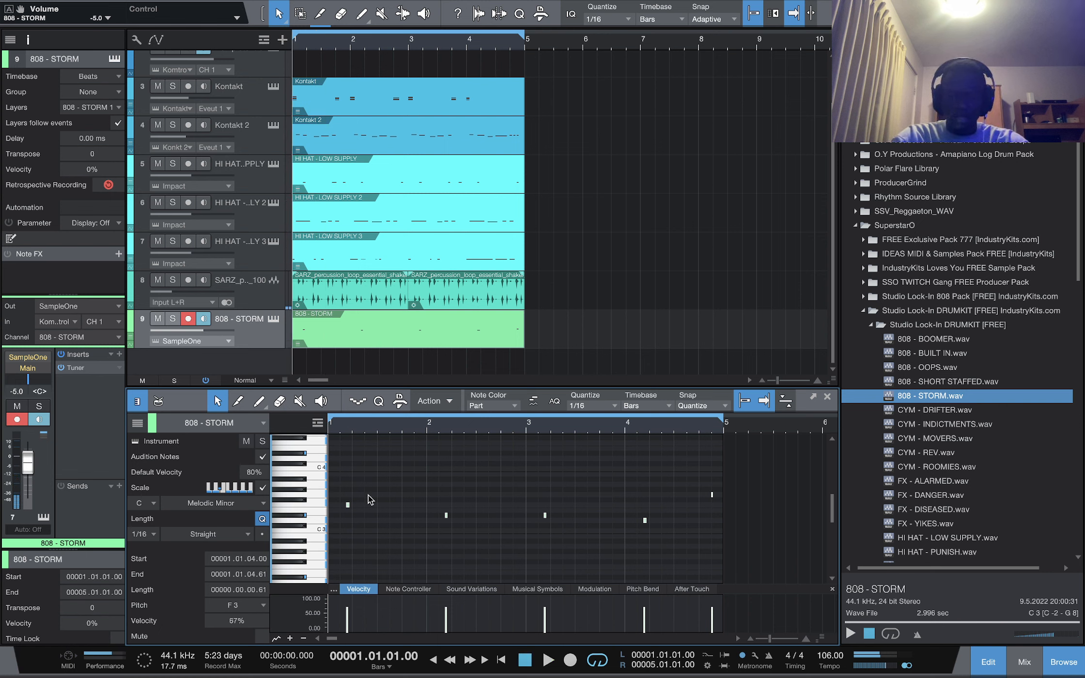
Raise the first 808 note in bar 1 by two scale steps to G3
left_click(367, 511)
key("super+a")
key("shift+Up")
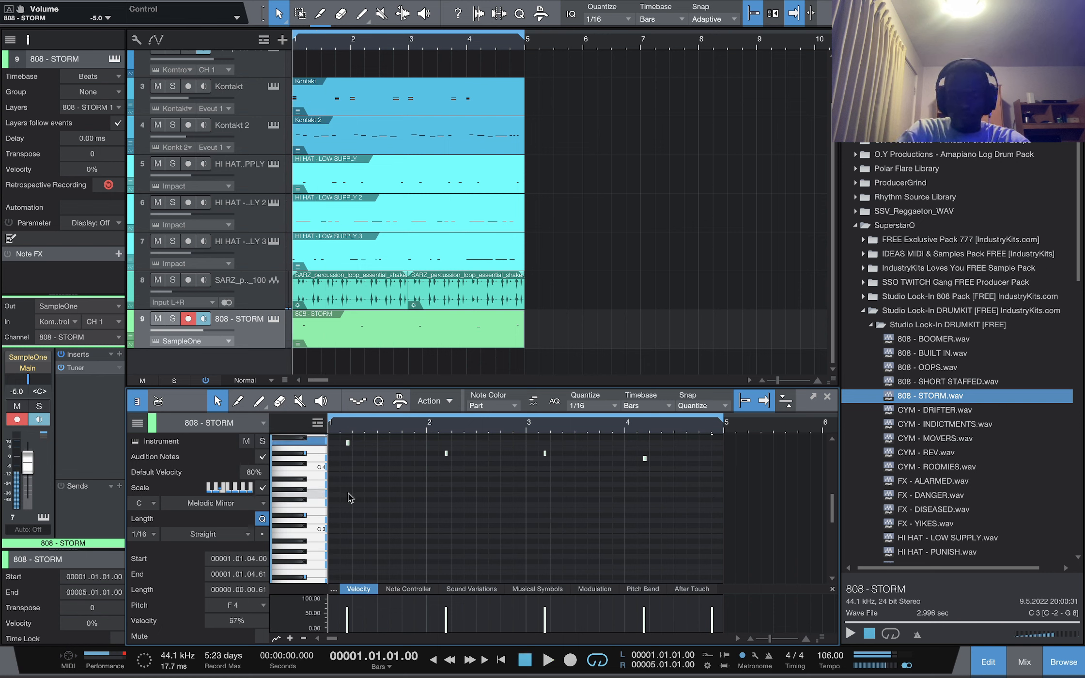
key("shift+Up")
scroll(350, 497, "up", 3)
left_click(337, 476)
key("Right")
key("Up")
key("Up")
key("super+a")
key("shift+Down")
key("shift+Down")
key("space")
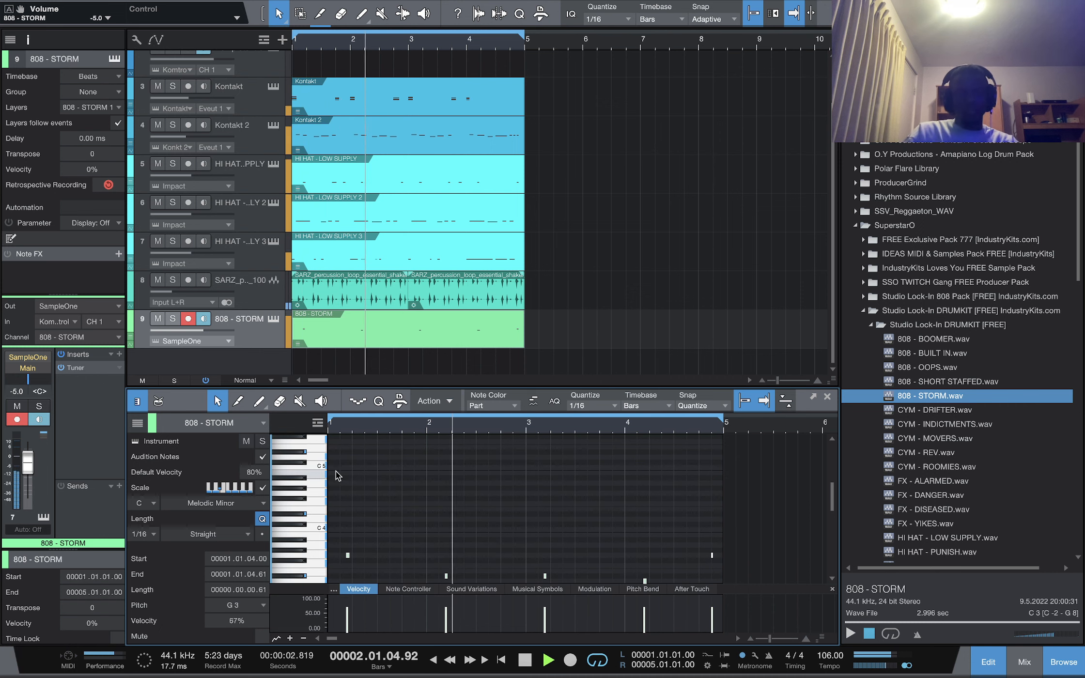
Raise the 808 notes in bars 2 and 3 to F3
scroll(683, 521, "down", 1)
scroll(683, 520, "down", 5)
left_click_drag(446, 514, 446, 503)
left_click_drag(545, 514, 545, 504)
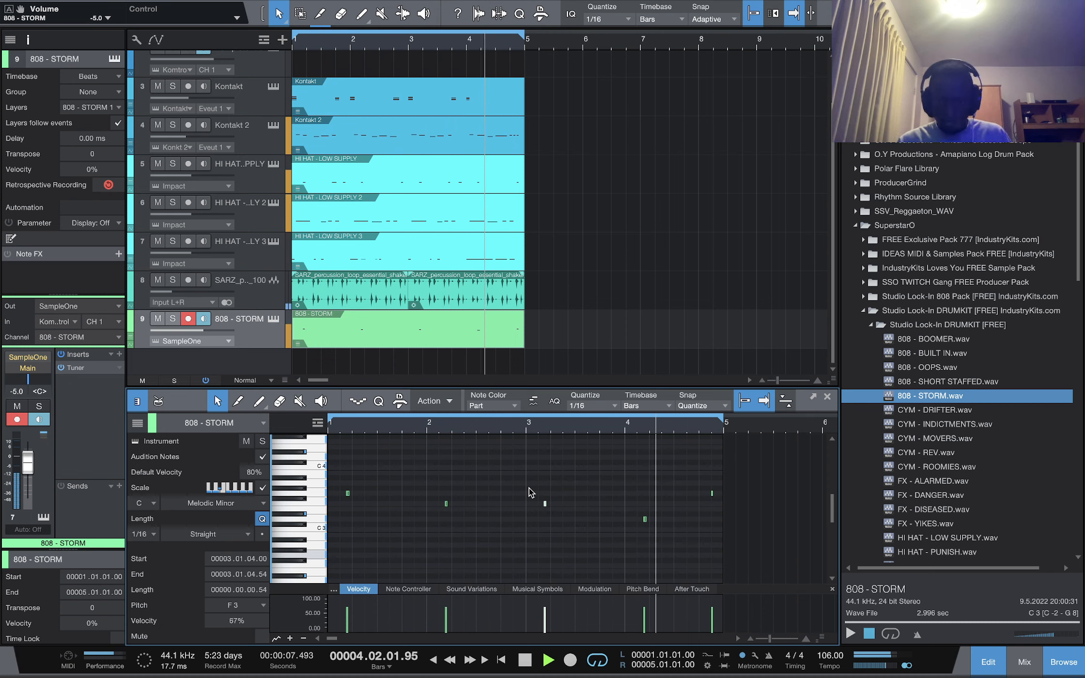
key("space")
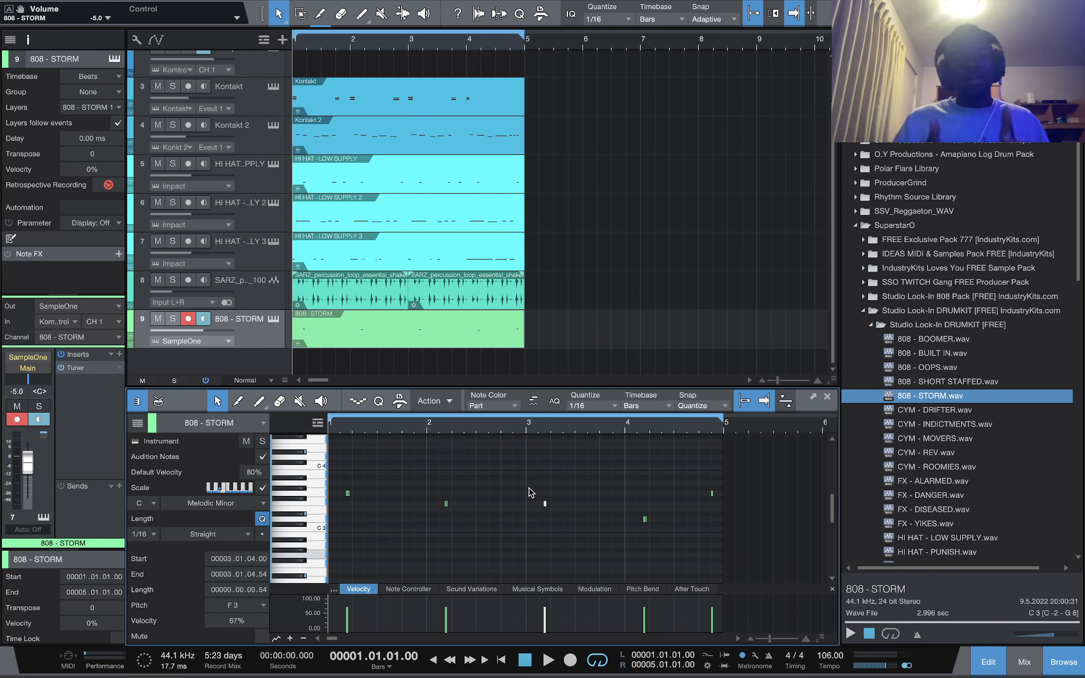
Mute the Kontakt 2 track during playback and close the note editor
key("space")
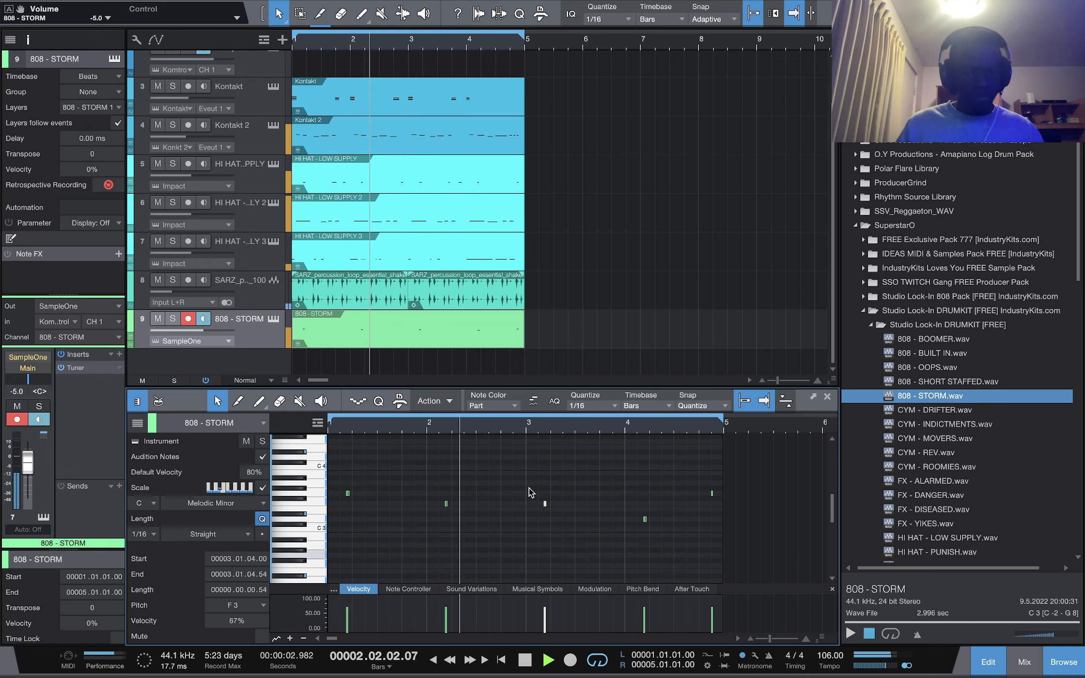
key("space")
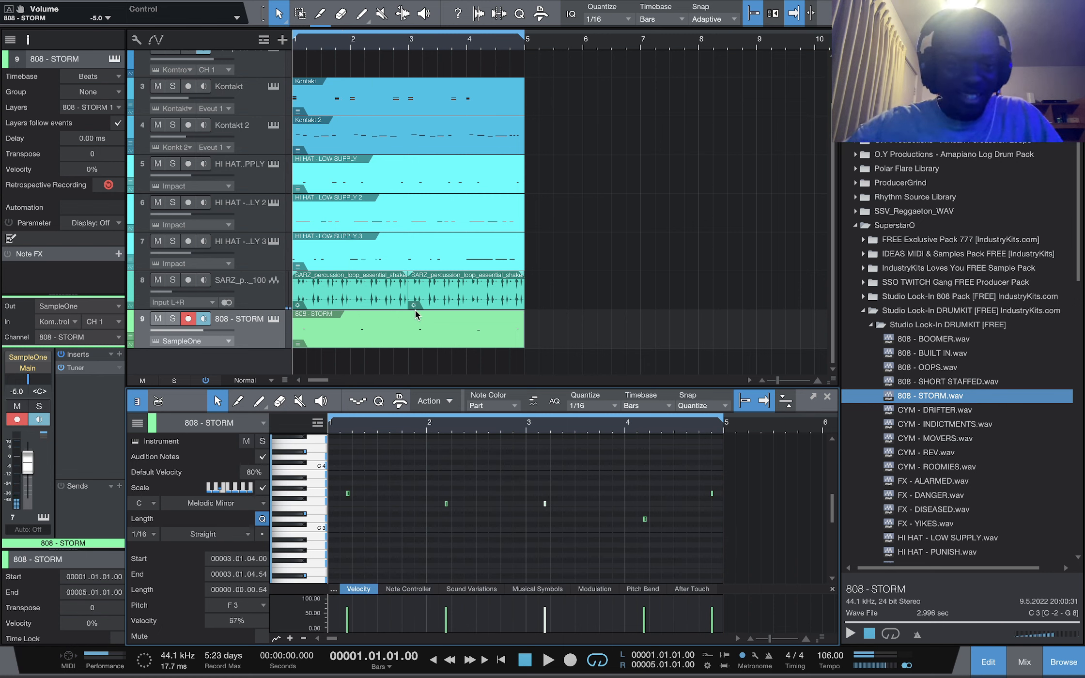
left_click(158, 126)
key("space")
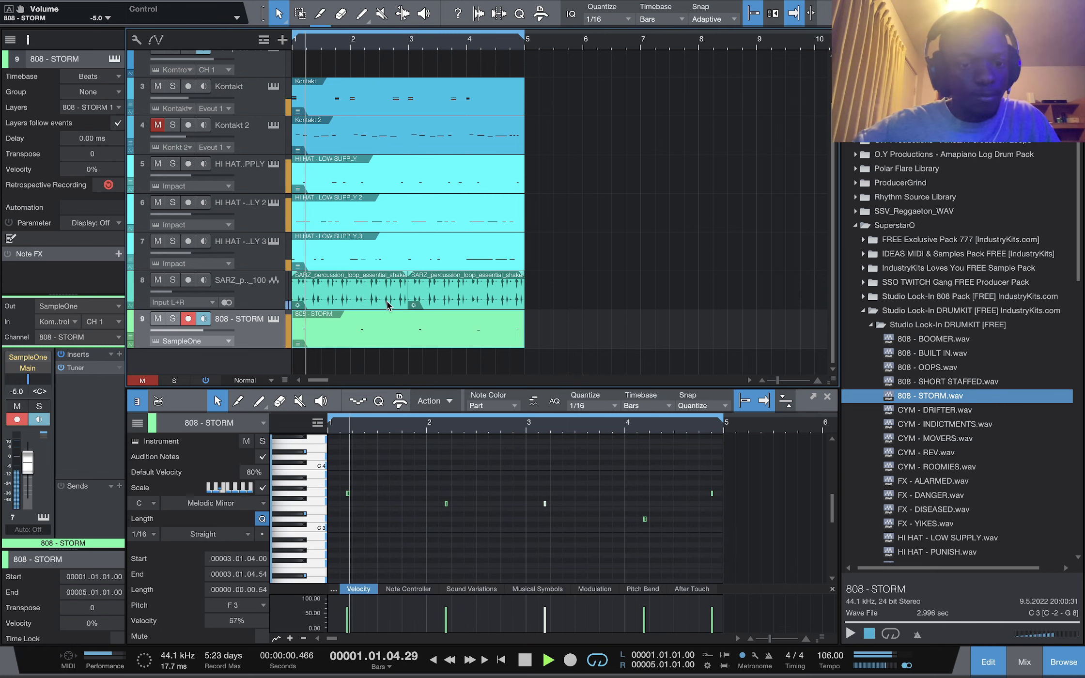
key("space")
key("F3")
key("F3")
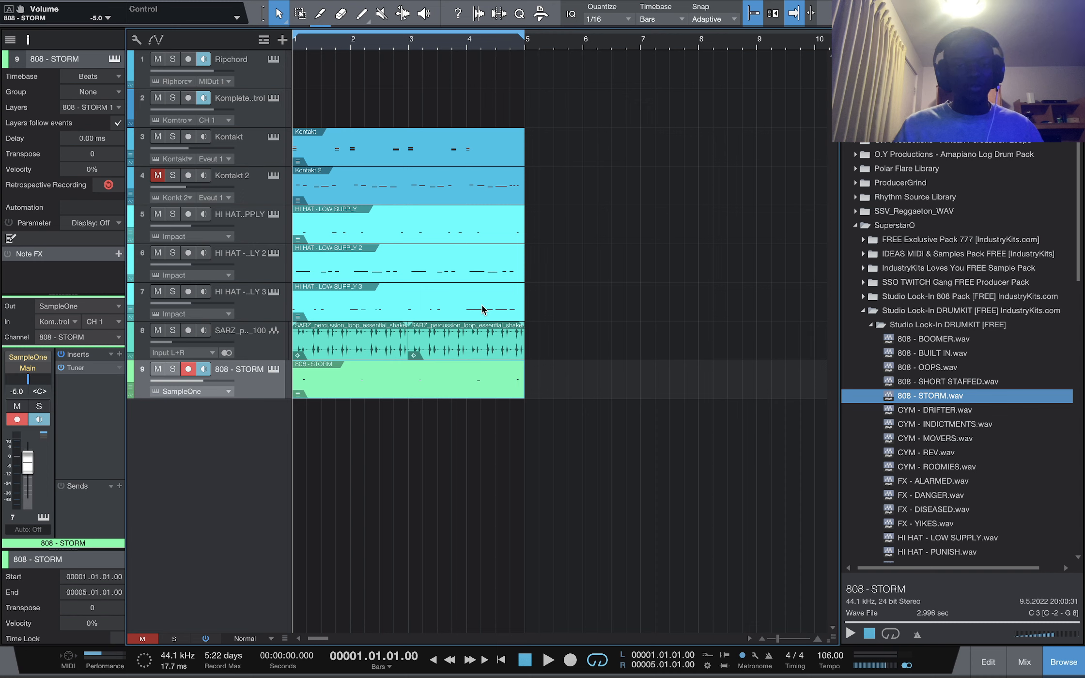
Unmute the Kontakt 2 track for playback, then mute it again
left_click(157, 176)
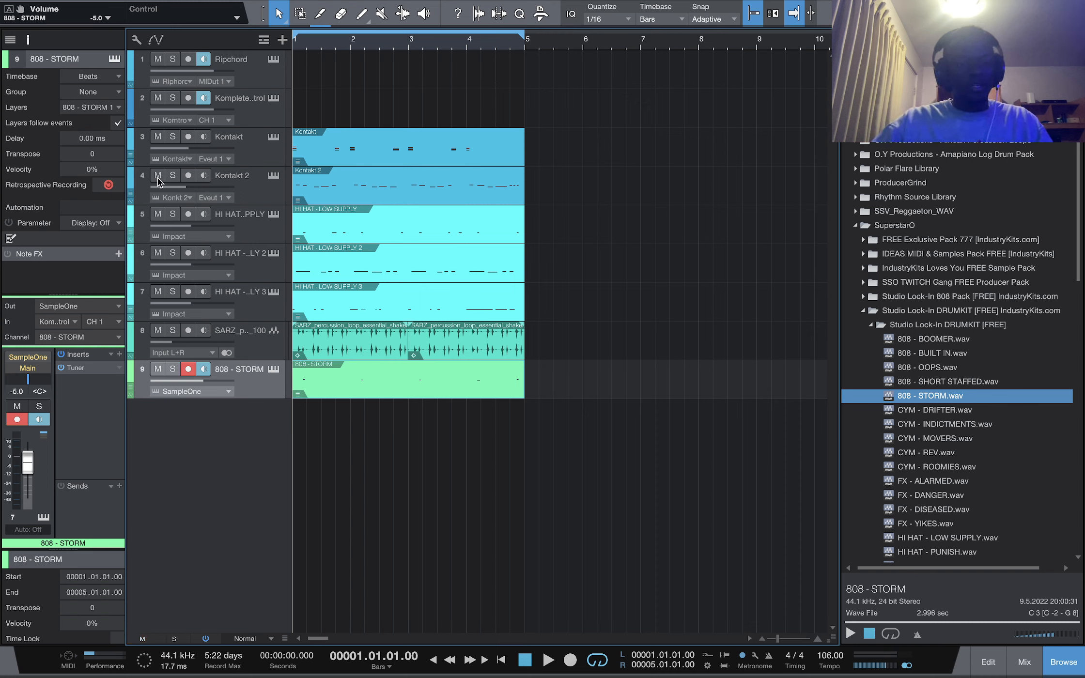
key("space")
key("space")
left_click(157, 176)
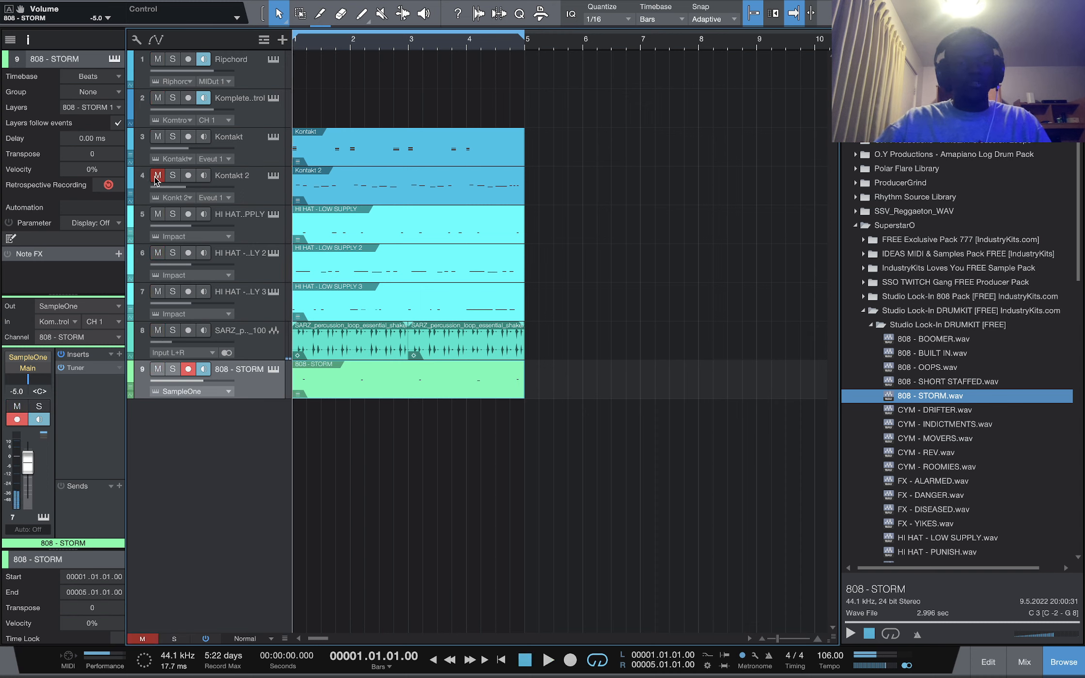